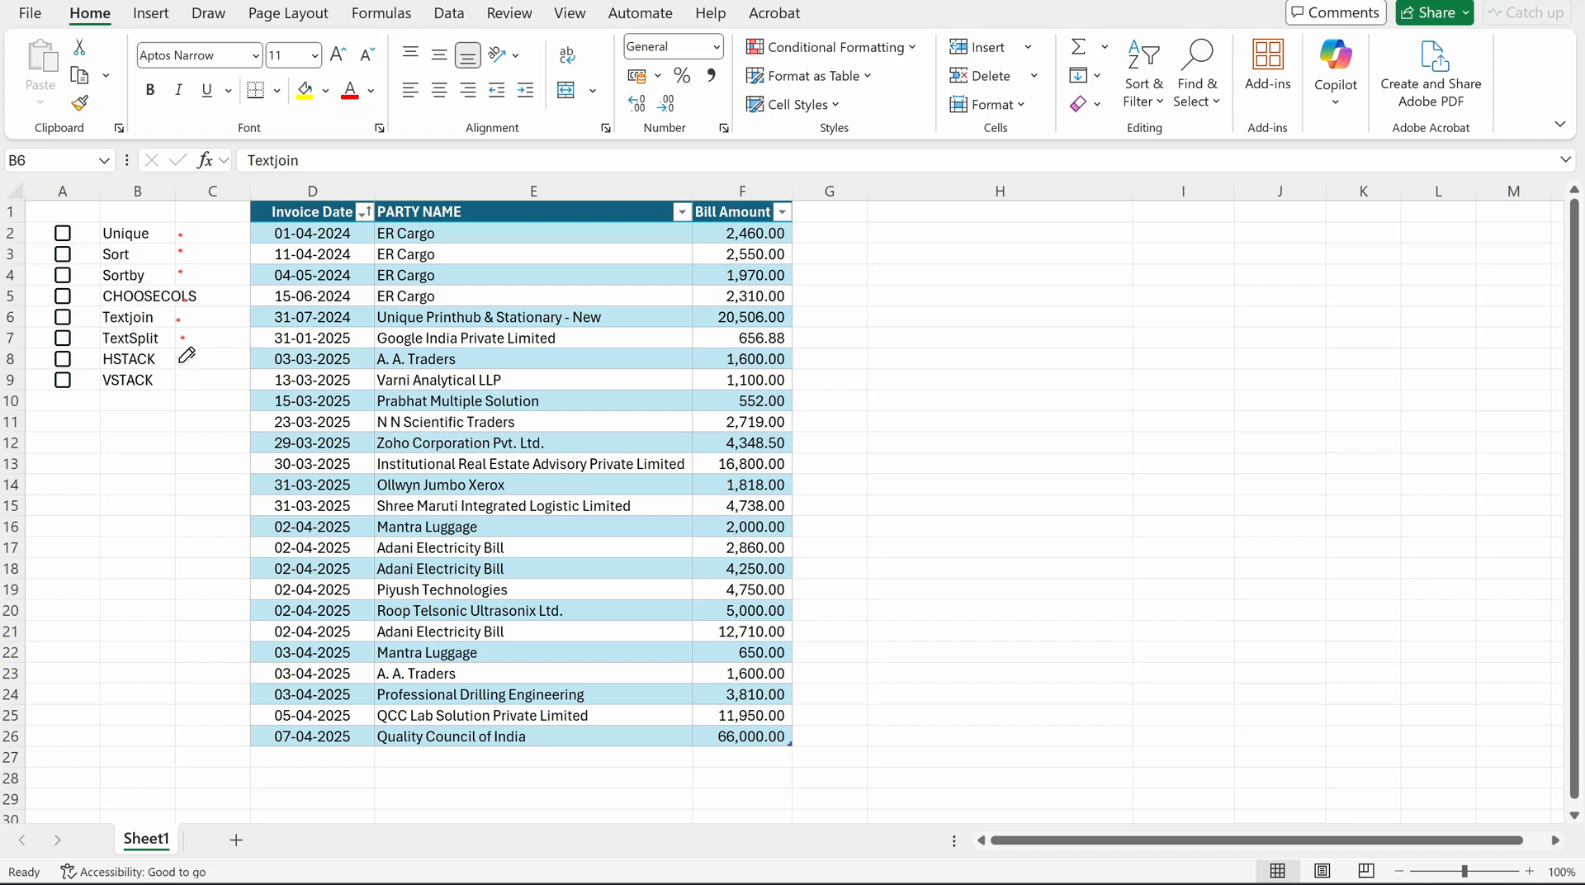
pyautogui.click(179, 360)
pyautogui.click(178, 381)
# Enter the formula =UNIQUE(Table1[PARTY NAME]) in cell H2 to list each party name once
pyautogui.click(910, 235)
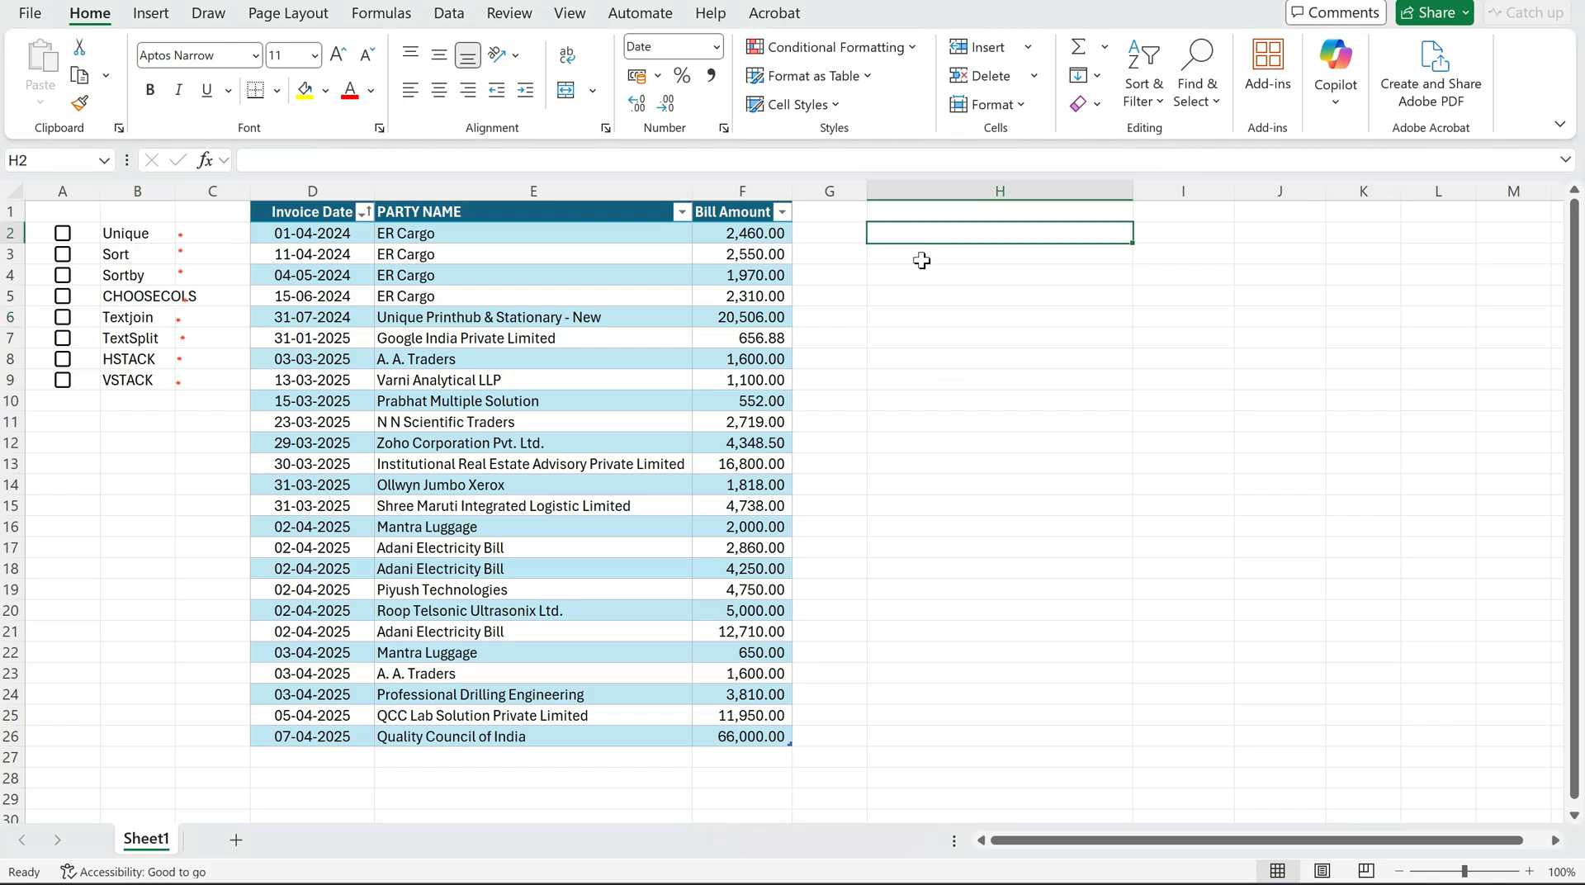
pyautogui.write('=un')
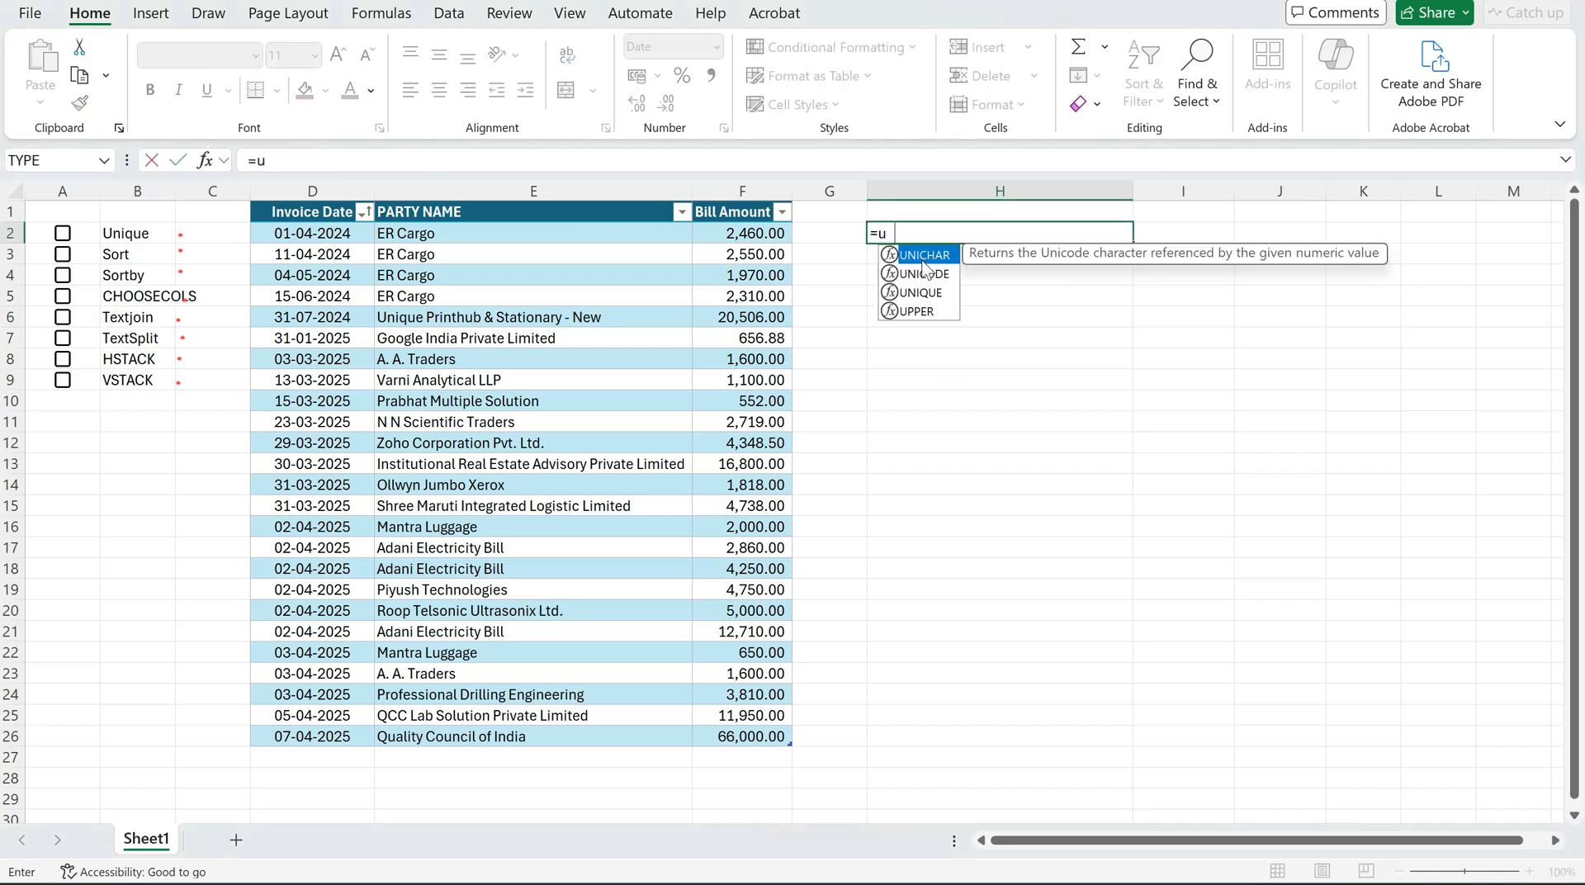
pyautogui.press('Down')
pyautogui.press('Down')
pyautogui.press('Tab')
pyautogui.press('Left')
pyautogui.press('Left')
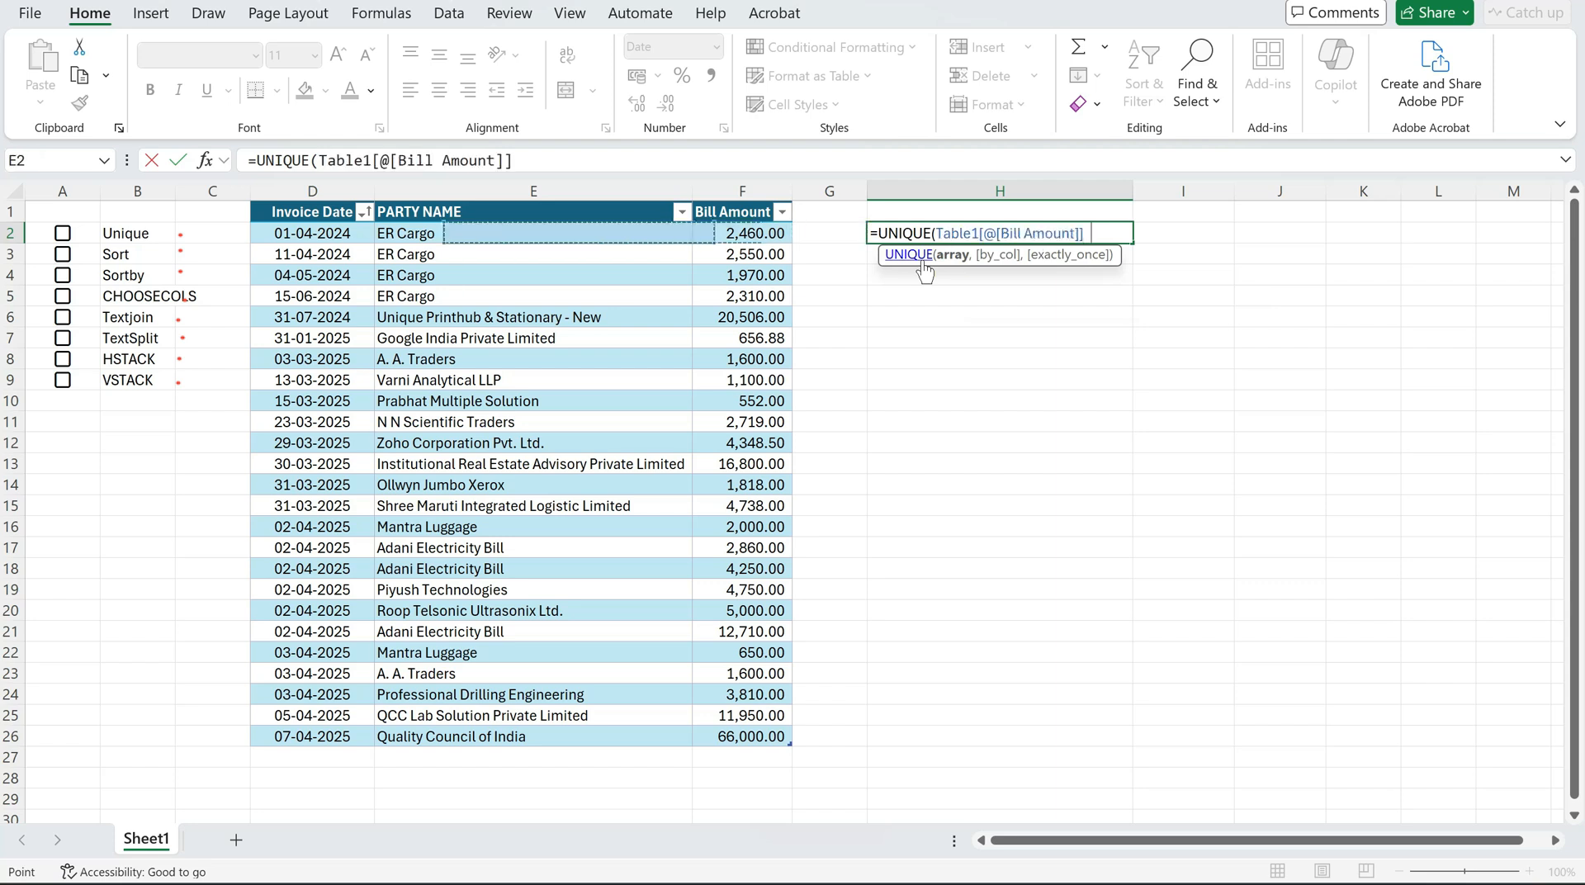
pyautogui.press('Left')
pyautogui.hotkey('ctrl', 'shift', 'Down')
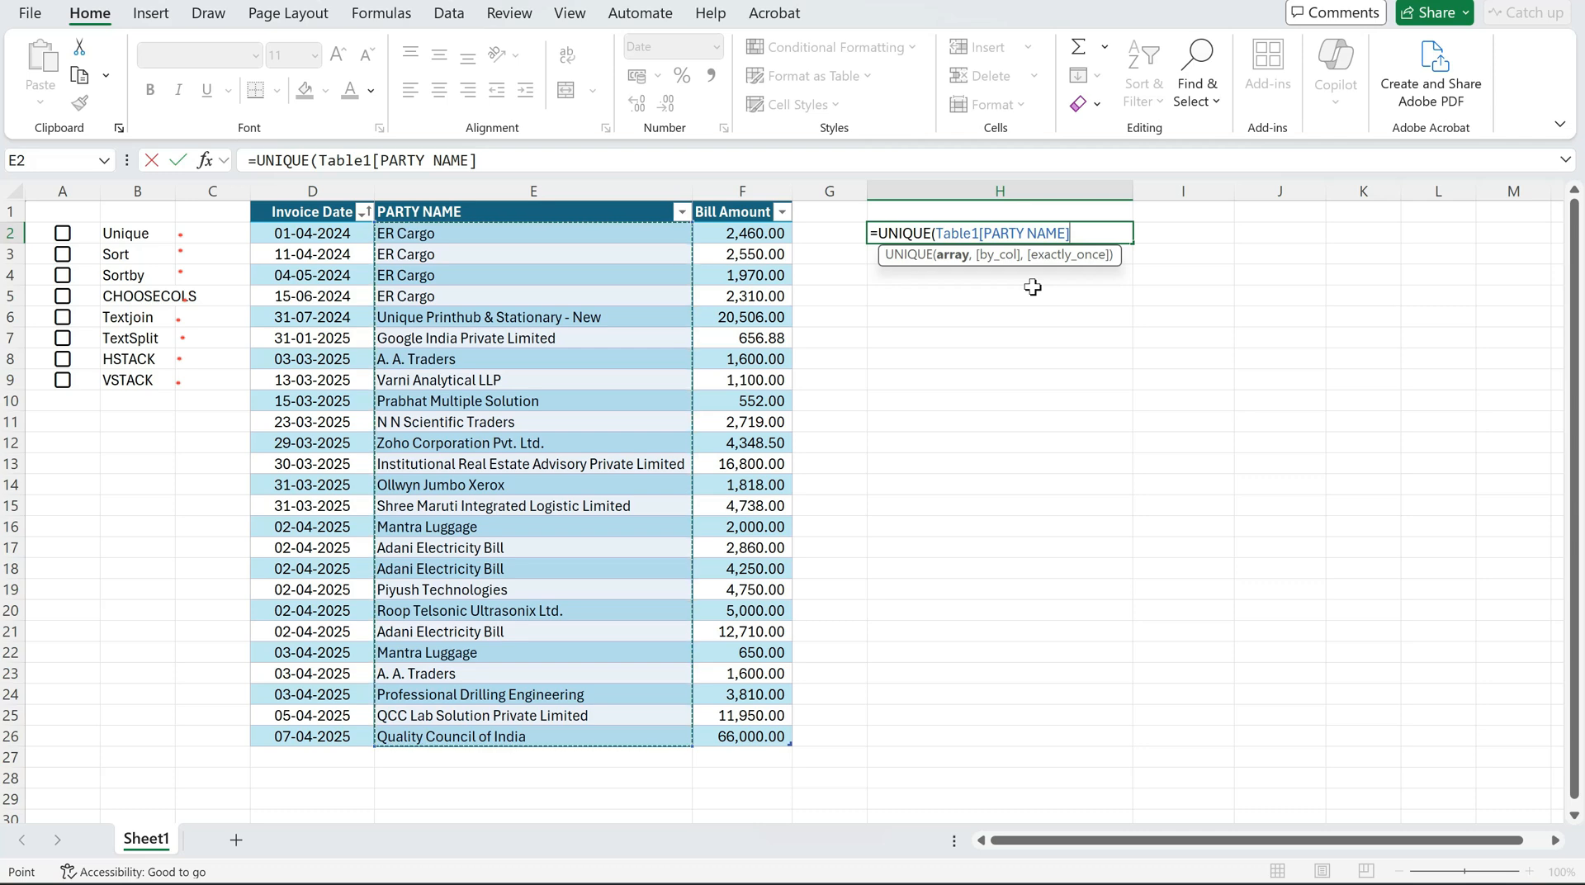
pyautogui.write(')')
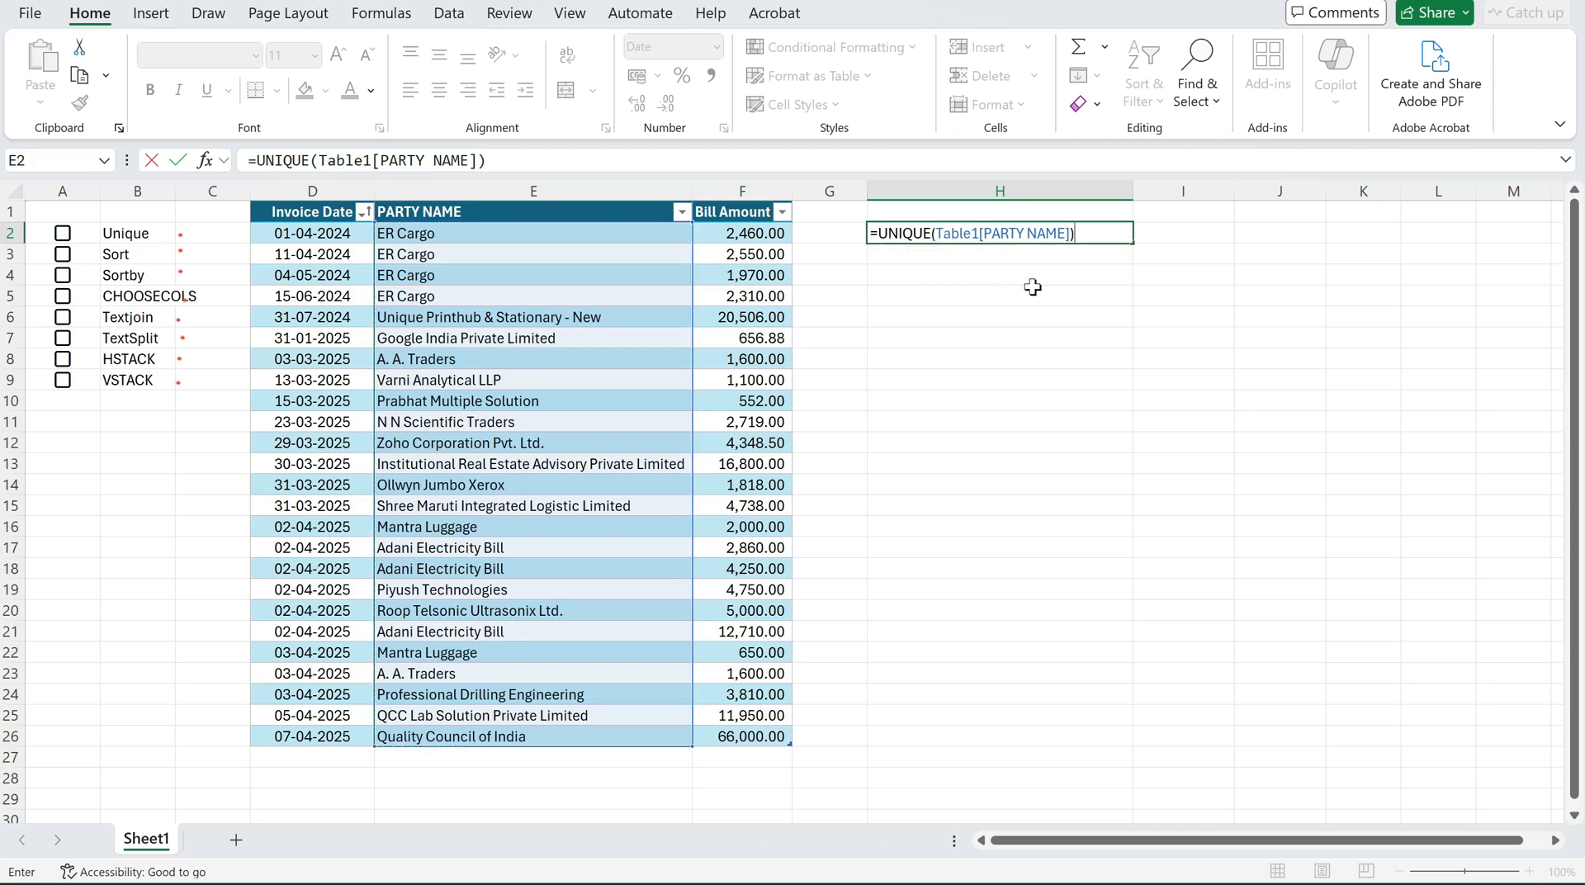
pyautogui.press('Return')
pyautogui.press('Up')
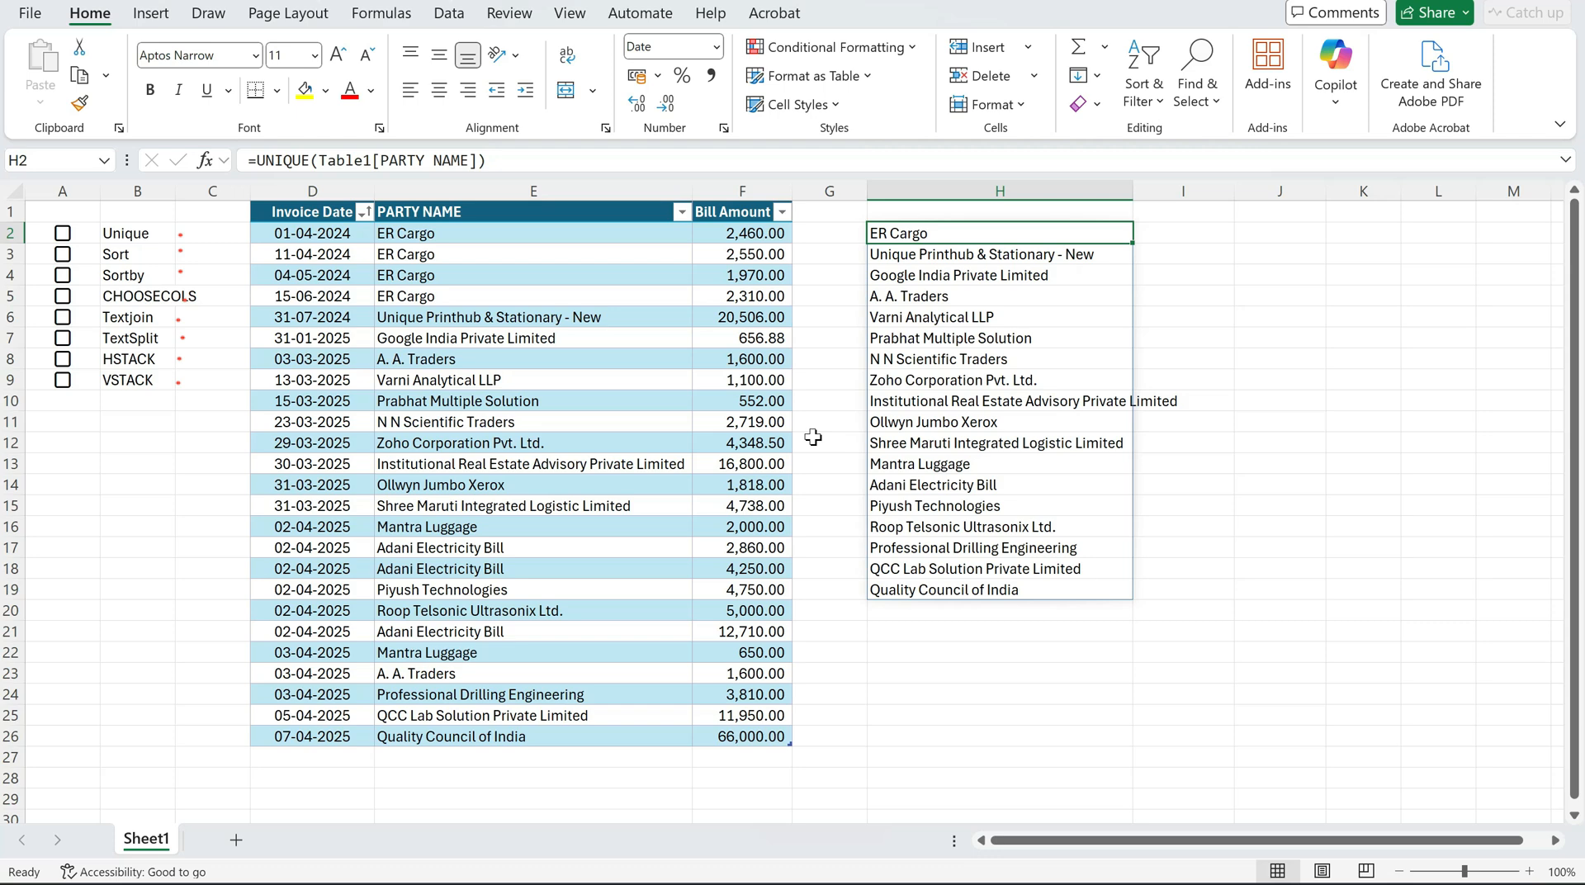
# Clear H2 and start a SORT formula there with the table's Invoice Date and PARTY NAME columns as the array
pyautogui.press('Delete')
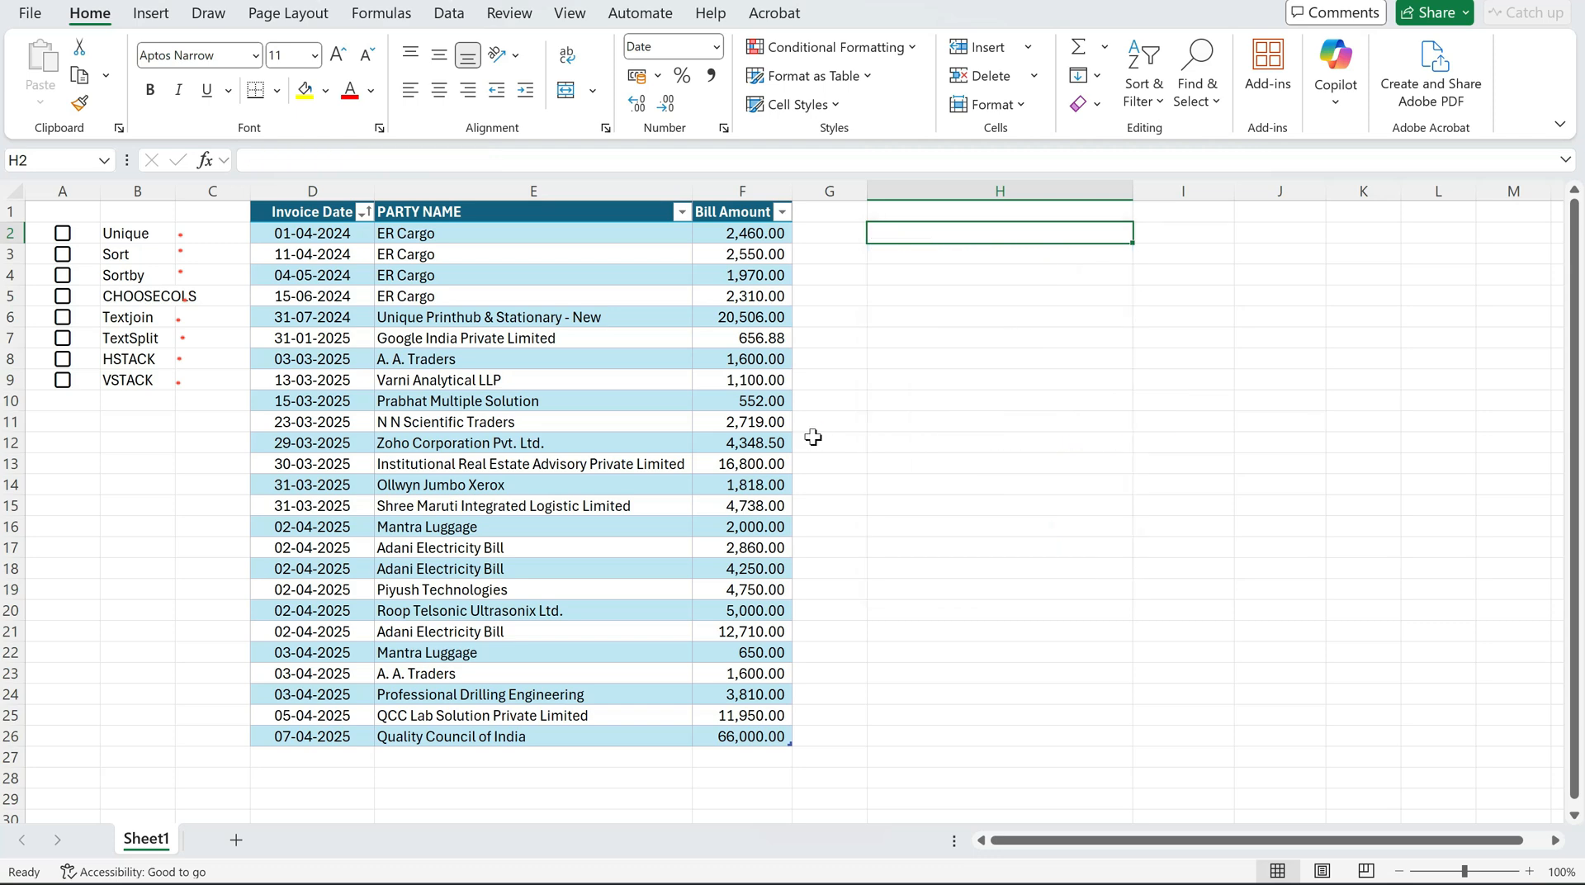
pyautogui.write('=sor')
pyautogui.press('Escape')
pyautogui.write('=so')
pyautogui.doubleClick(913, 255)
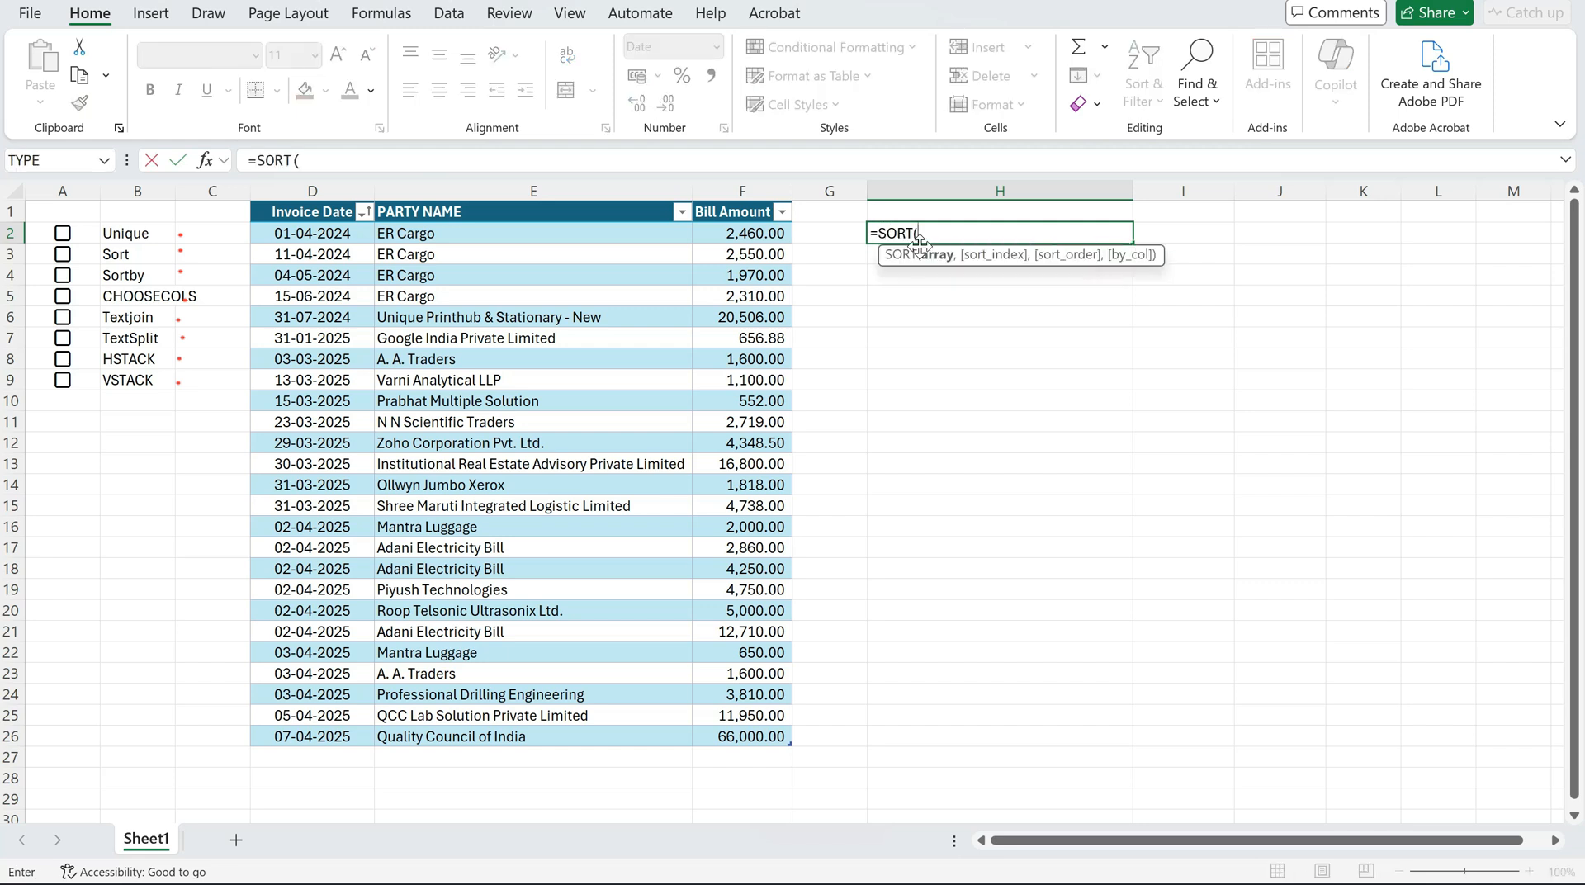
pyautogui.click(440, 265)
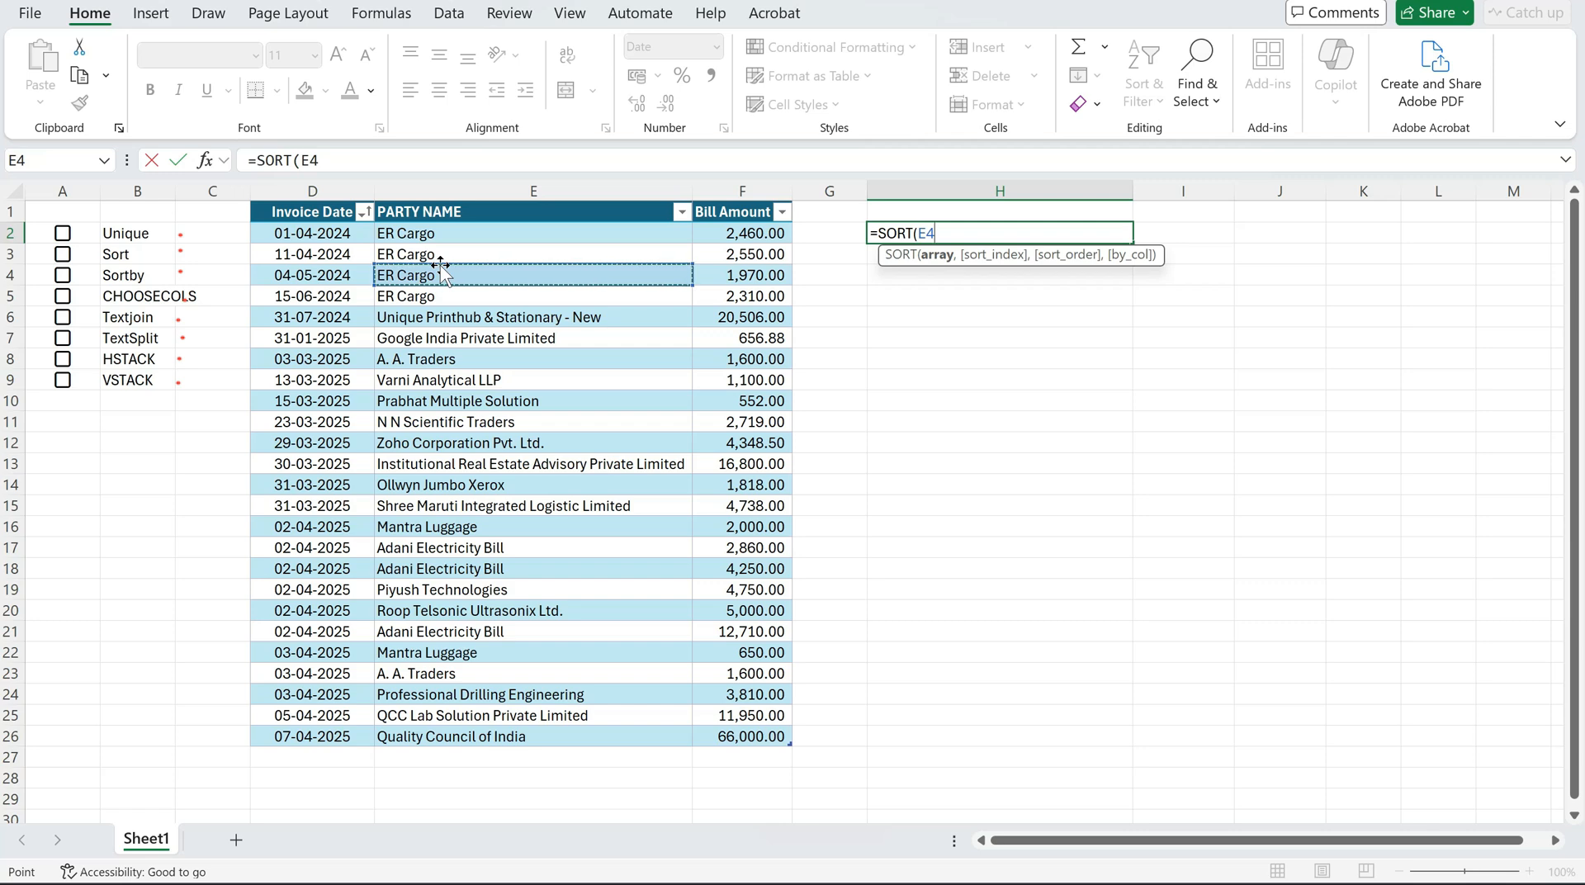
pyautogui.press('Up')
pyautogui.press('Left')
pyautogui.press('Up')
pyautogui.hotkey('shift', 'Right')
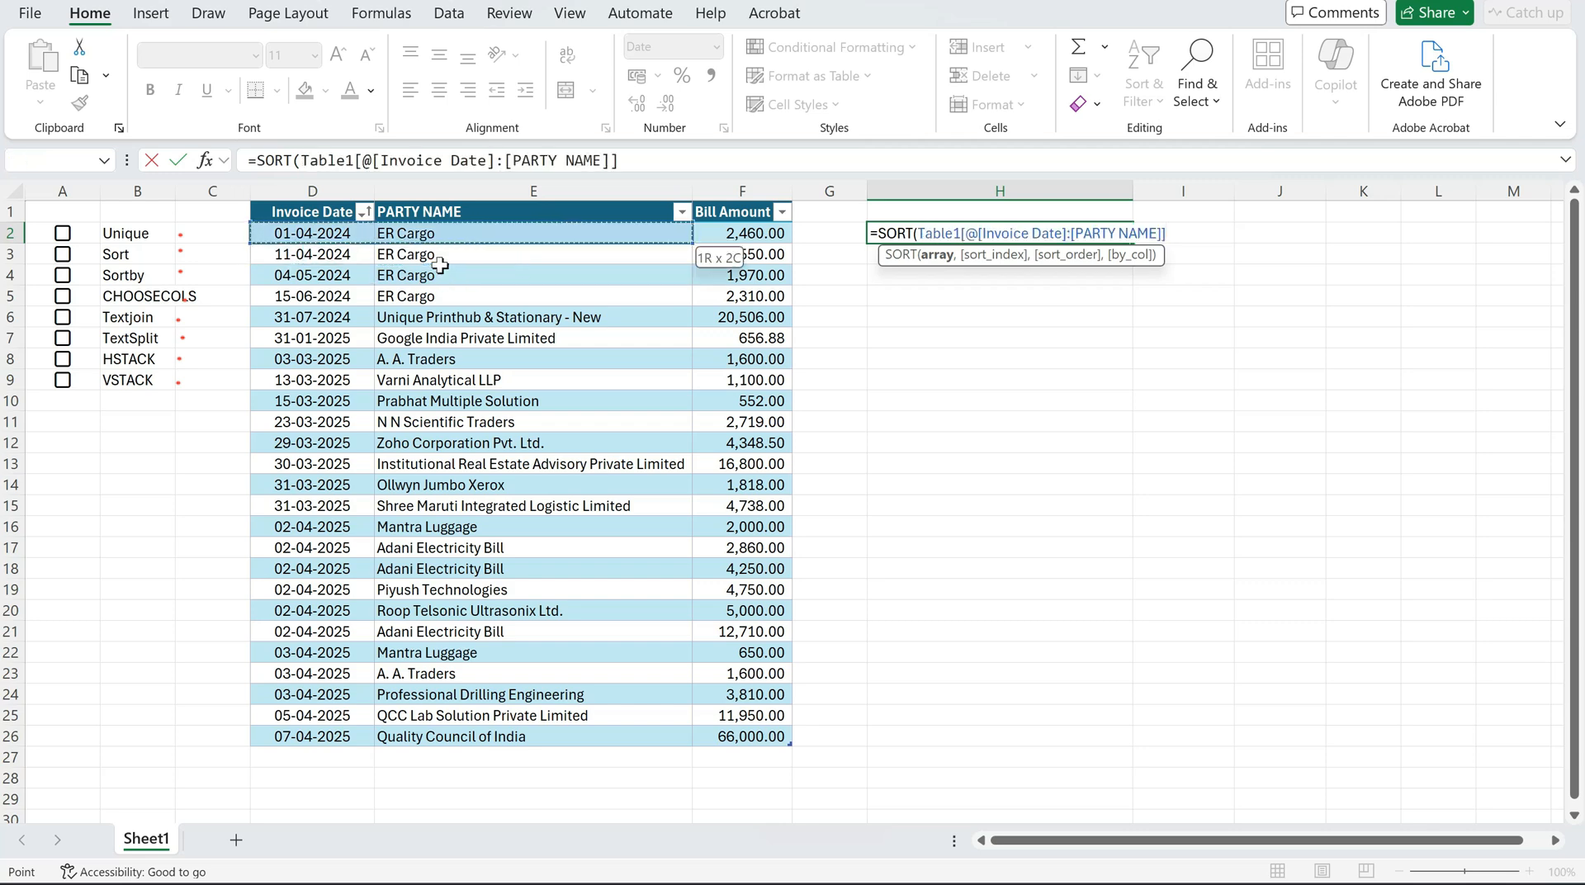
pyautogui.hotkey('ctrl', 'shift', 'Down')
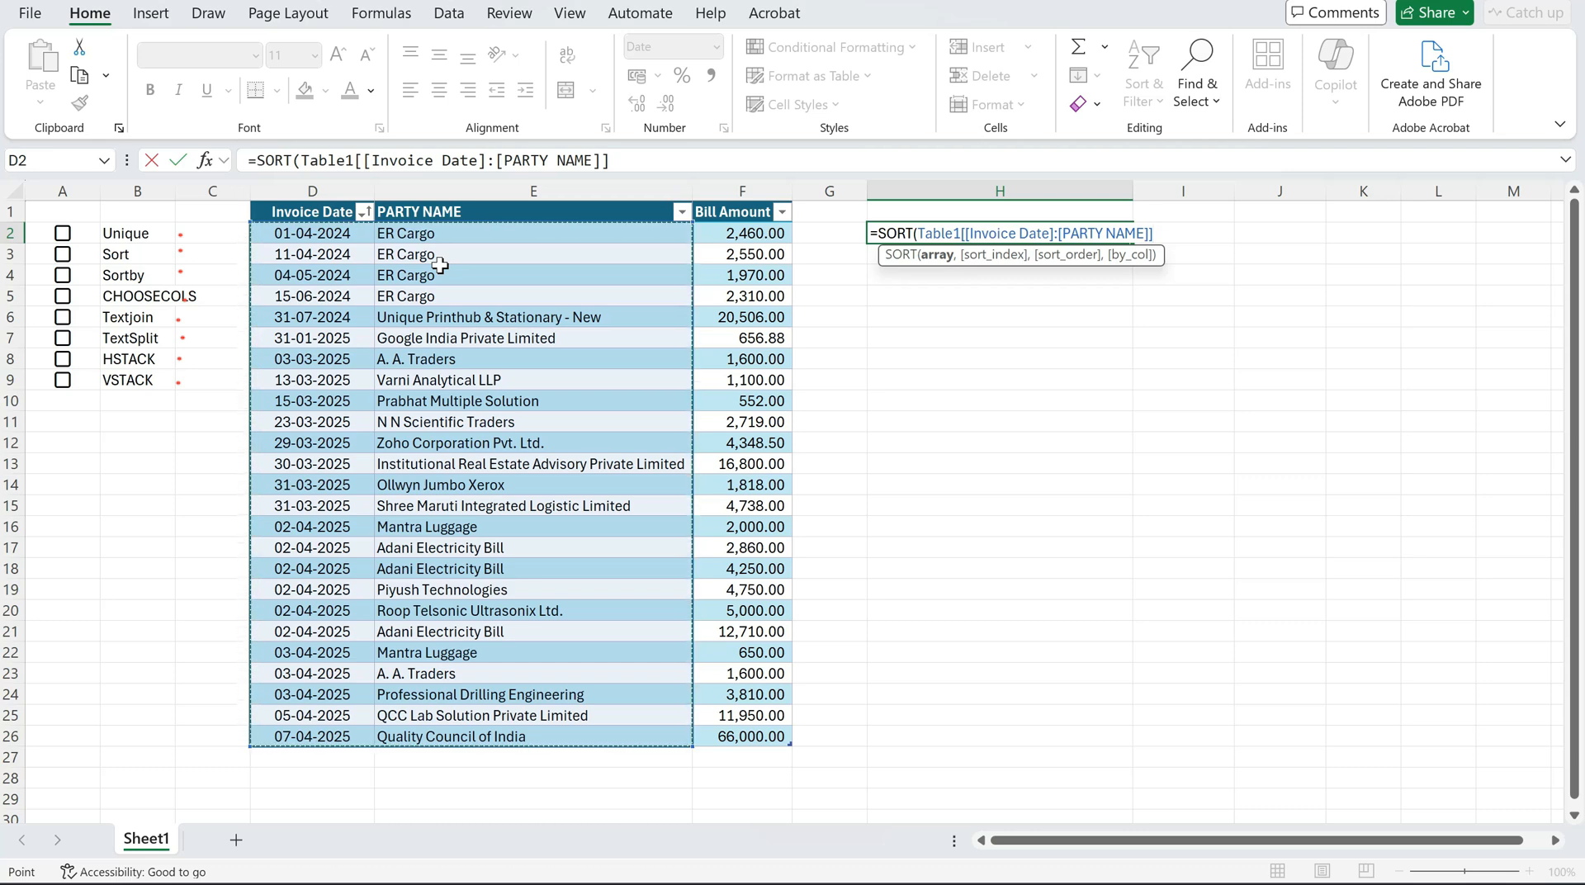
# Complete the SORT formula with sort index 2 and sort order 1, ascending by party name
pyautogui.write(',2')
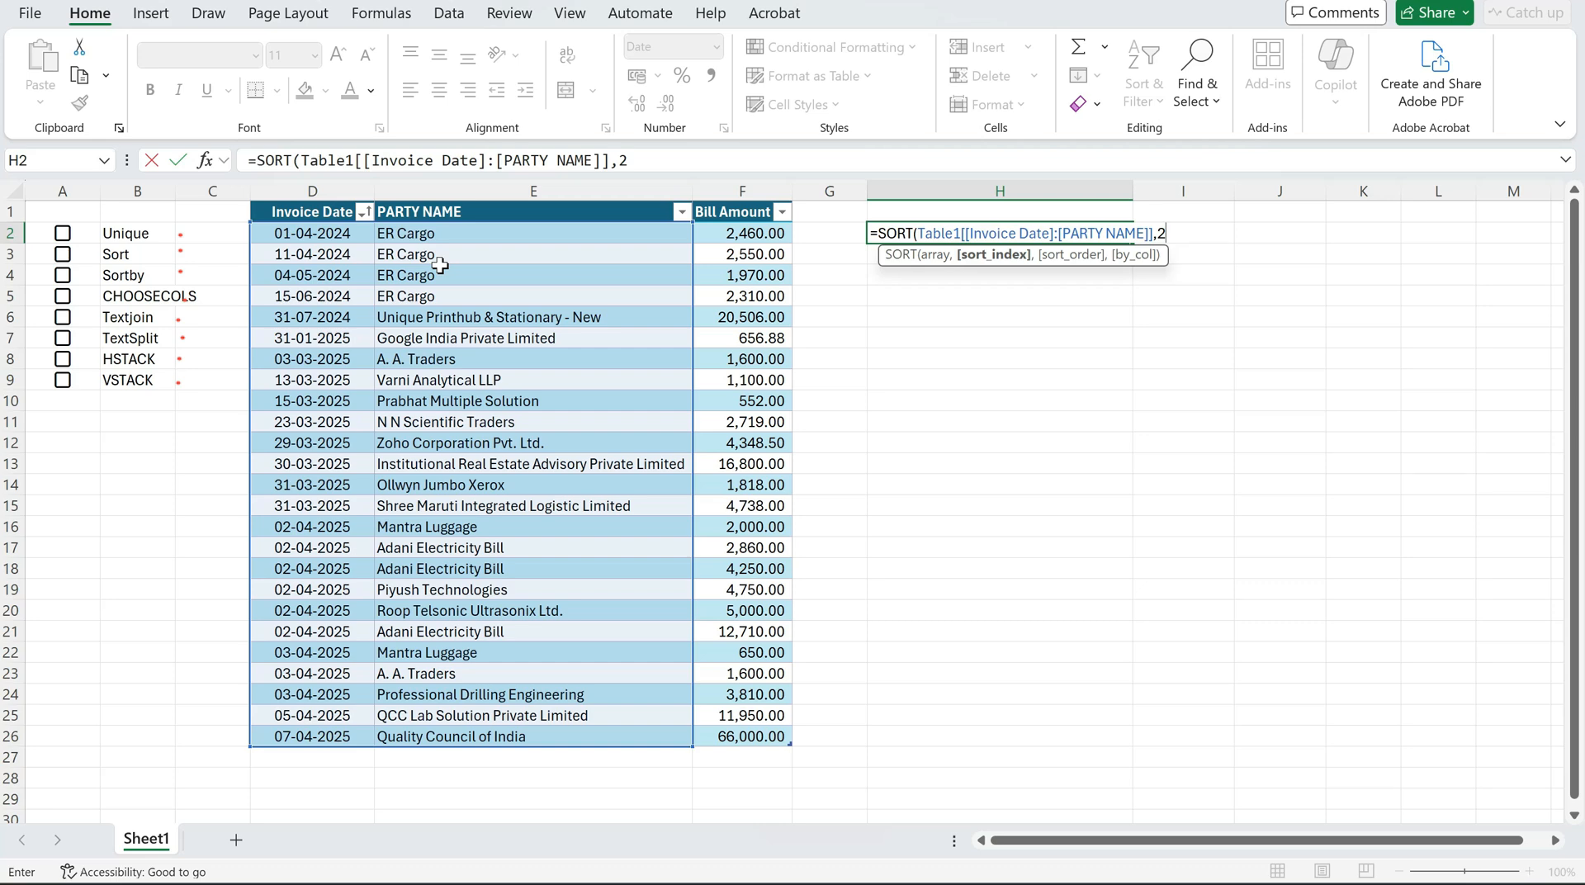
pyautogui.write(',')
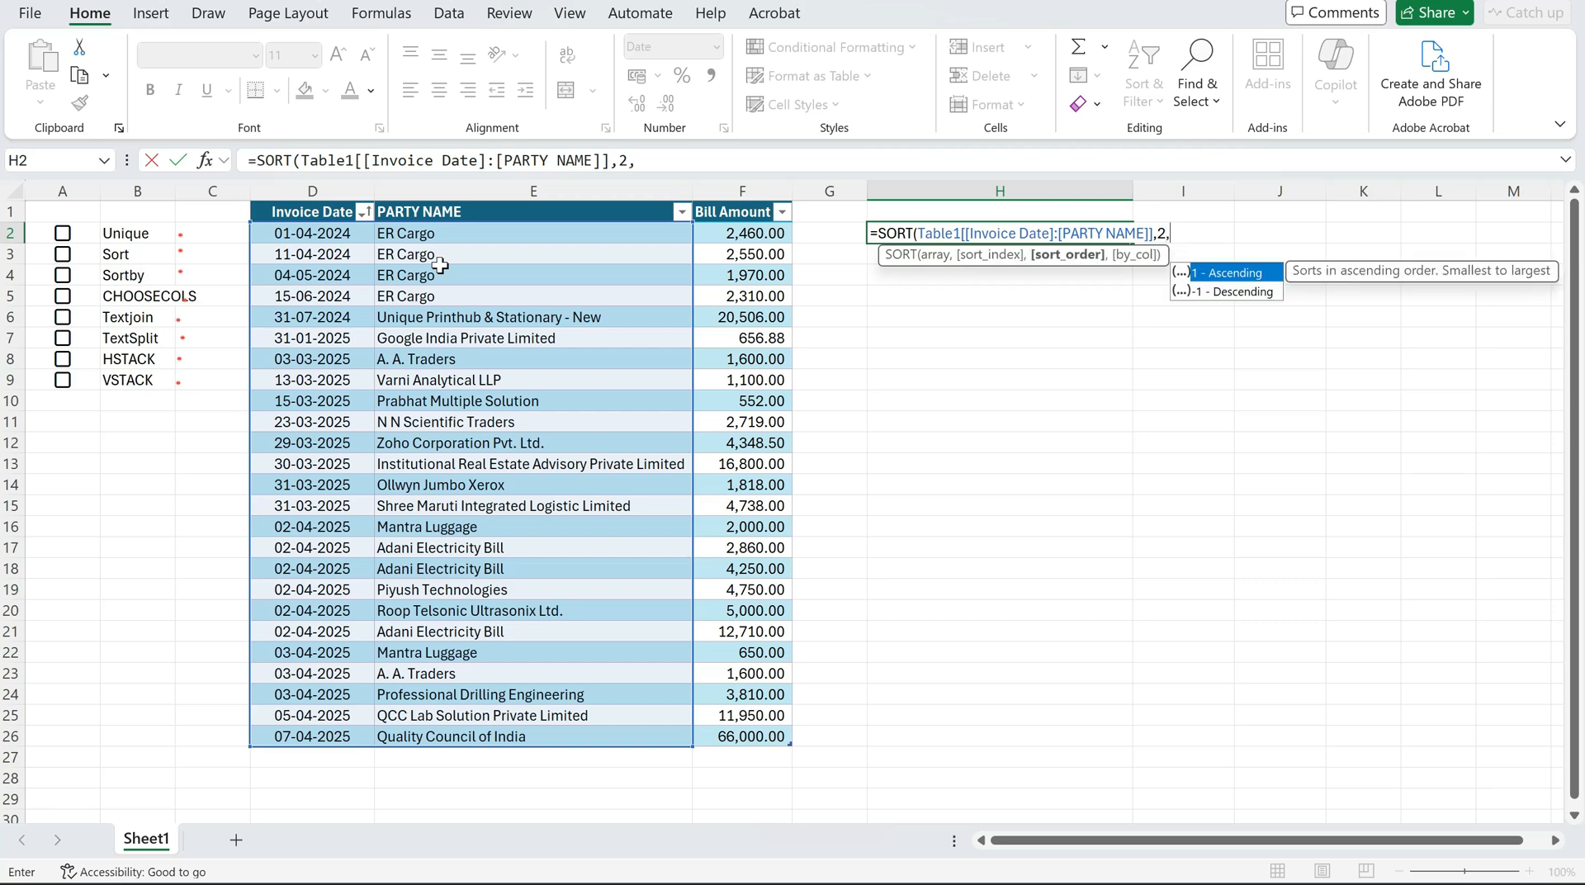
pyautogui.write('1')
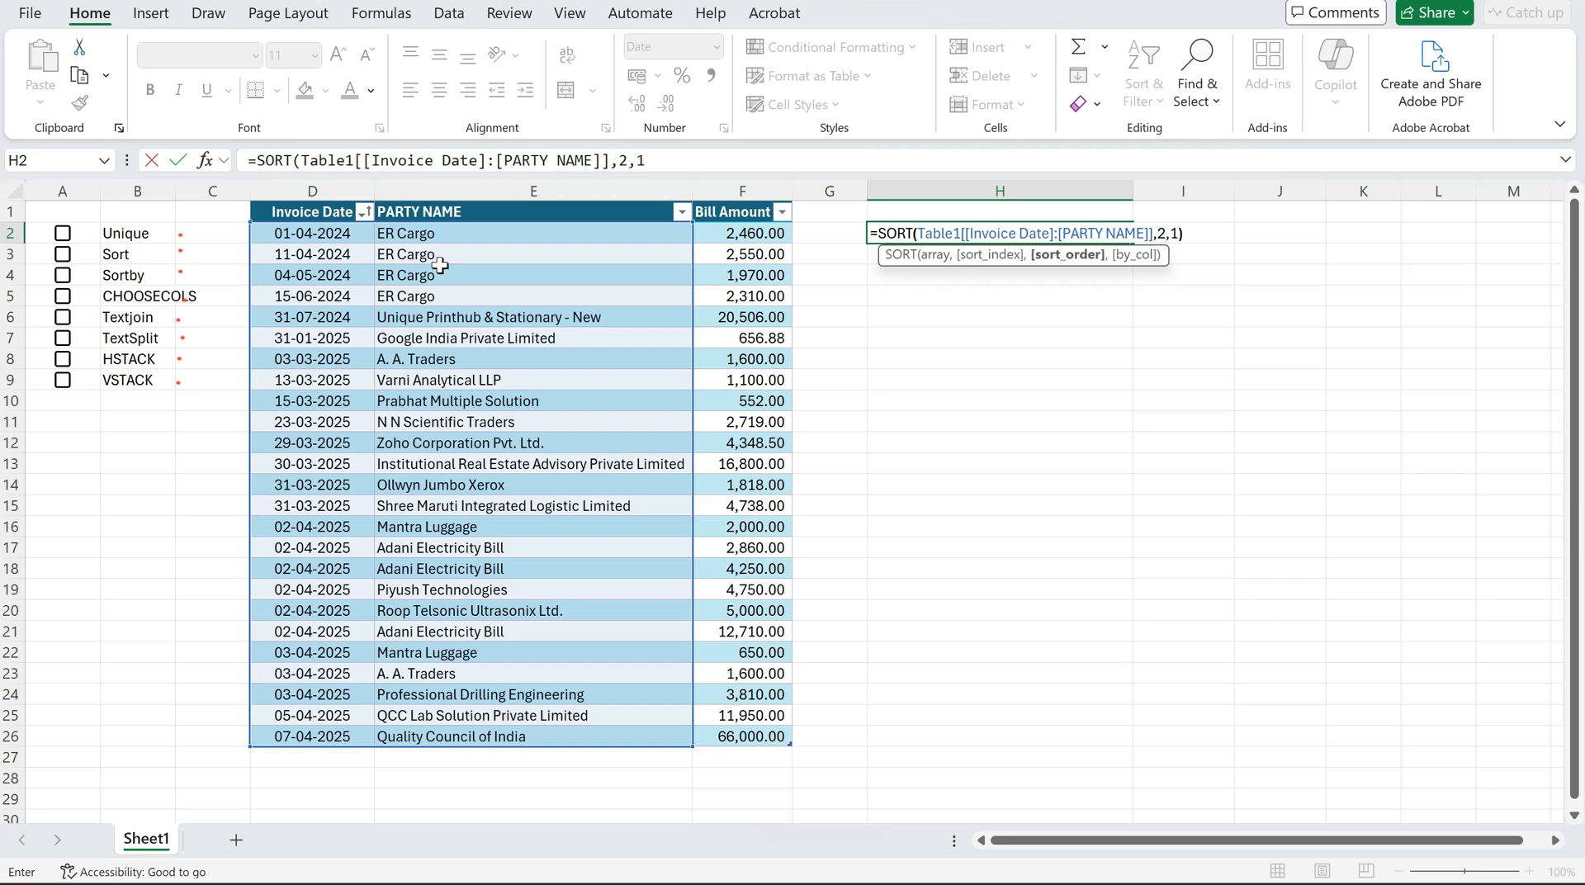
pyautogui.press('Return')
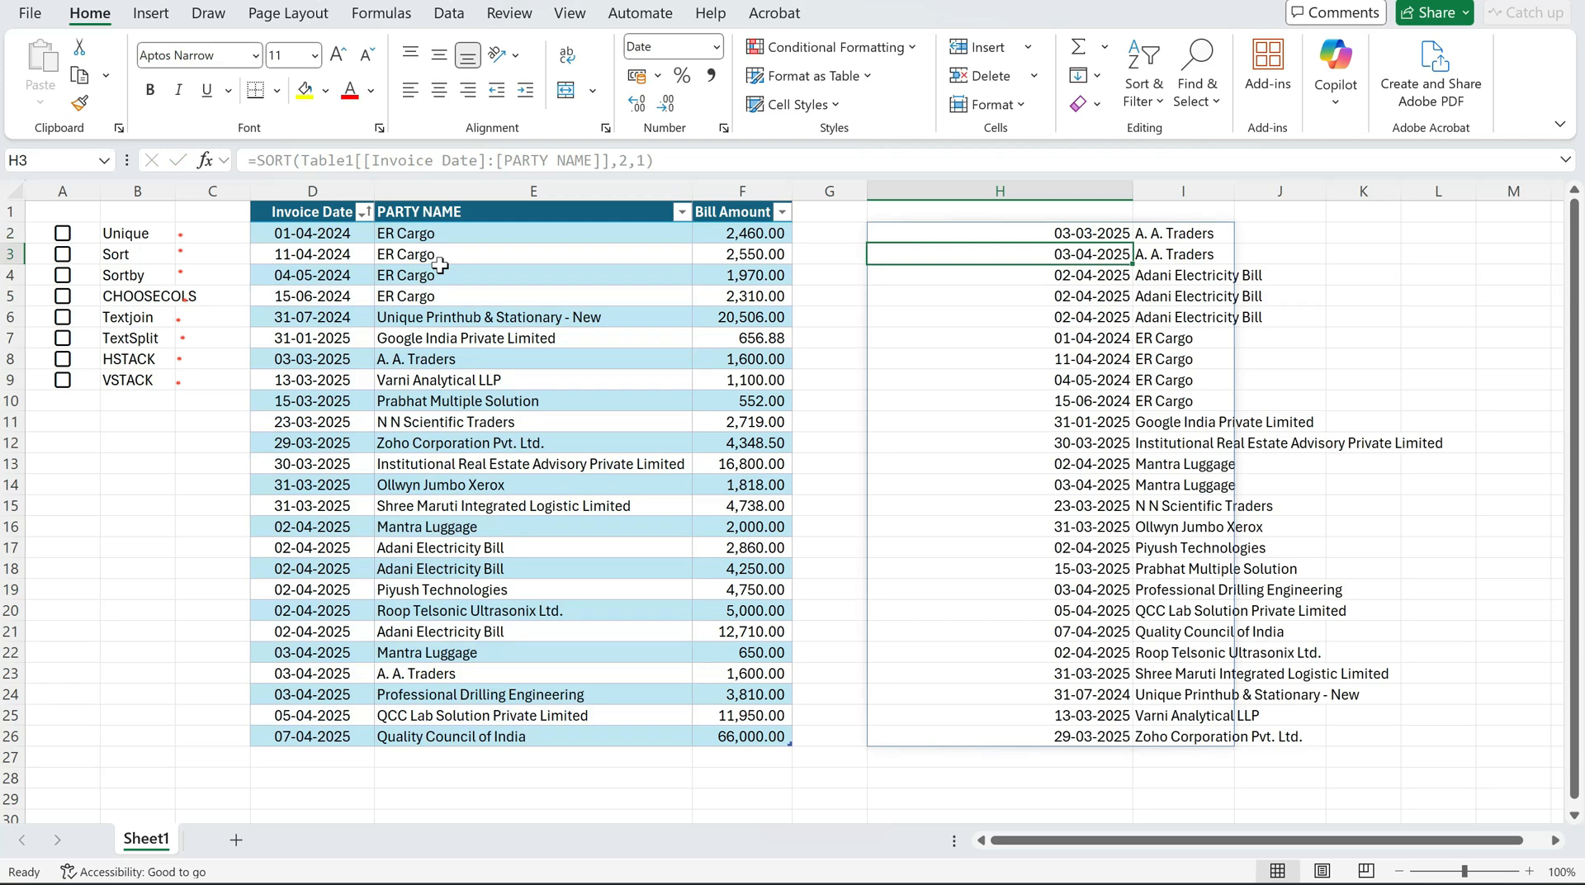
# Narrow column H and widen column I, and select the sorted party names in I2:I26
pyautogui.moveTo(1132, 192); pyautogui.dragTo(1013, 206)
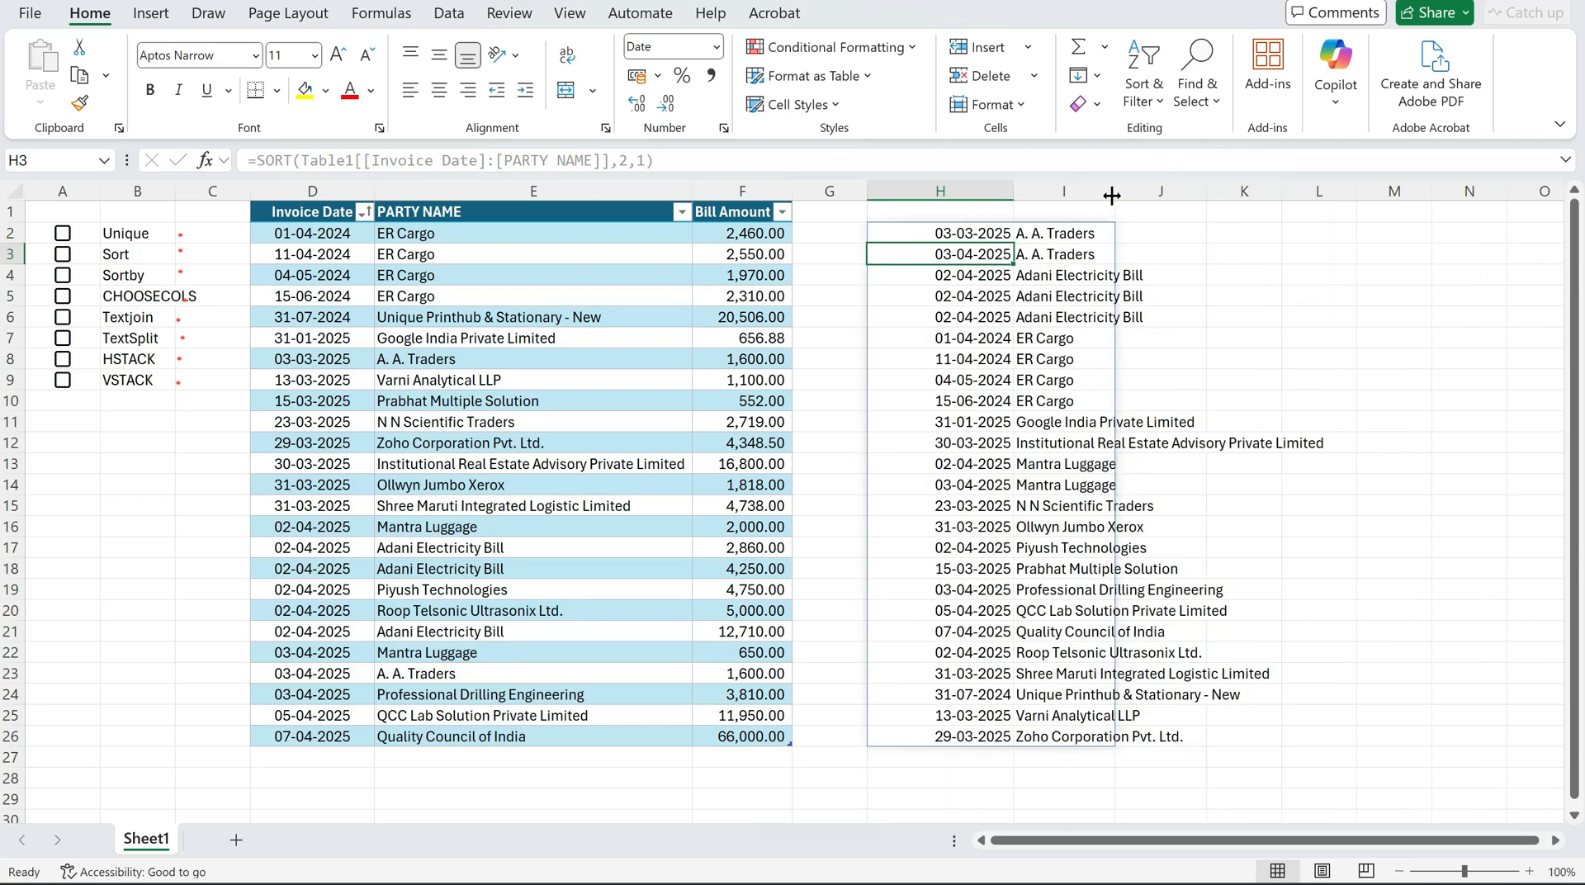
pyautogui.moveTo(1112, 196); pyautogui.dragTo(1185, 195)
pyautogui.moveTo(1110, 235); pyautogui.dragTo(1087, 734)
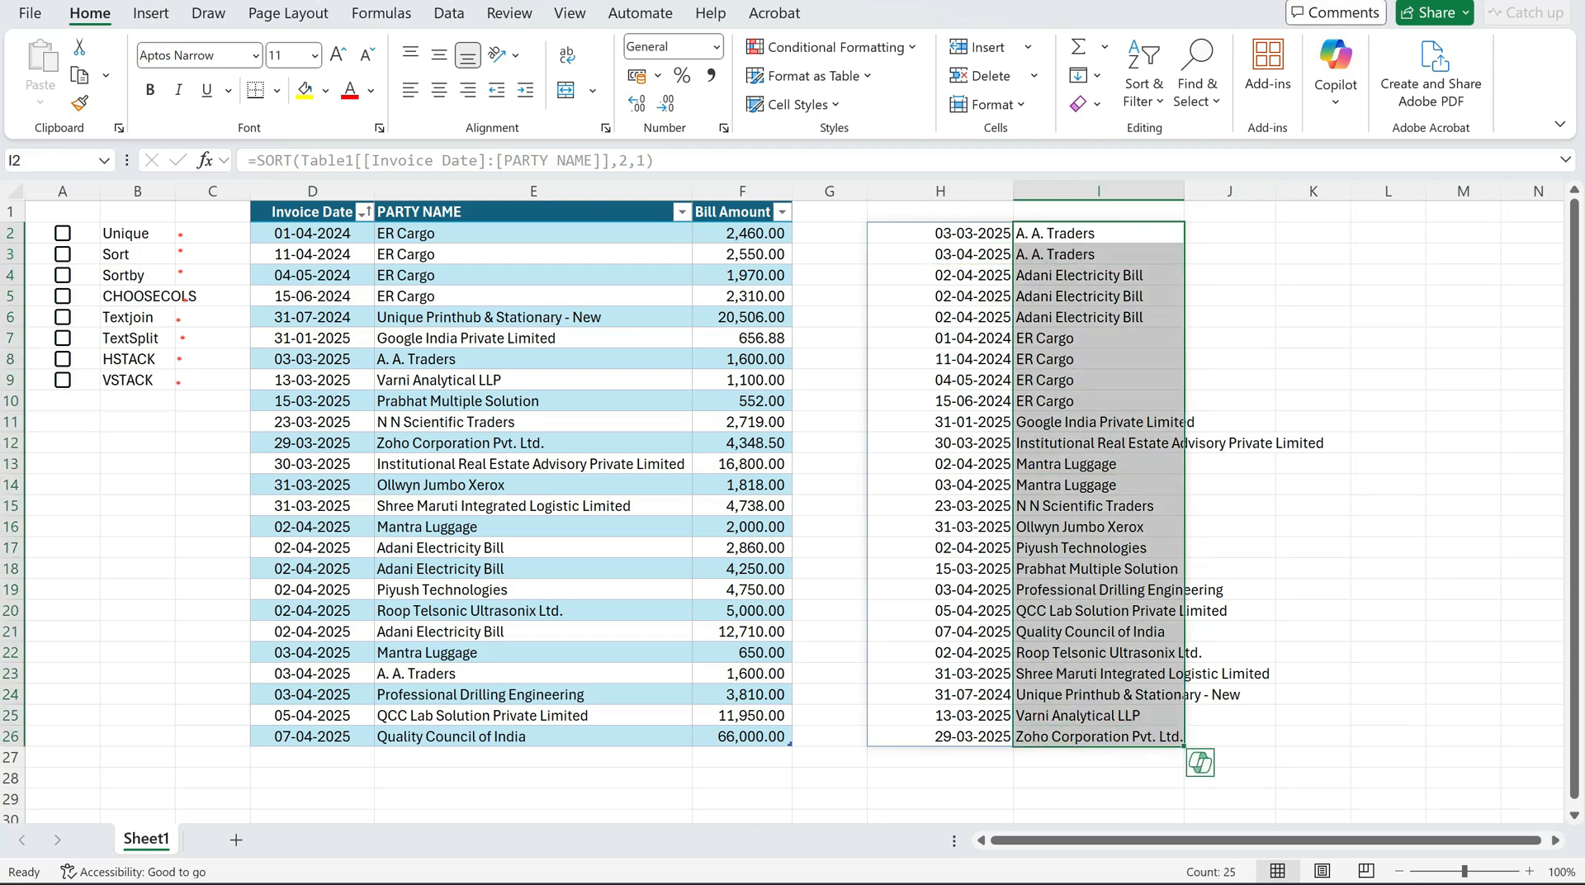
# Clear the SORT formula from H2 and start a SORTBY formula there with the whole Table1 as the array
pyautogui.click(947, 238)
pyautogui.press('Delete')
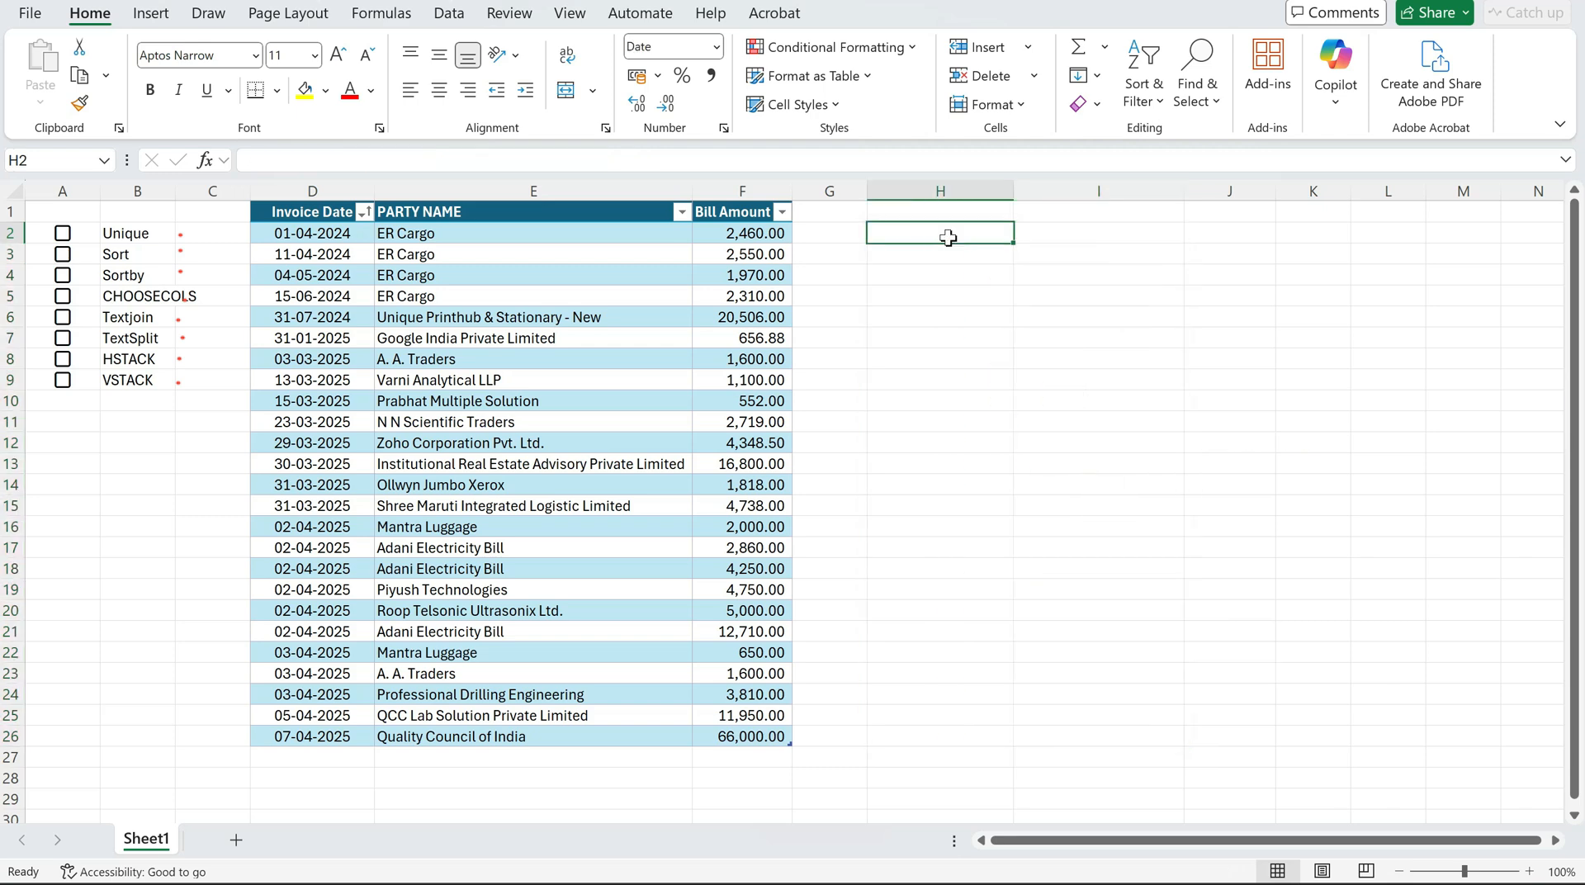
pyautogui.write('=sor')
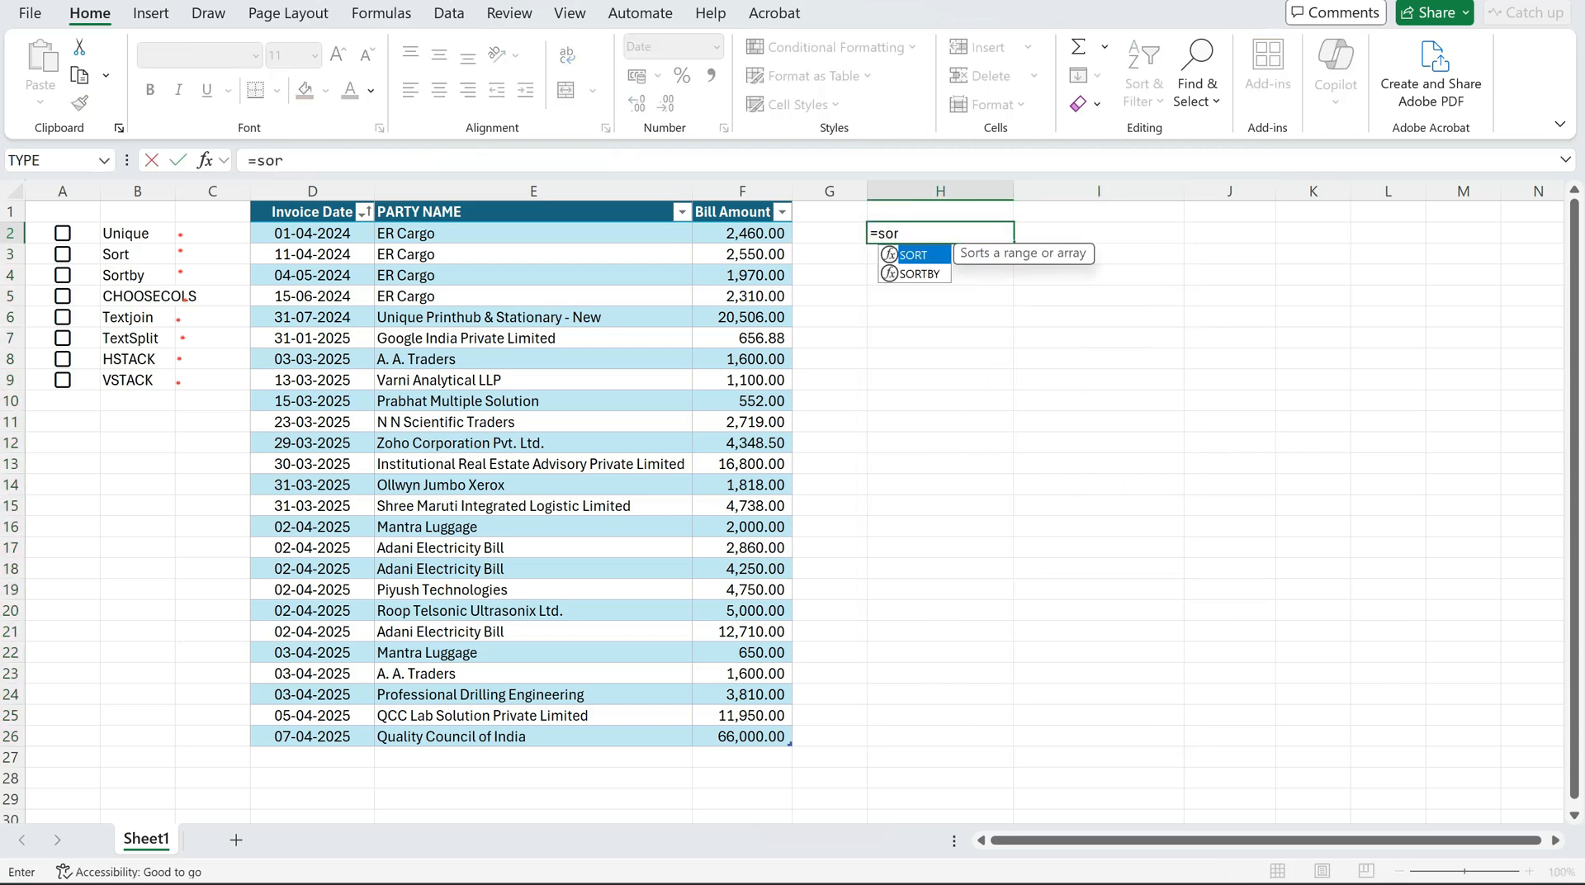
pyautogui.press('Down')
pyautogui.press('Tab')
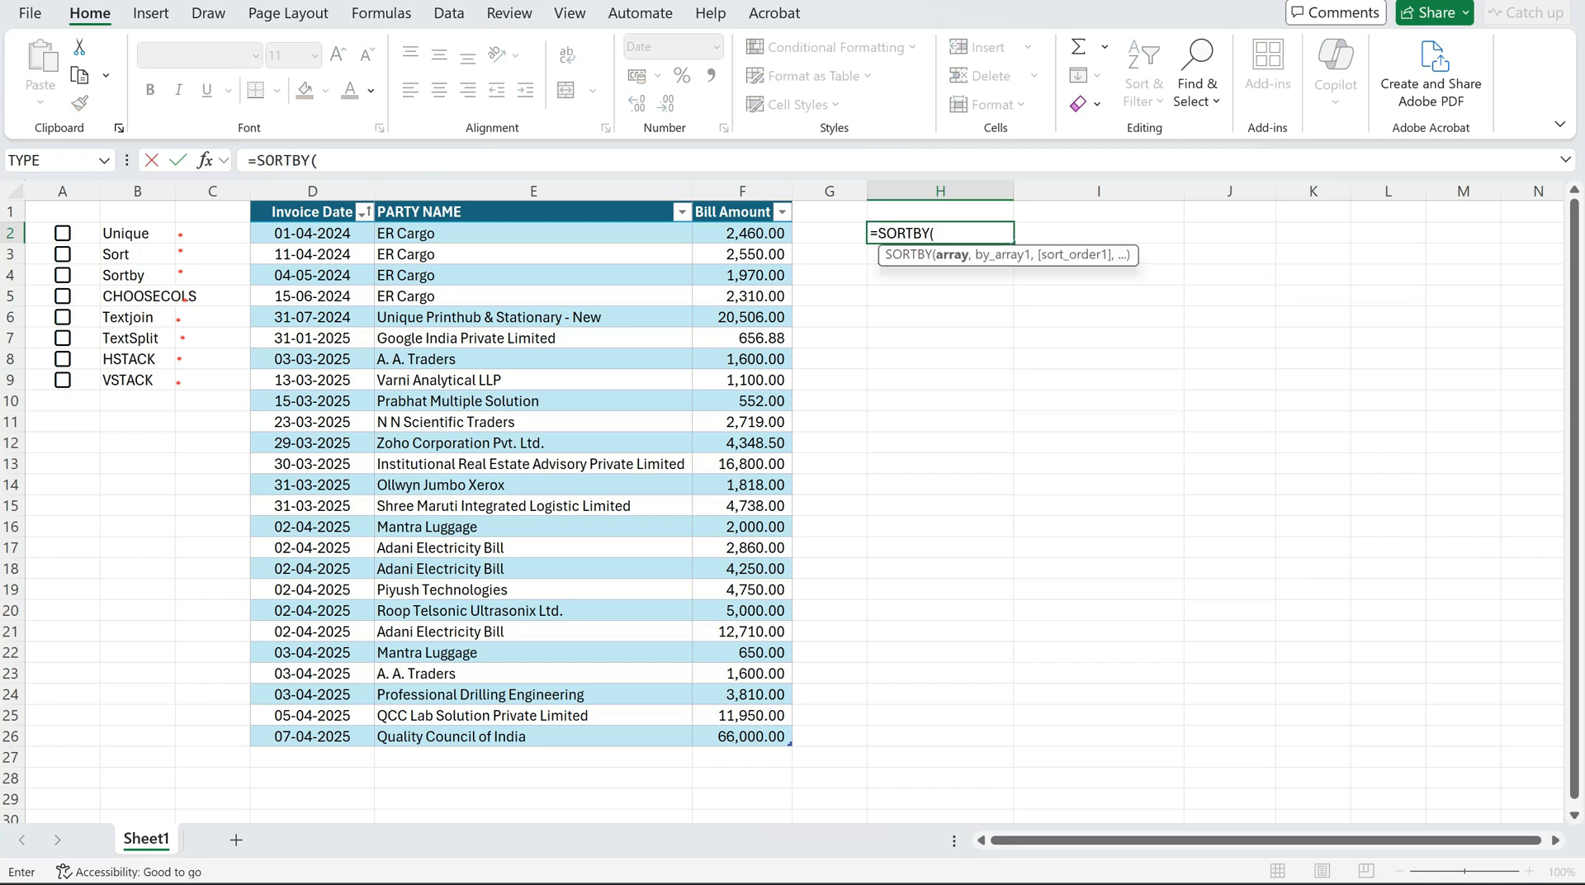
pyautogui.click(324, 238)
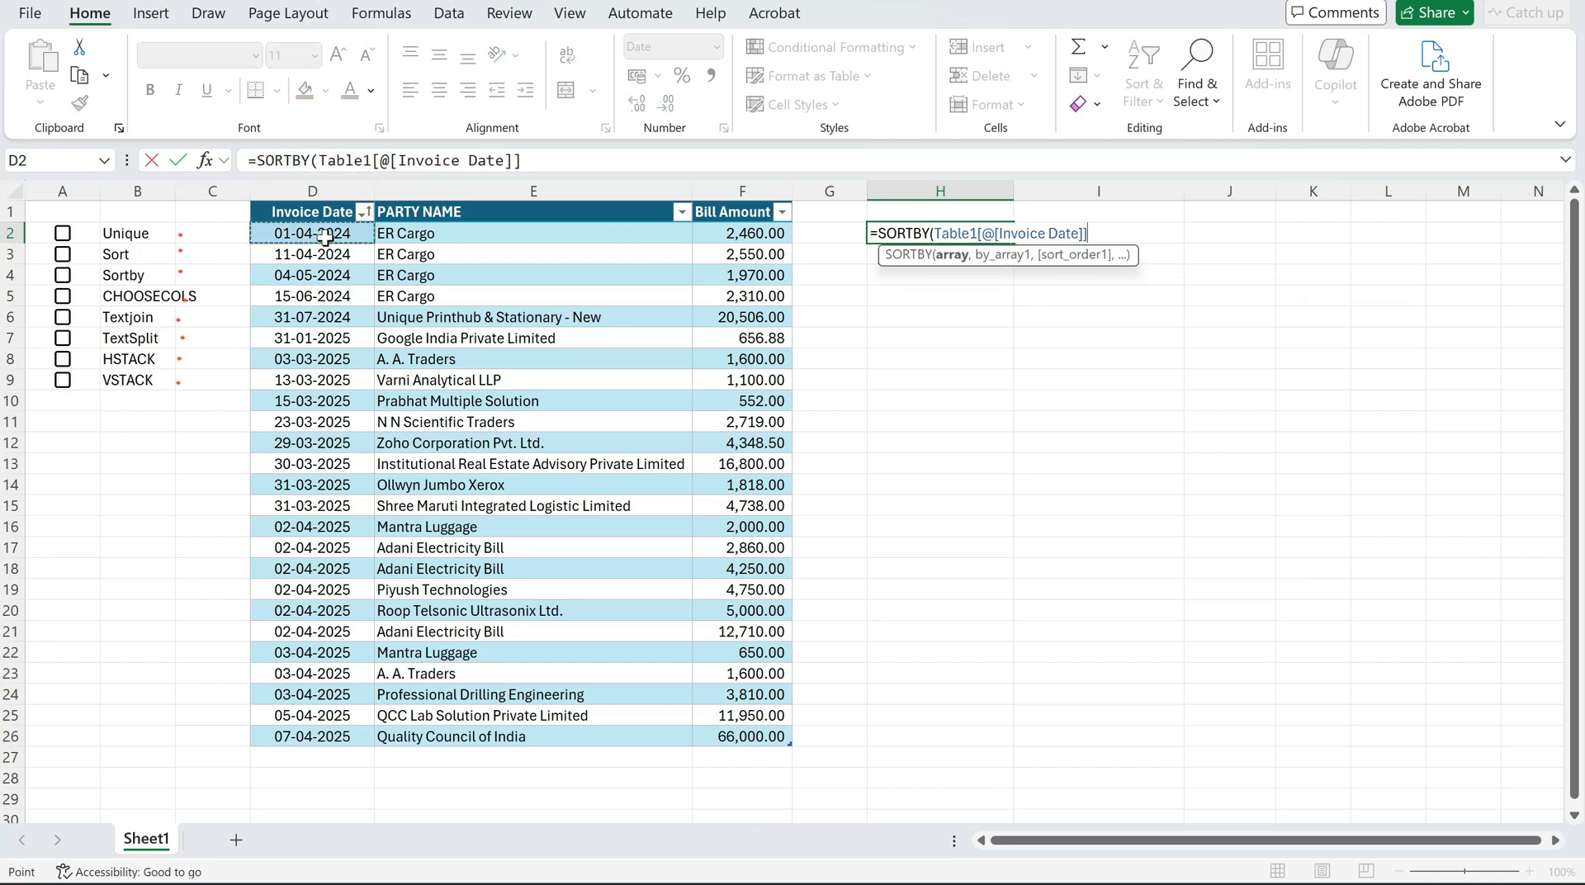
pyautogui.hotkey('shift', 'Right')
pyautogui.hotkey('shift', 'Right')
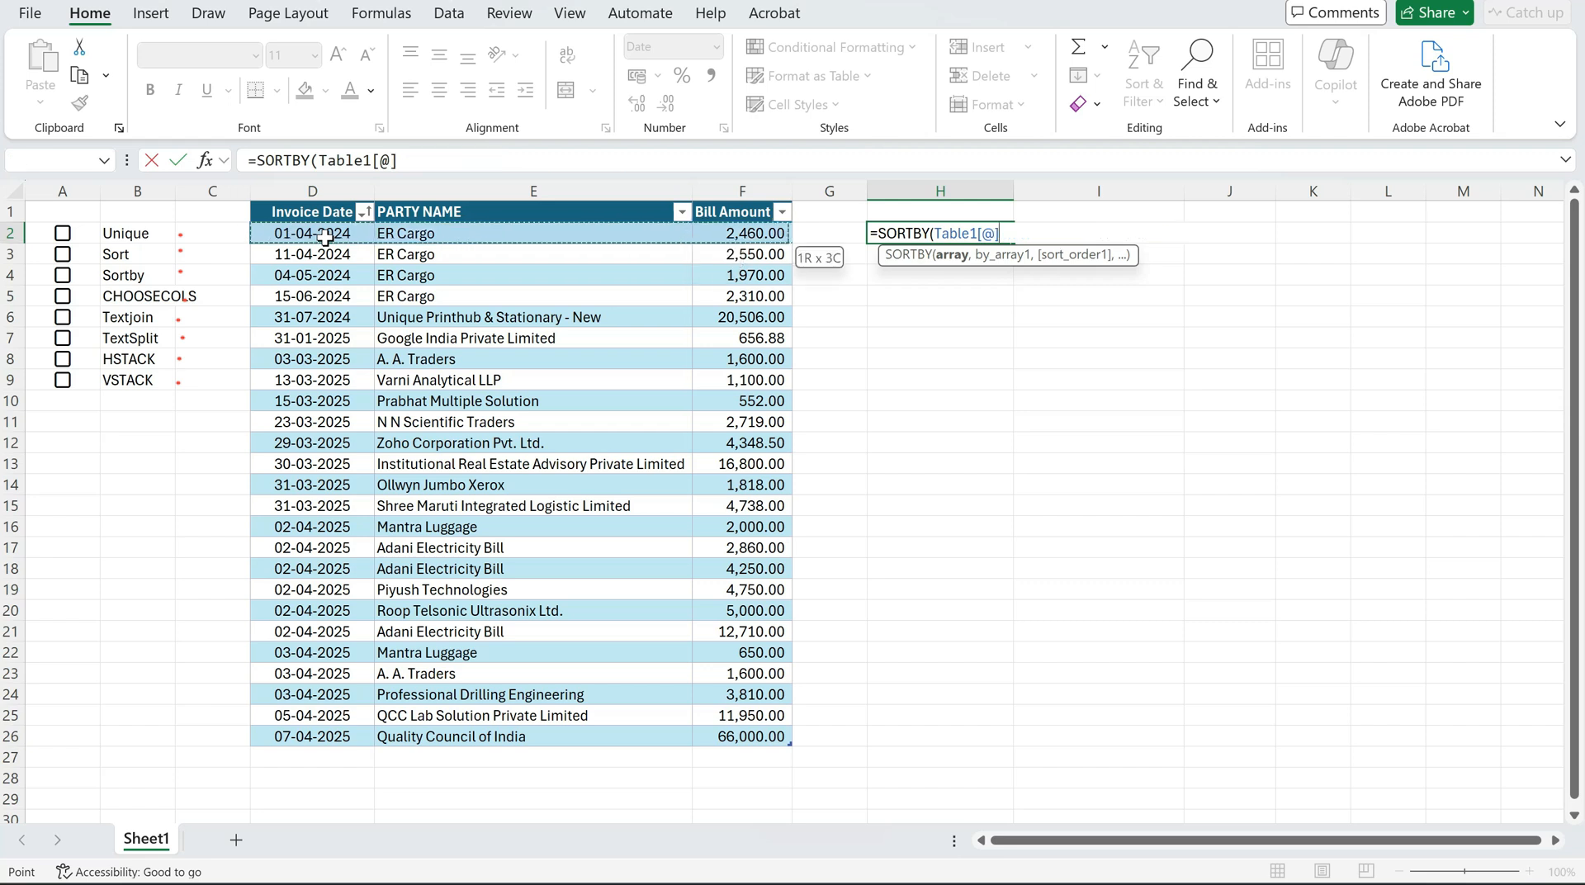
pyautogui.hotkey('ctrl', 'shift', 'Down')
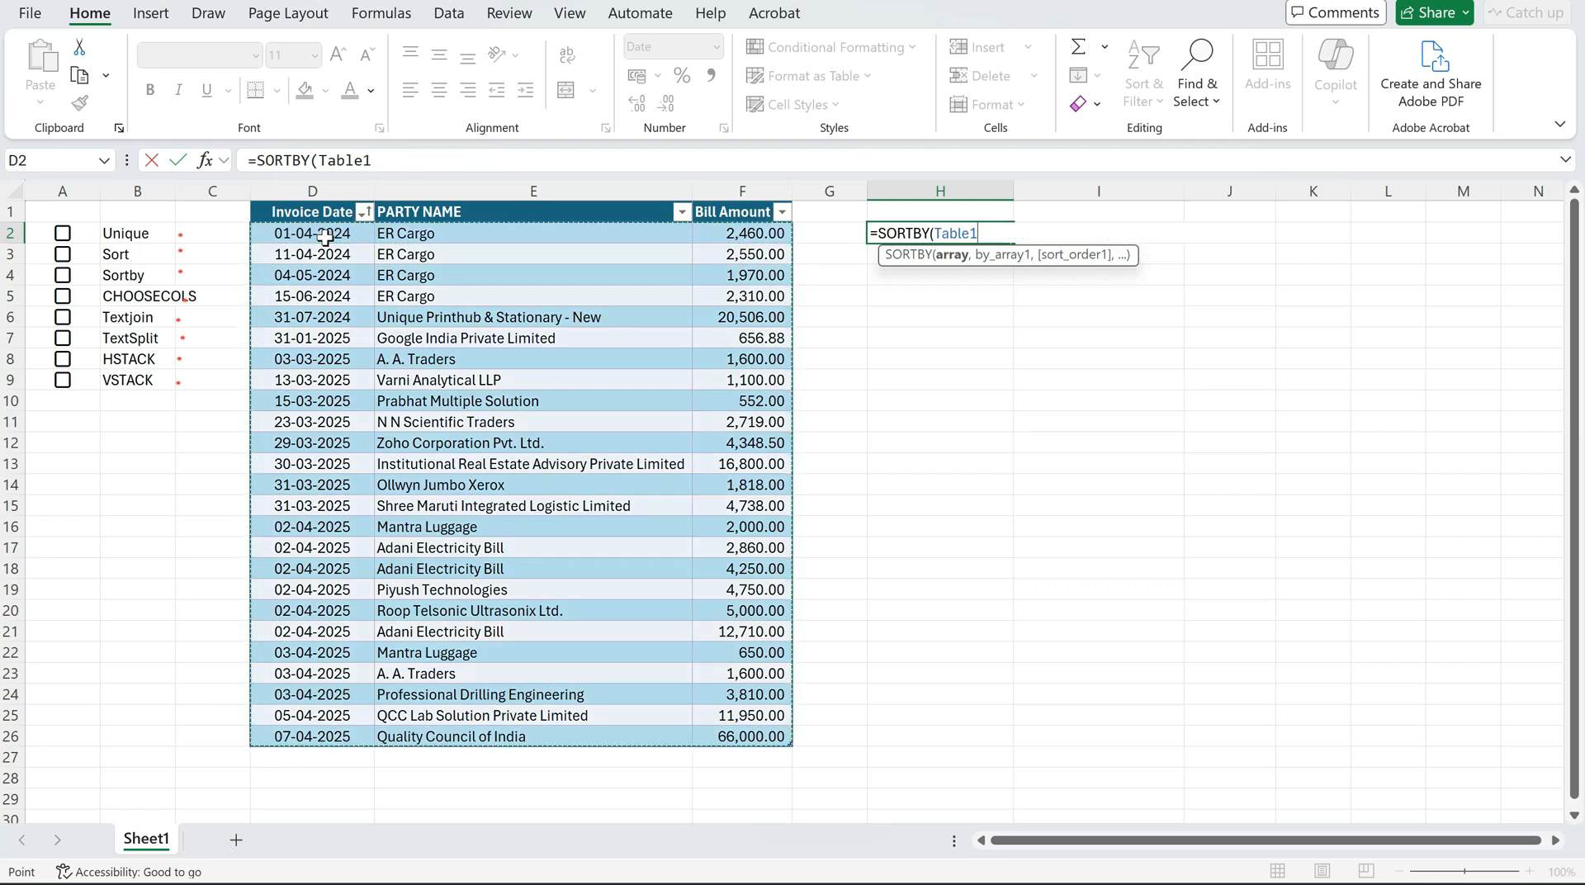
pyautogui.write(',')
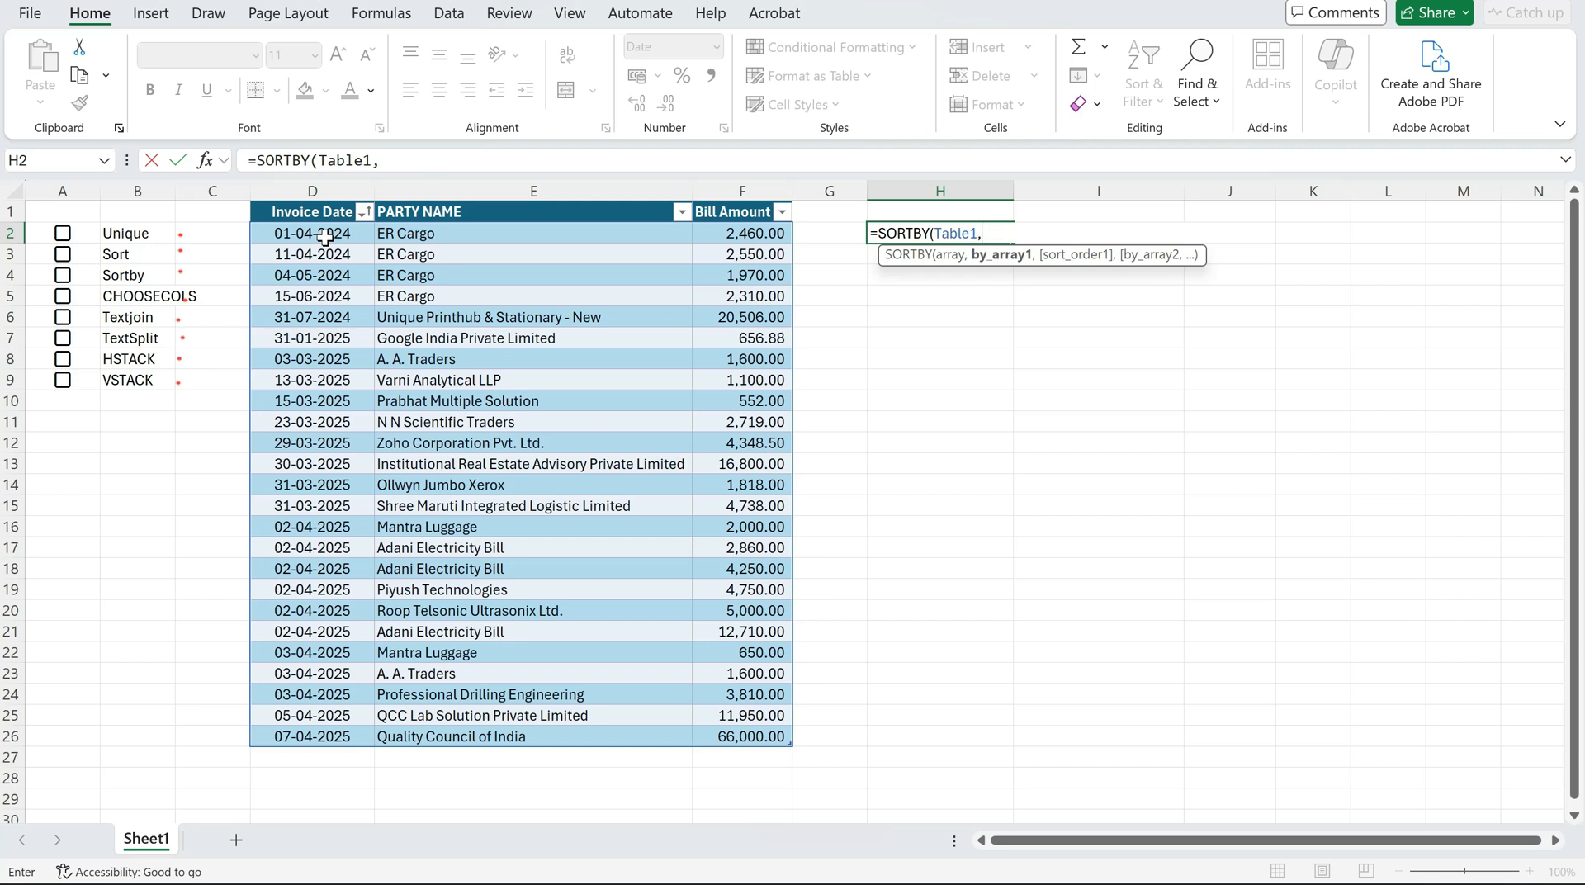
# Set the SORTBY formula's first sort key to Table1[PARTY NAME] in descending order (-1)
pyautogui.click(457, 316)
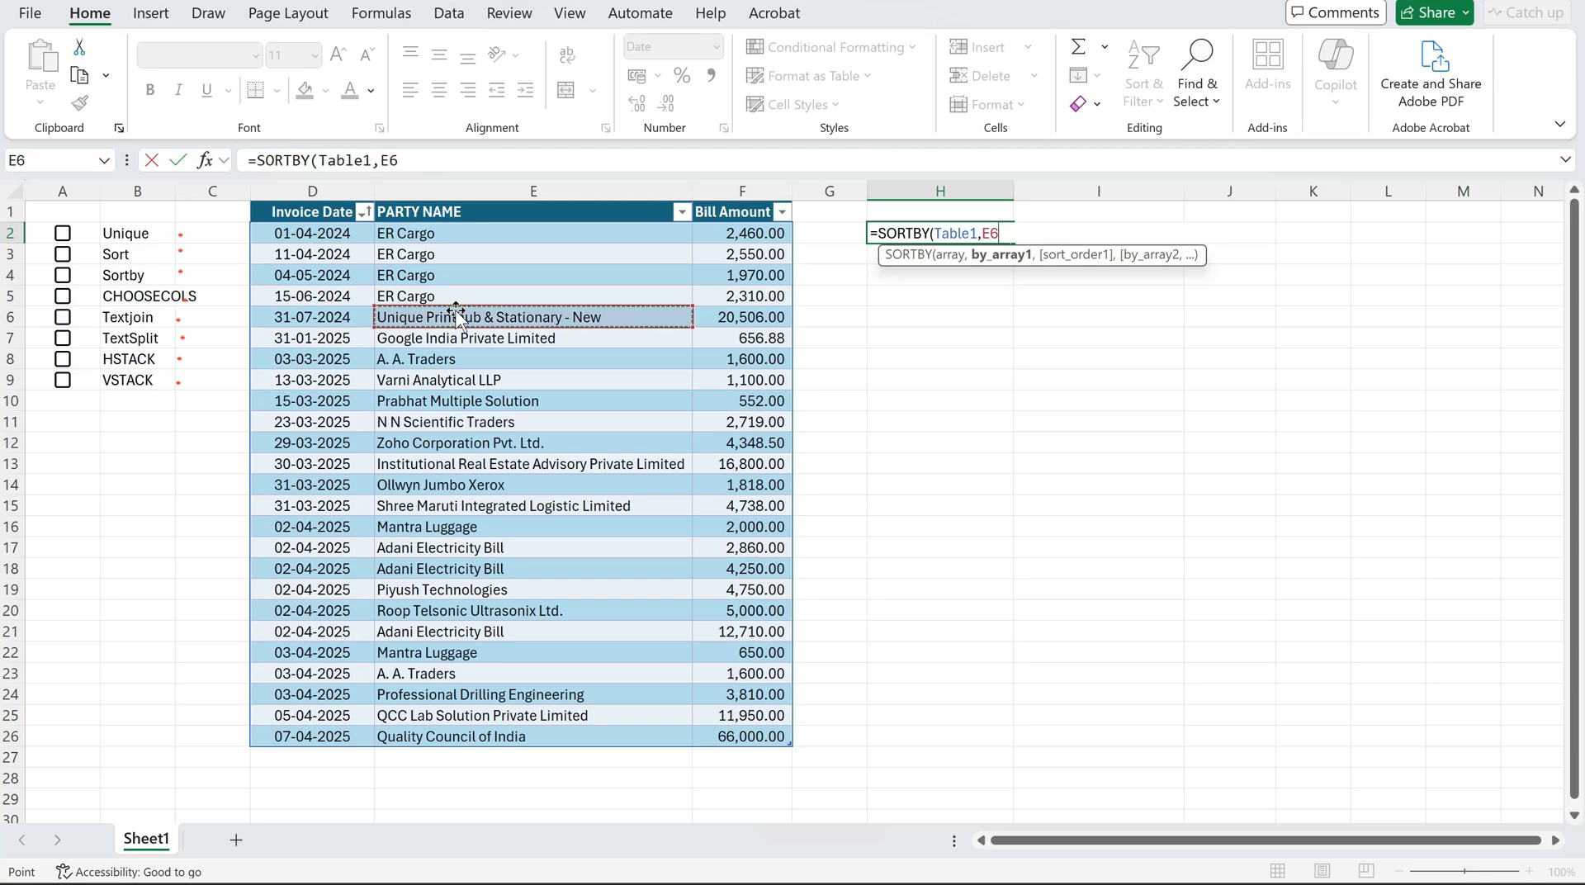
pyautogui.hotkey('ctrl', 'space')
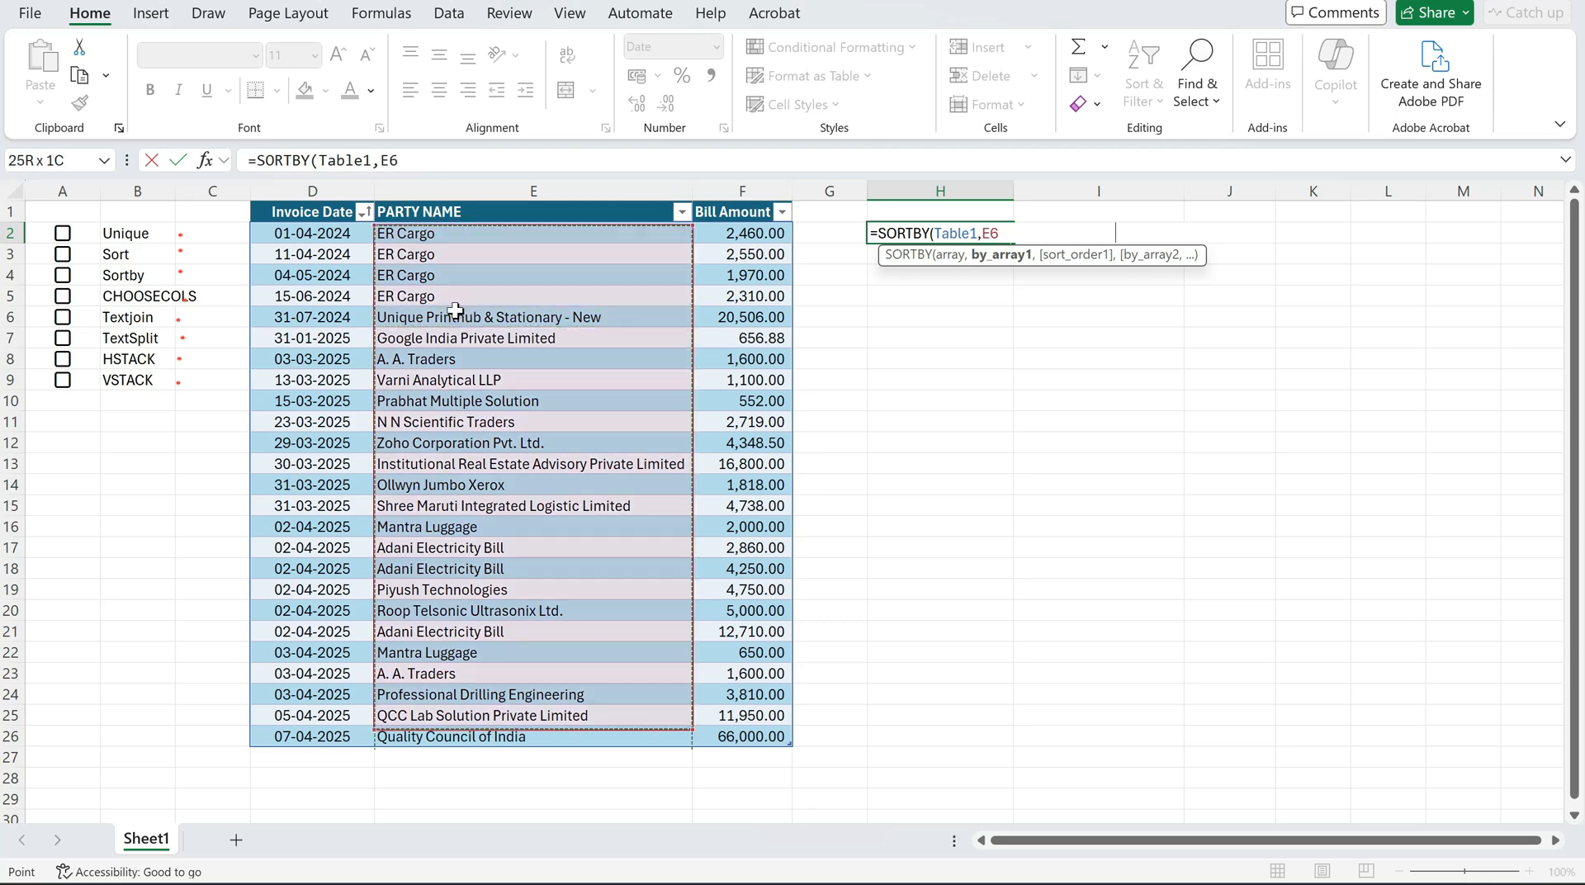
pyautogui.write(',')
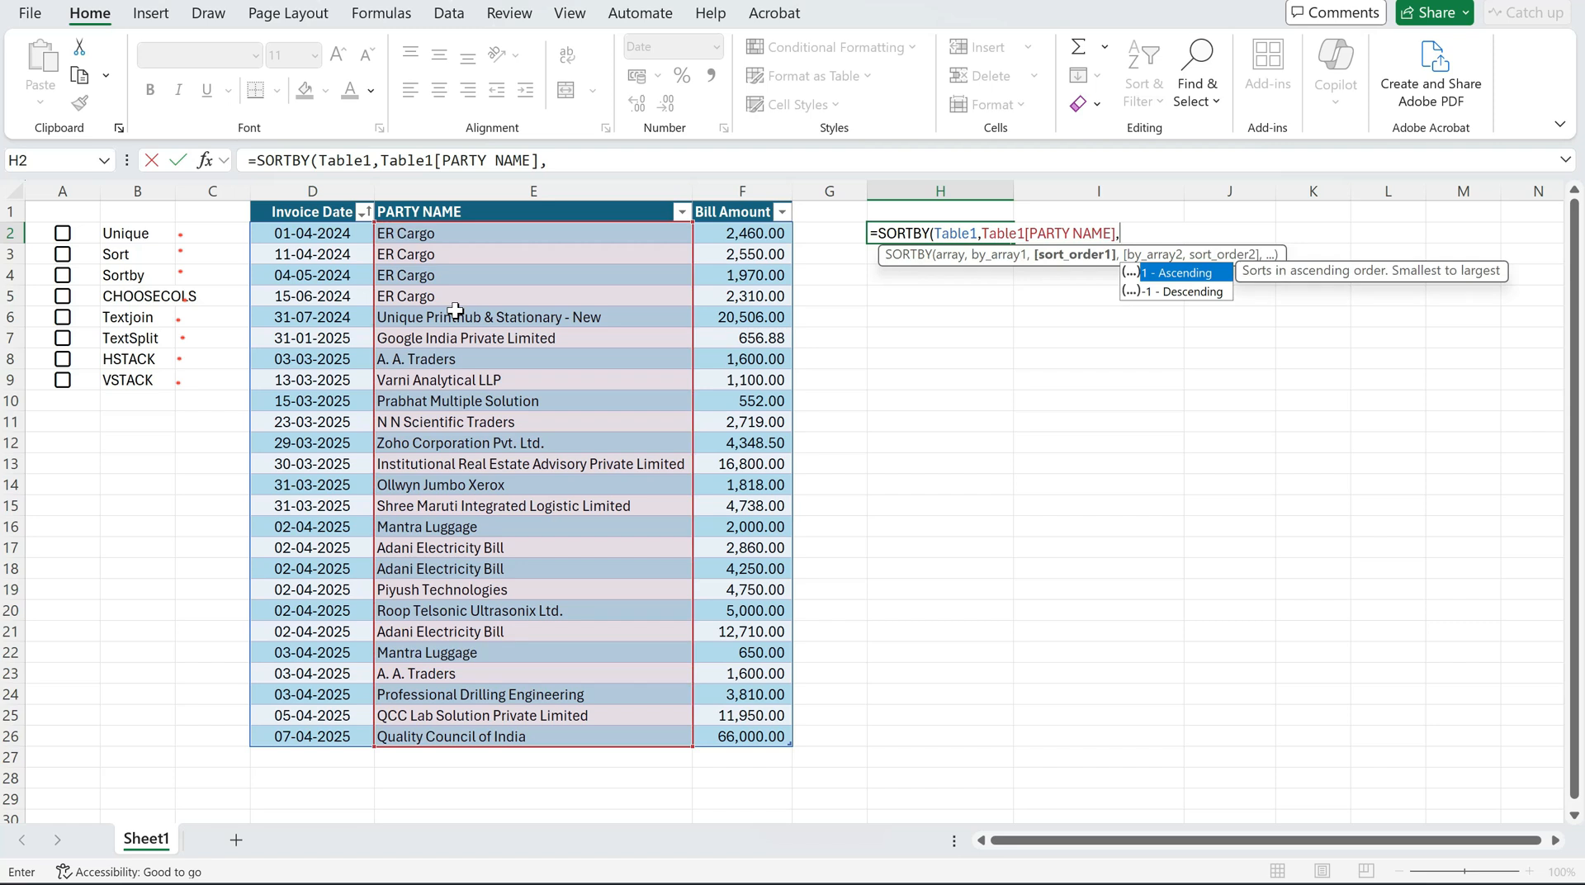
pyautogui.press('Down')
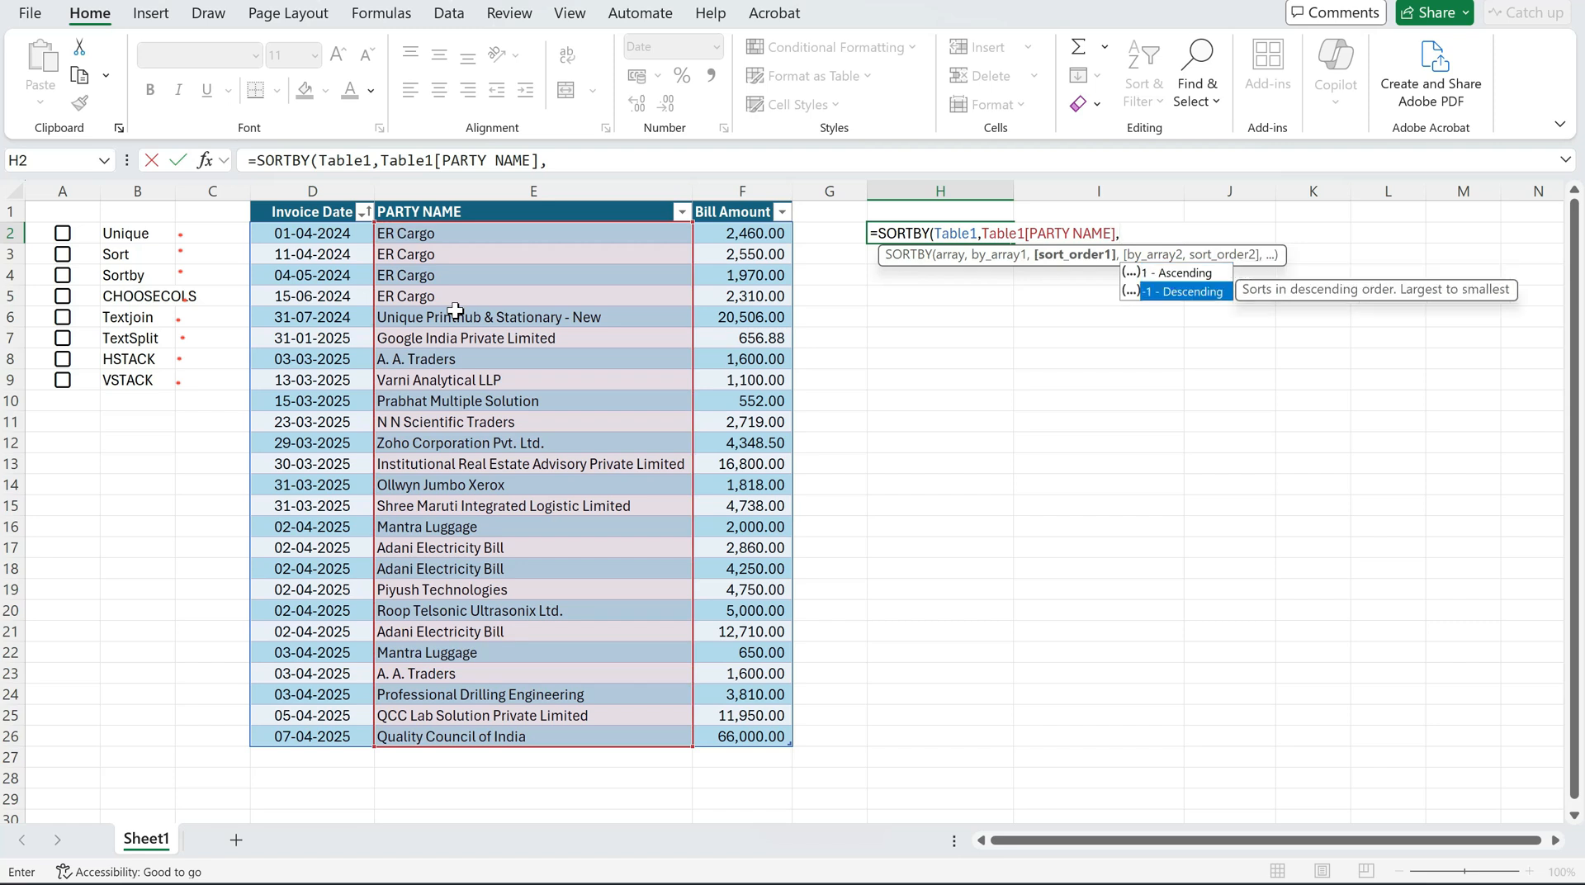
pyautogui.press('Tab')
pyautogui.write(',')
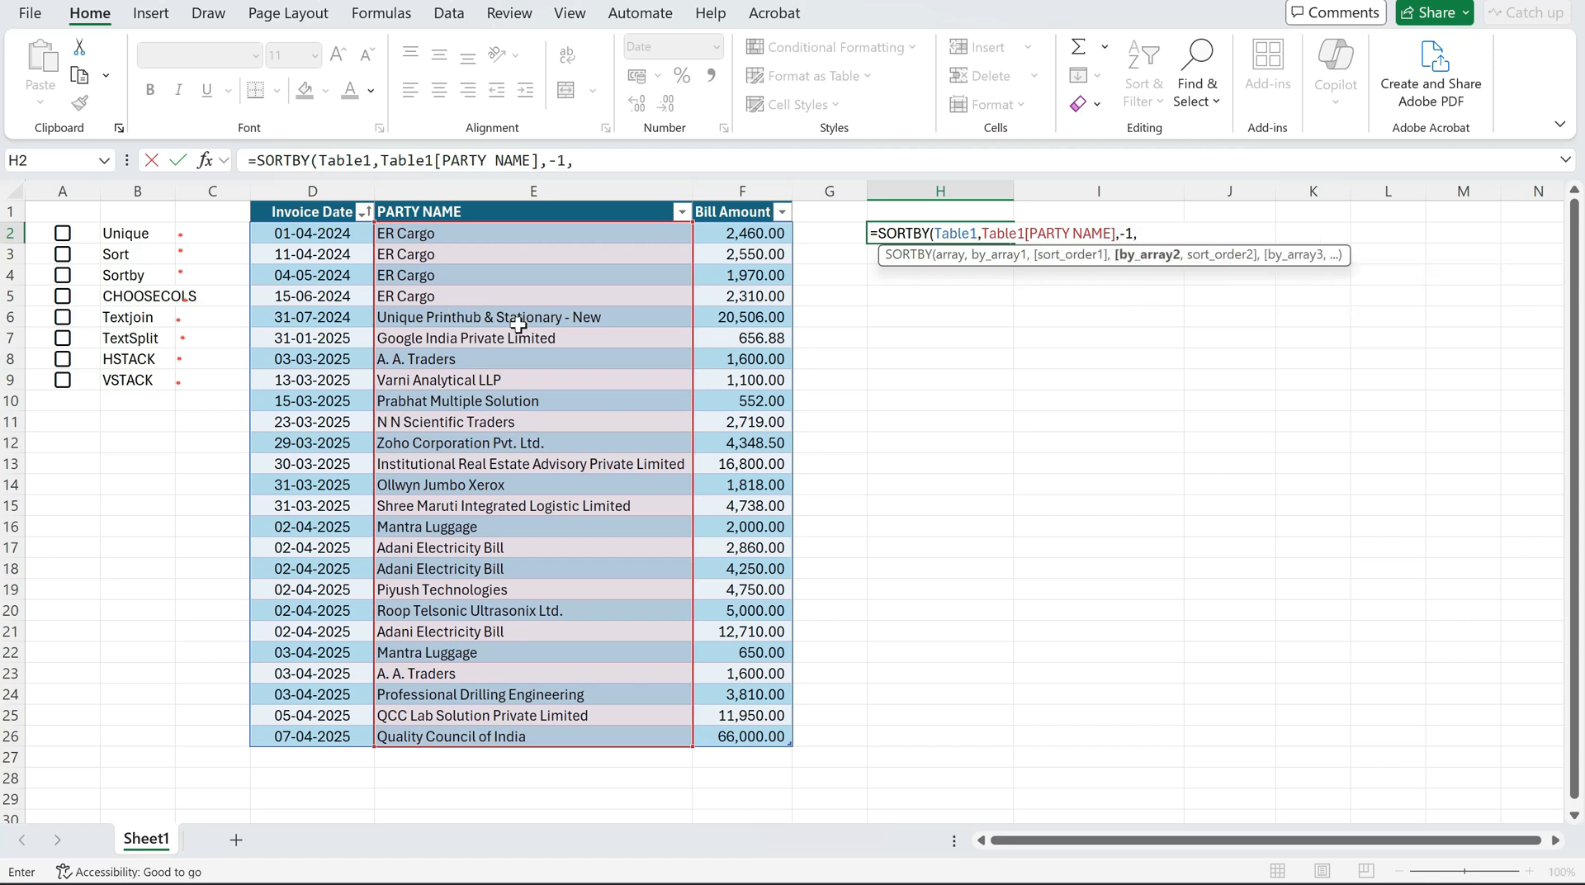
# Add Table1[Bill Amount] as the second sort key in ascending order (1) and complete the SORTBY formula
pyautogui.click(739, 313)
pyautogui.hotkey('ctrl', 'space')
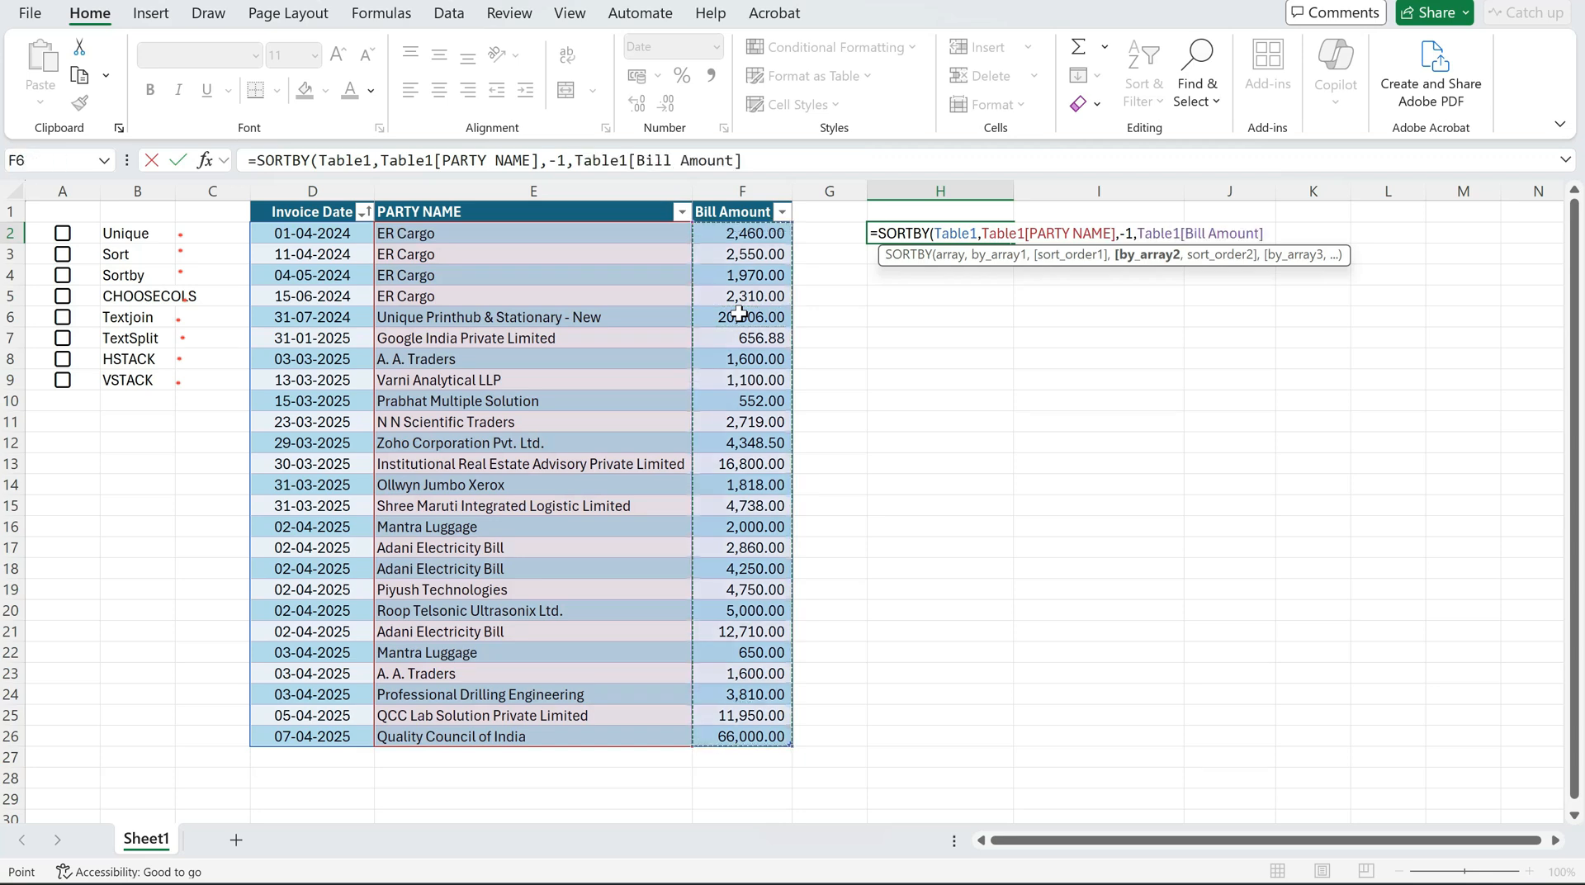
pyautogui.write(',')
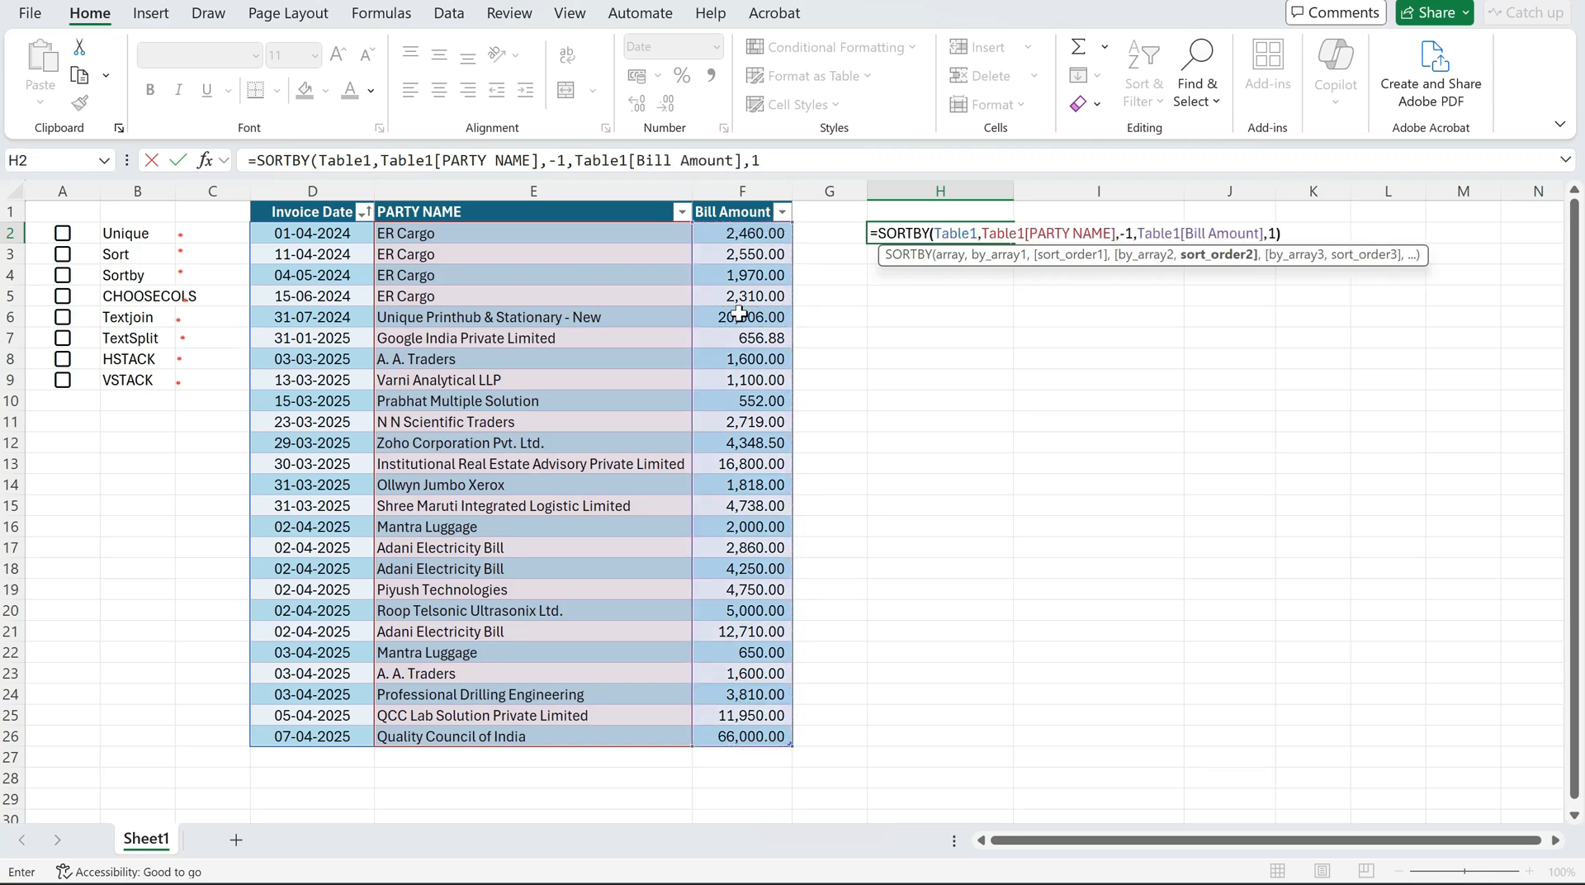
pyautogui.write('1)')
pyautogui.press('Return')
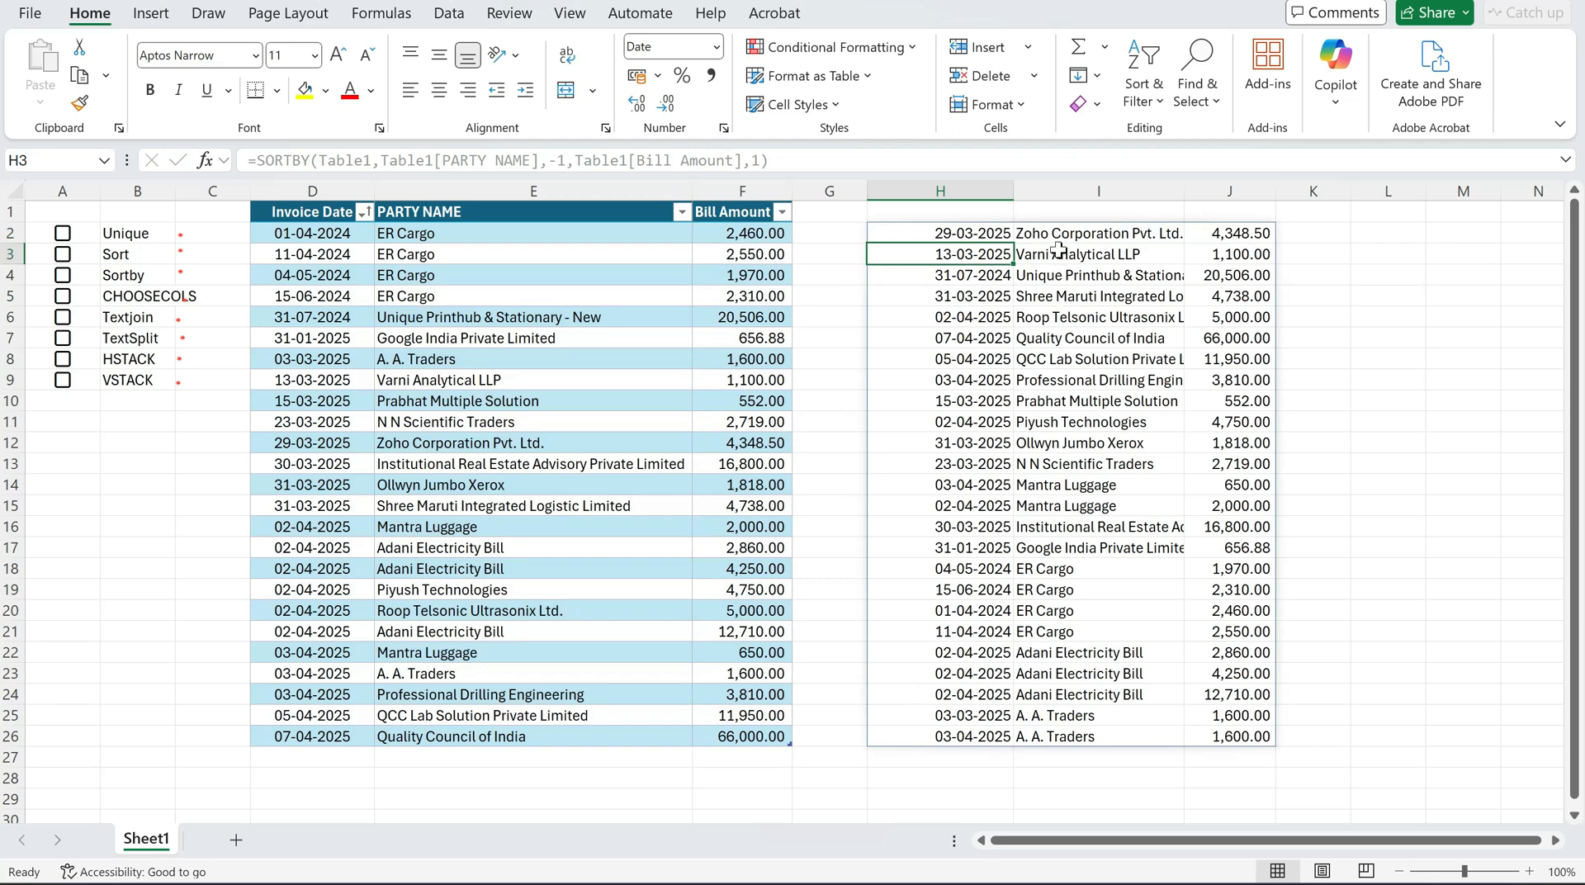
# Examine the order of the party names in I2:I26 and the bill amounts in J2:J26 by selecting each range
pyautogui.moveTo(1060, 240); pyautogui.dragTo(1065, 734)
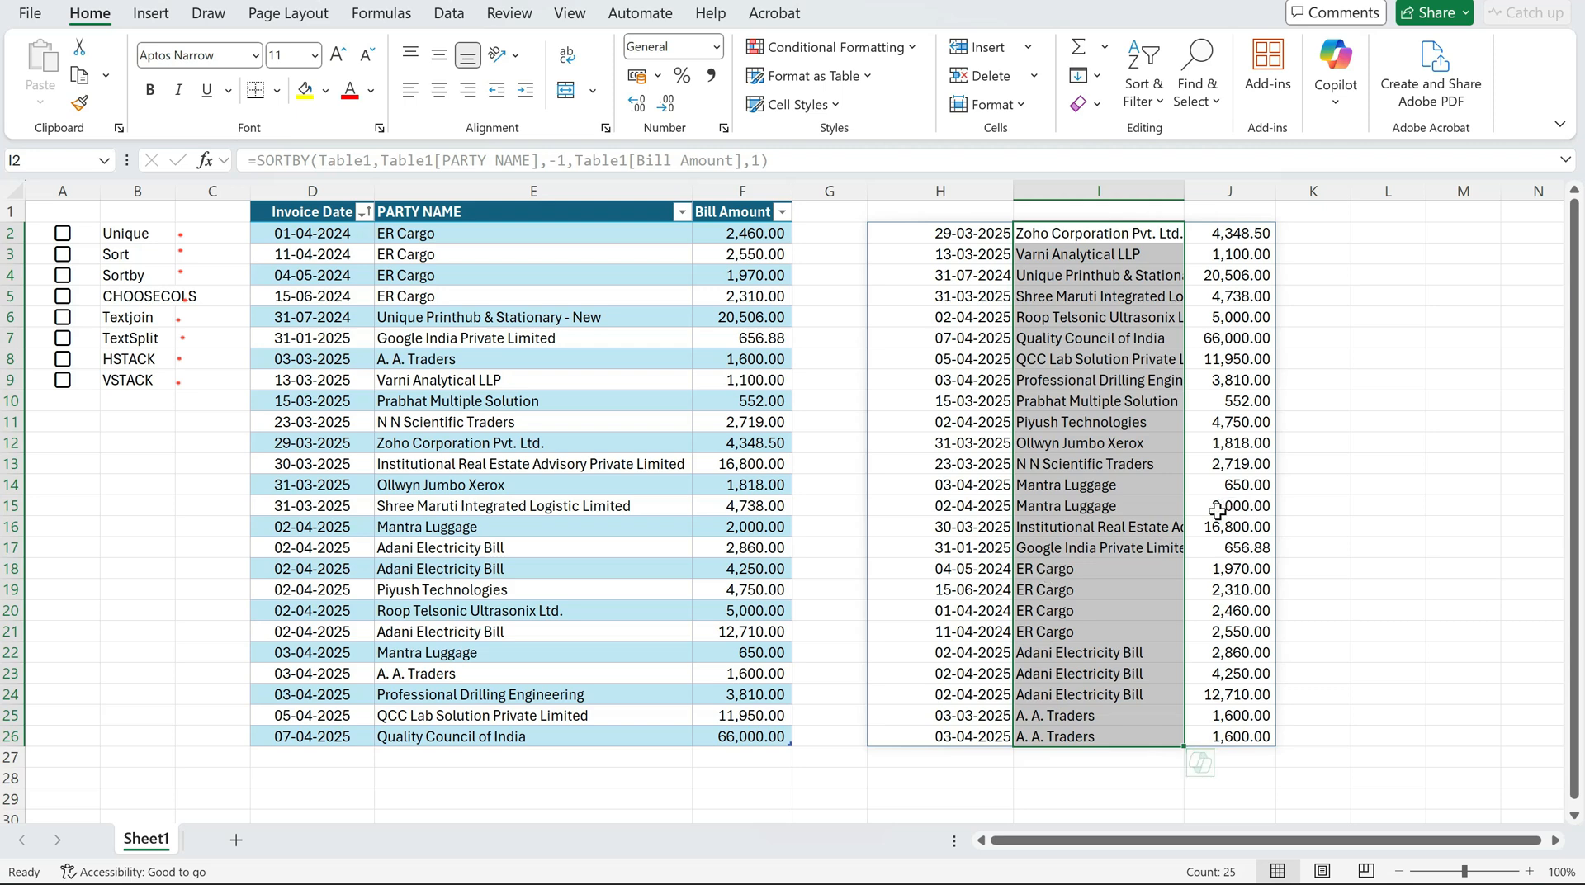
pyautogui.moveTo(1238, 235); pyautogui.dragTo(1238, 736)
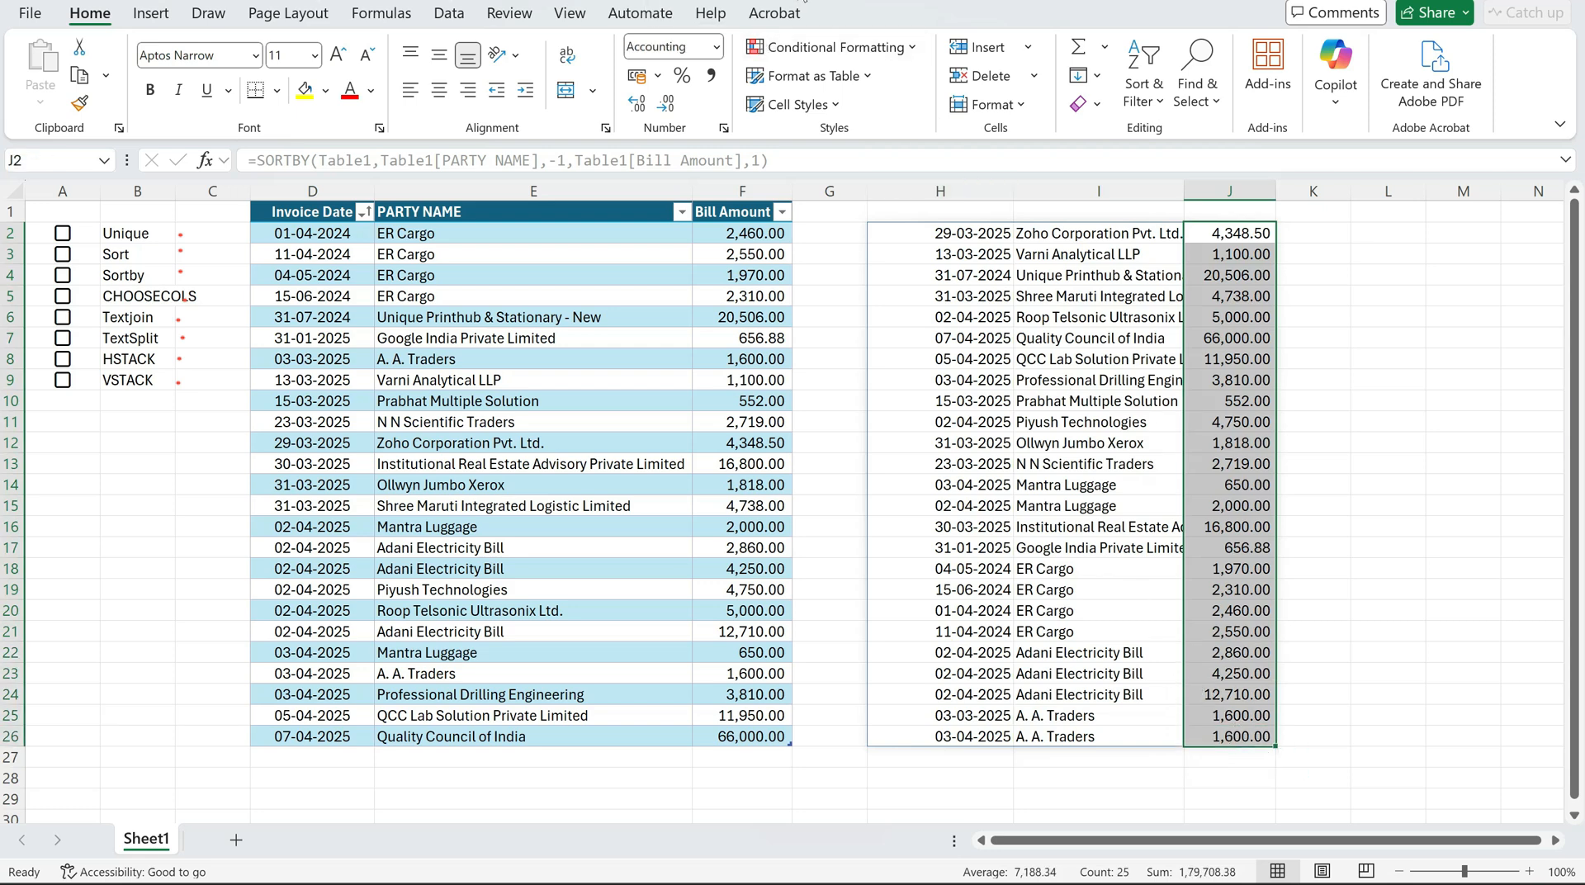
pyautogui.click(804, 3)
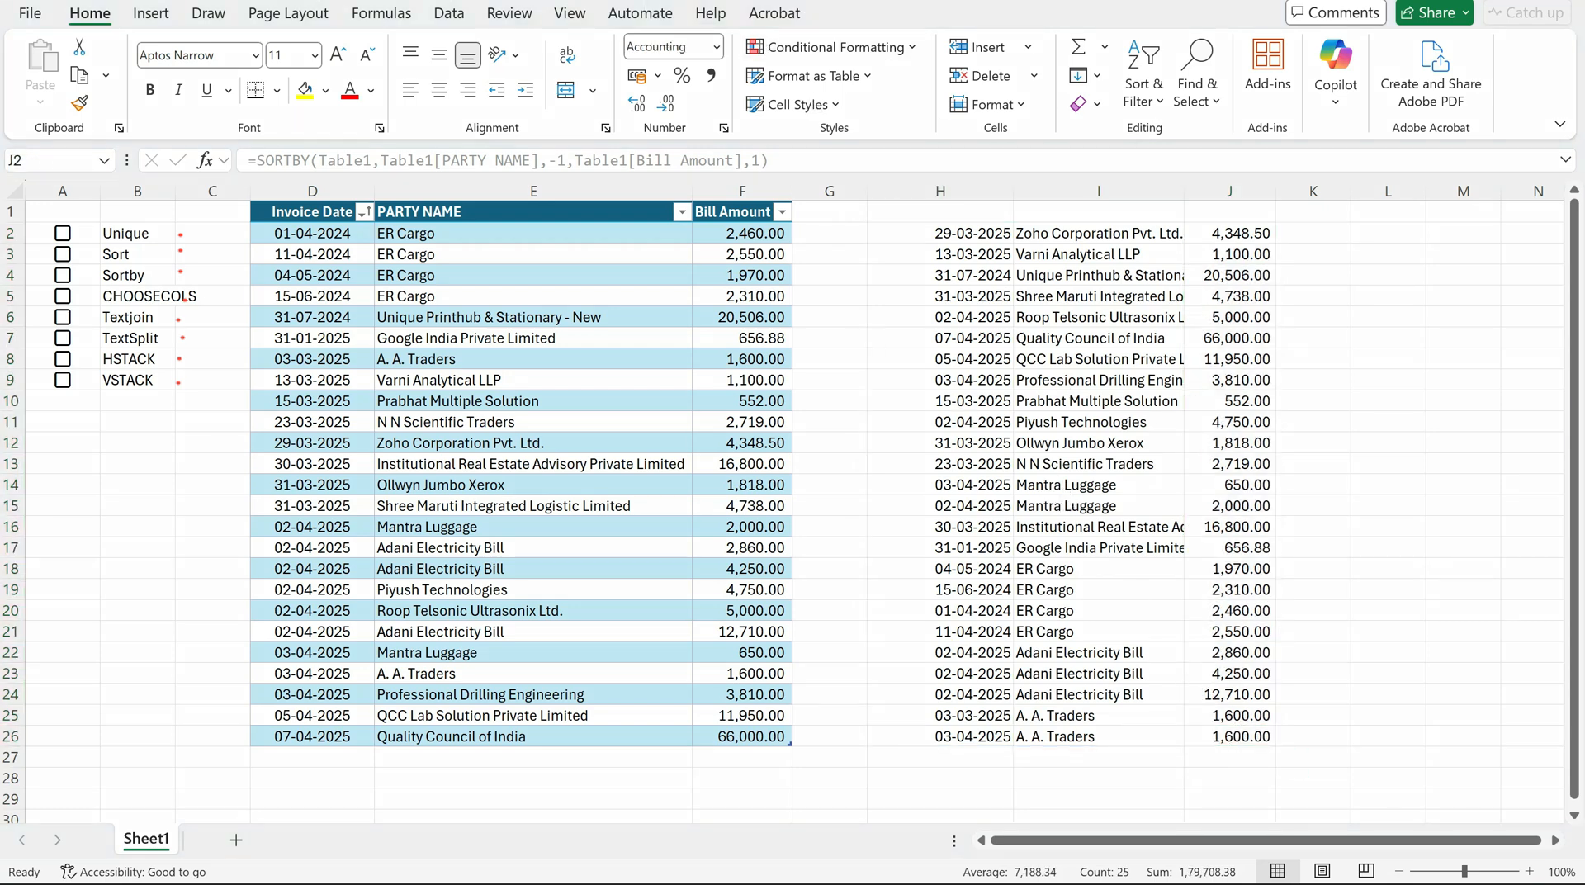
# Recheck the SORTBY result by comparing the party names in I2:I26 with their bill amounts in J2:J26, especially the Adani Electricity Bill rows
pyautogui.click(1109, 254)
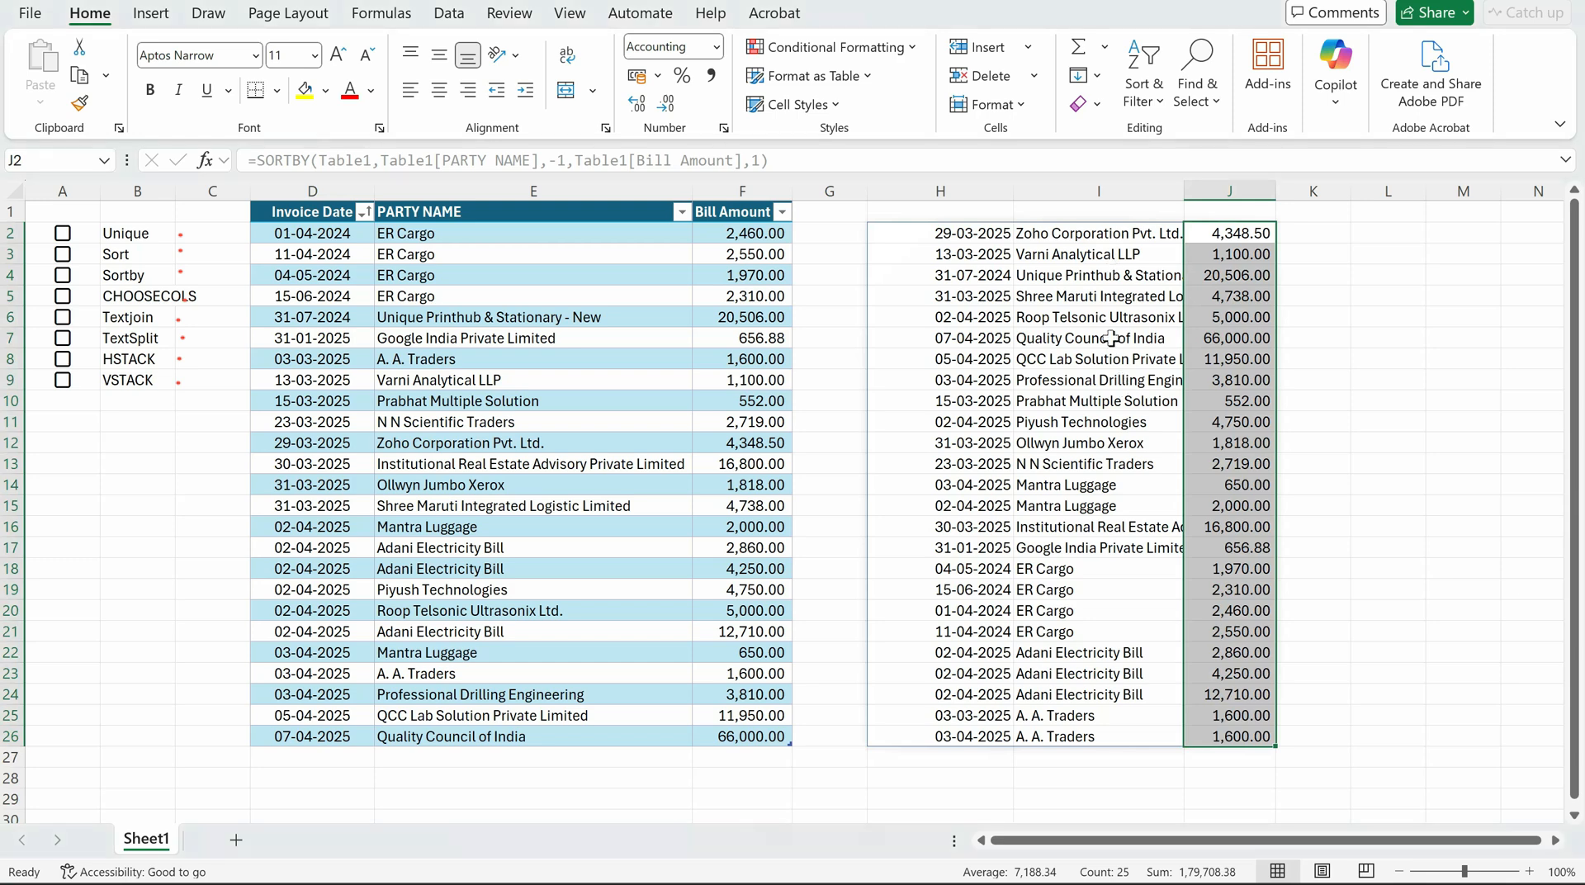
pyautogui.moveTo(1027, 235); pyautogui.dragTo(1079, 728)
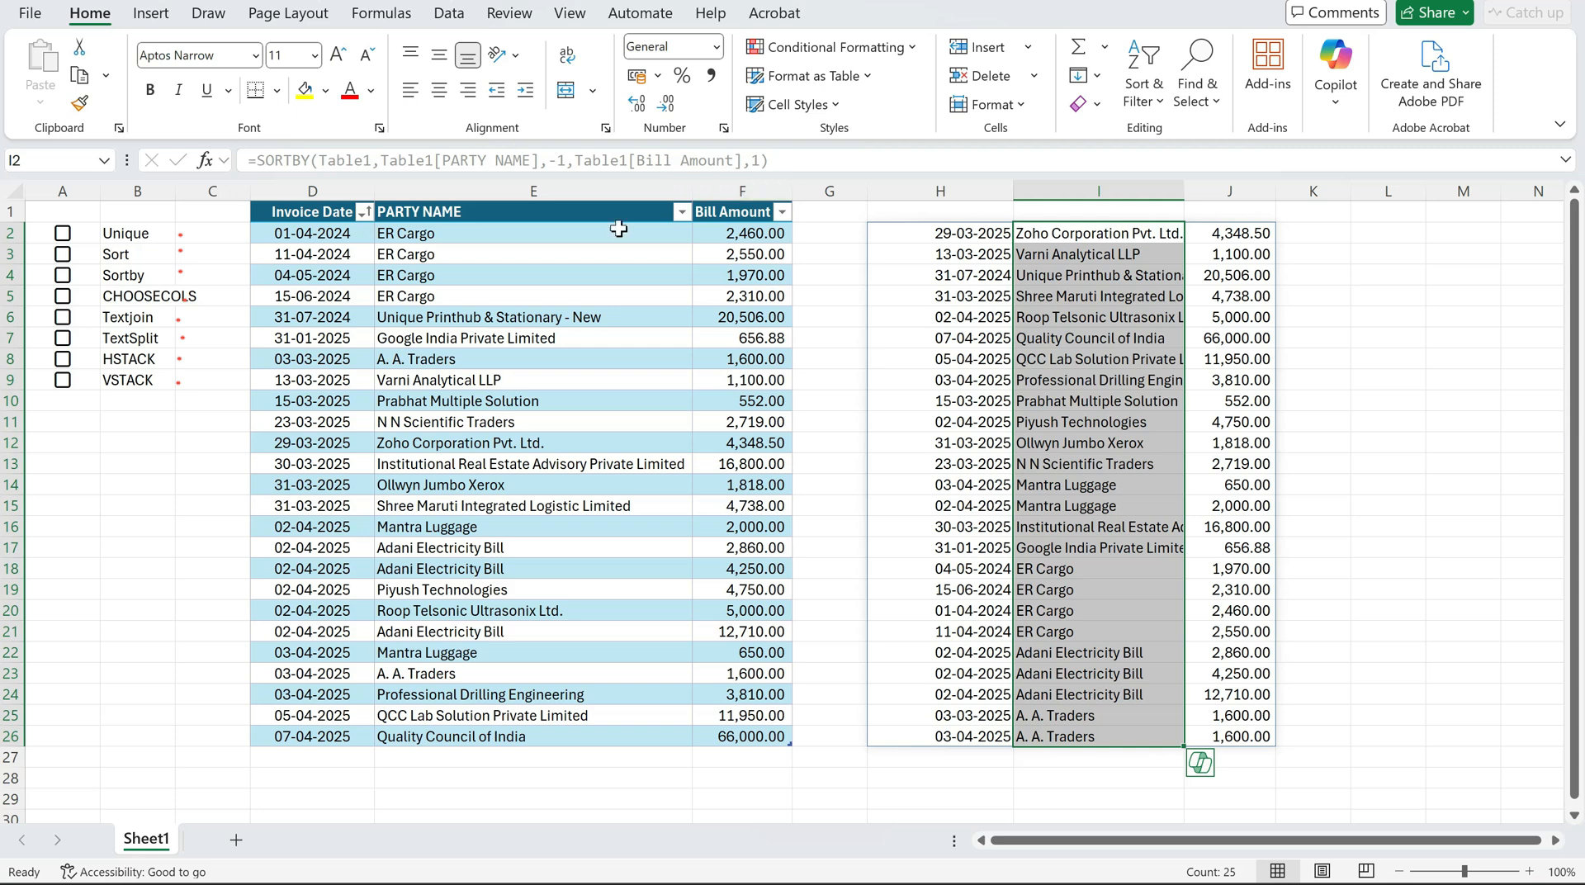
pyautogui.moveTo(1058, 238); pyautogui.dragTo(1071, 731)
pyautogui.moveTo(1221, 233); pyautogui.dragTo(1221, 736)
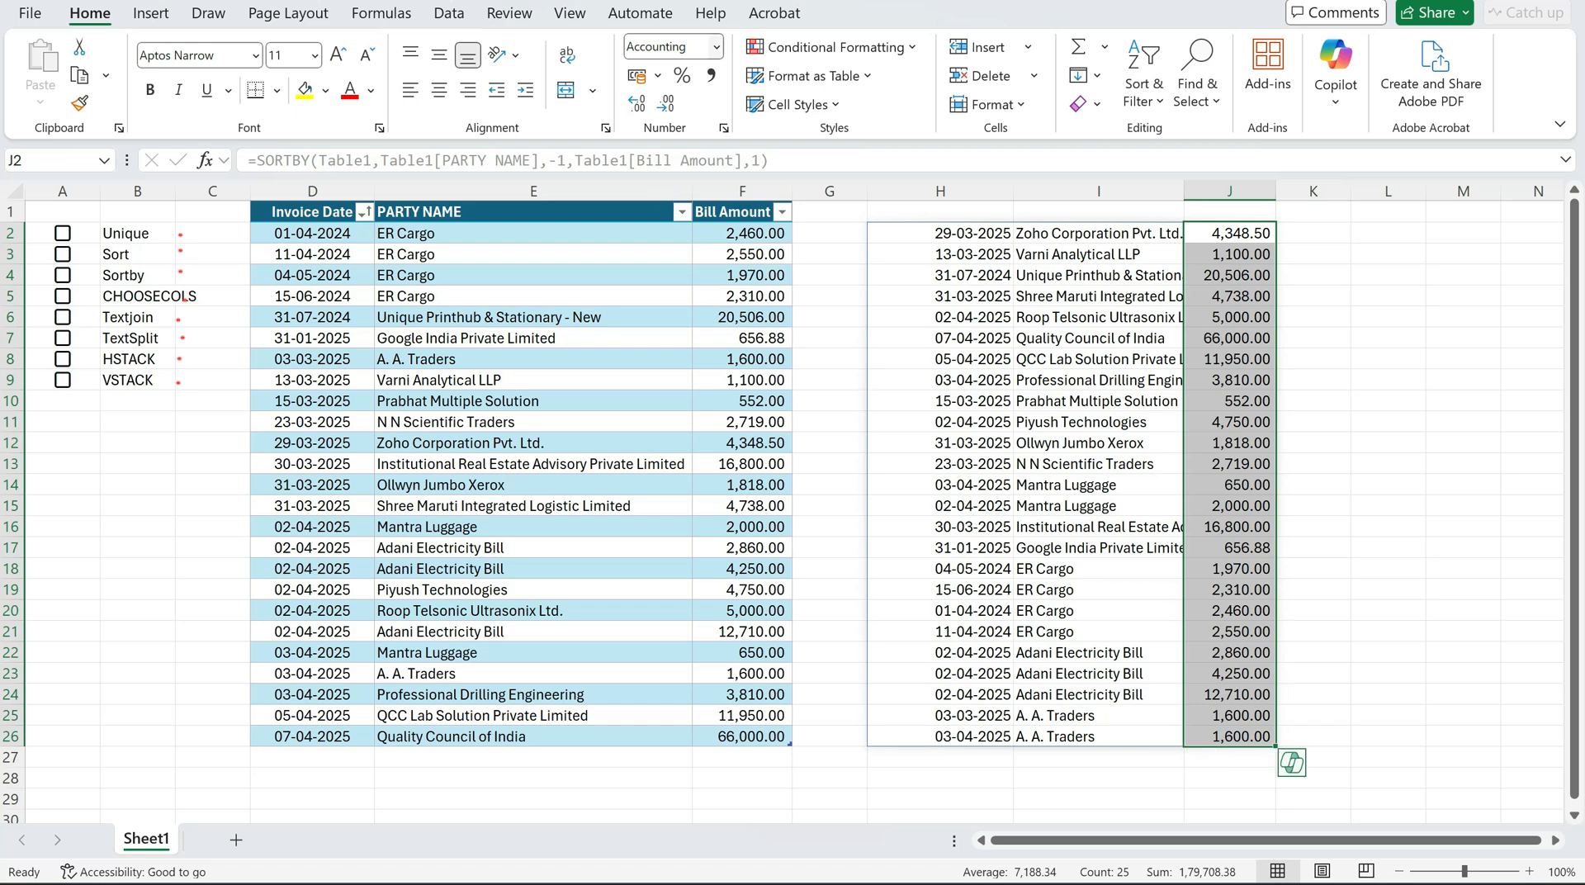
pyautogui.click(778, 101)
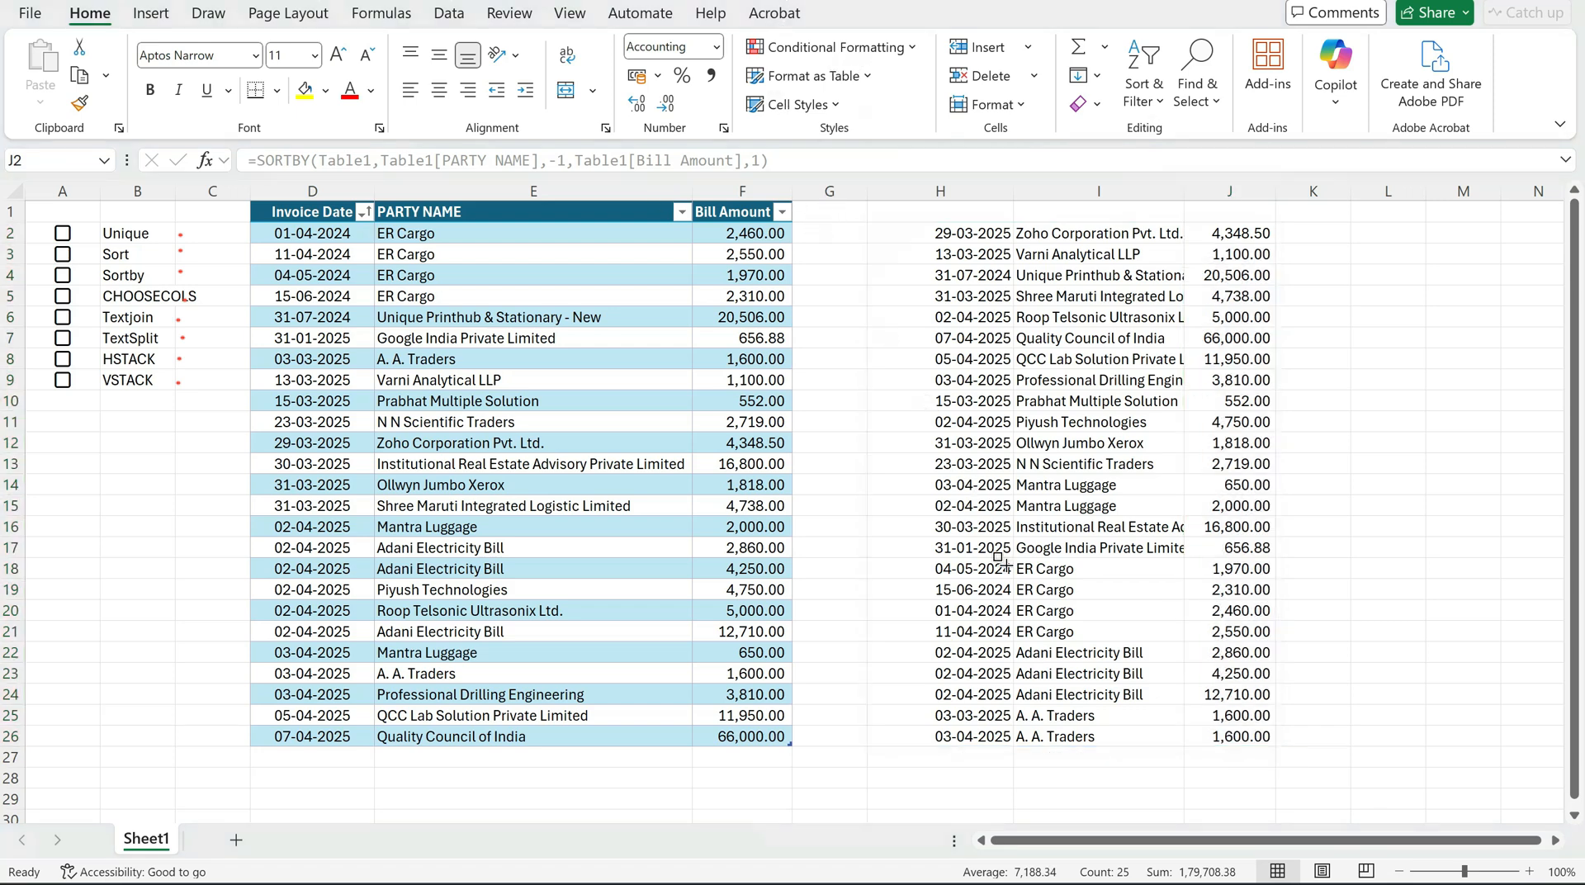
pyautogui.moveTo(916, 646)
pyautogui.mouseDown()
pyautogui.moveTo(1008, 698)
pyautogui.moveTo(1172, 724)
pyautogui.moveTo(1285, 708)
pyautogui.mouseUp()
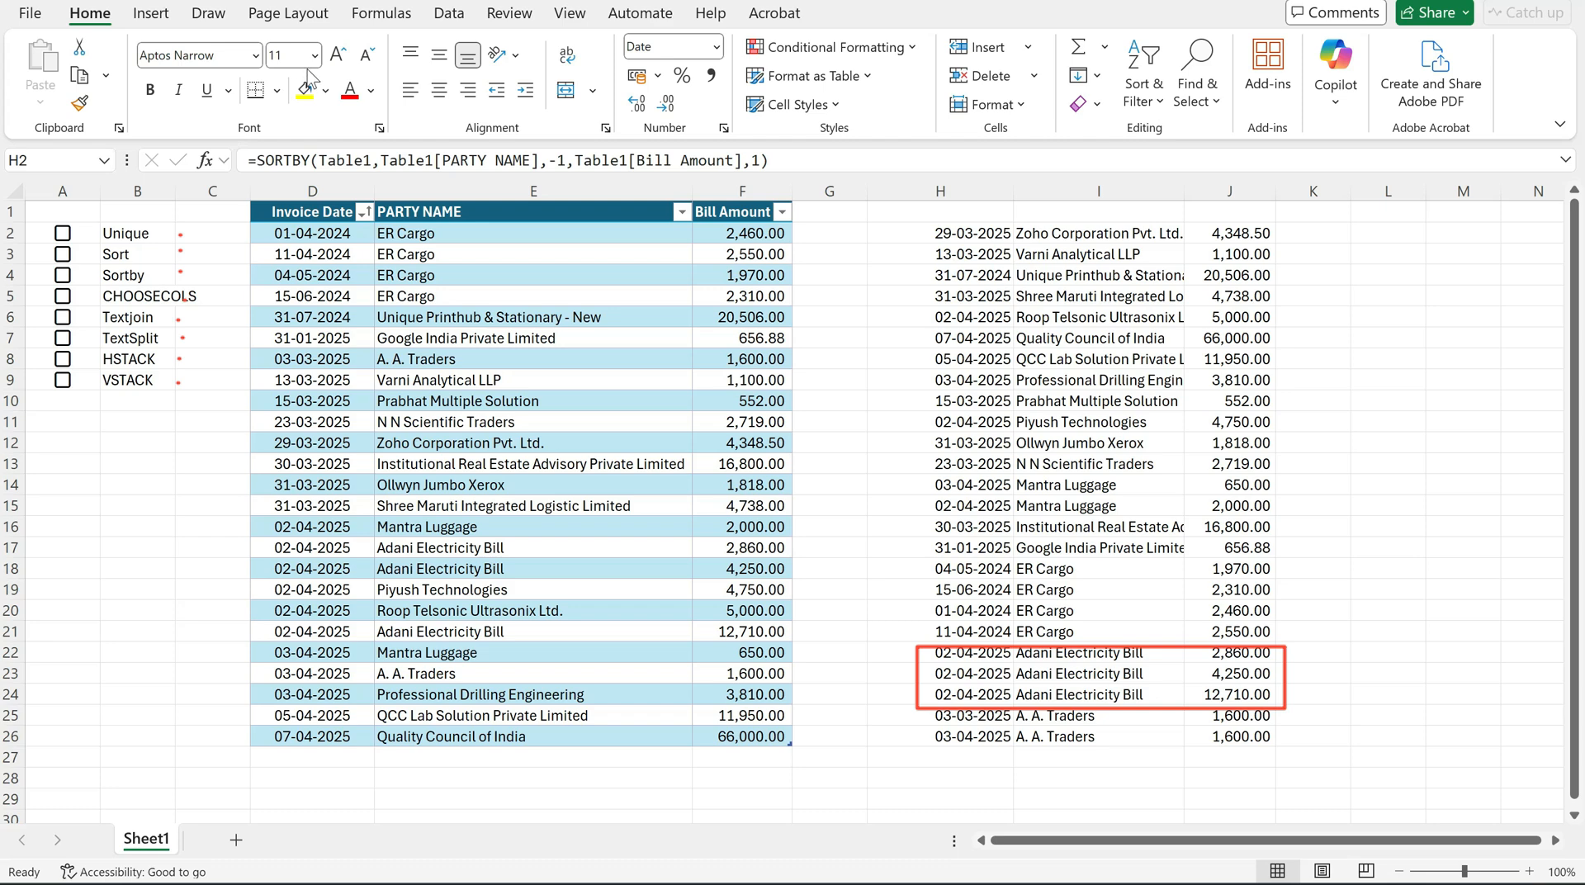
# Enter 1 in H1 above the SORTBY result and format that cell as General
pyautogui.click(974, 213)
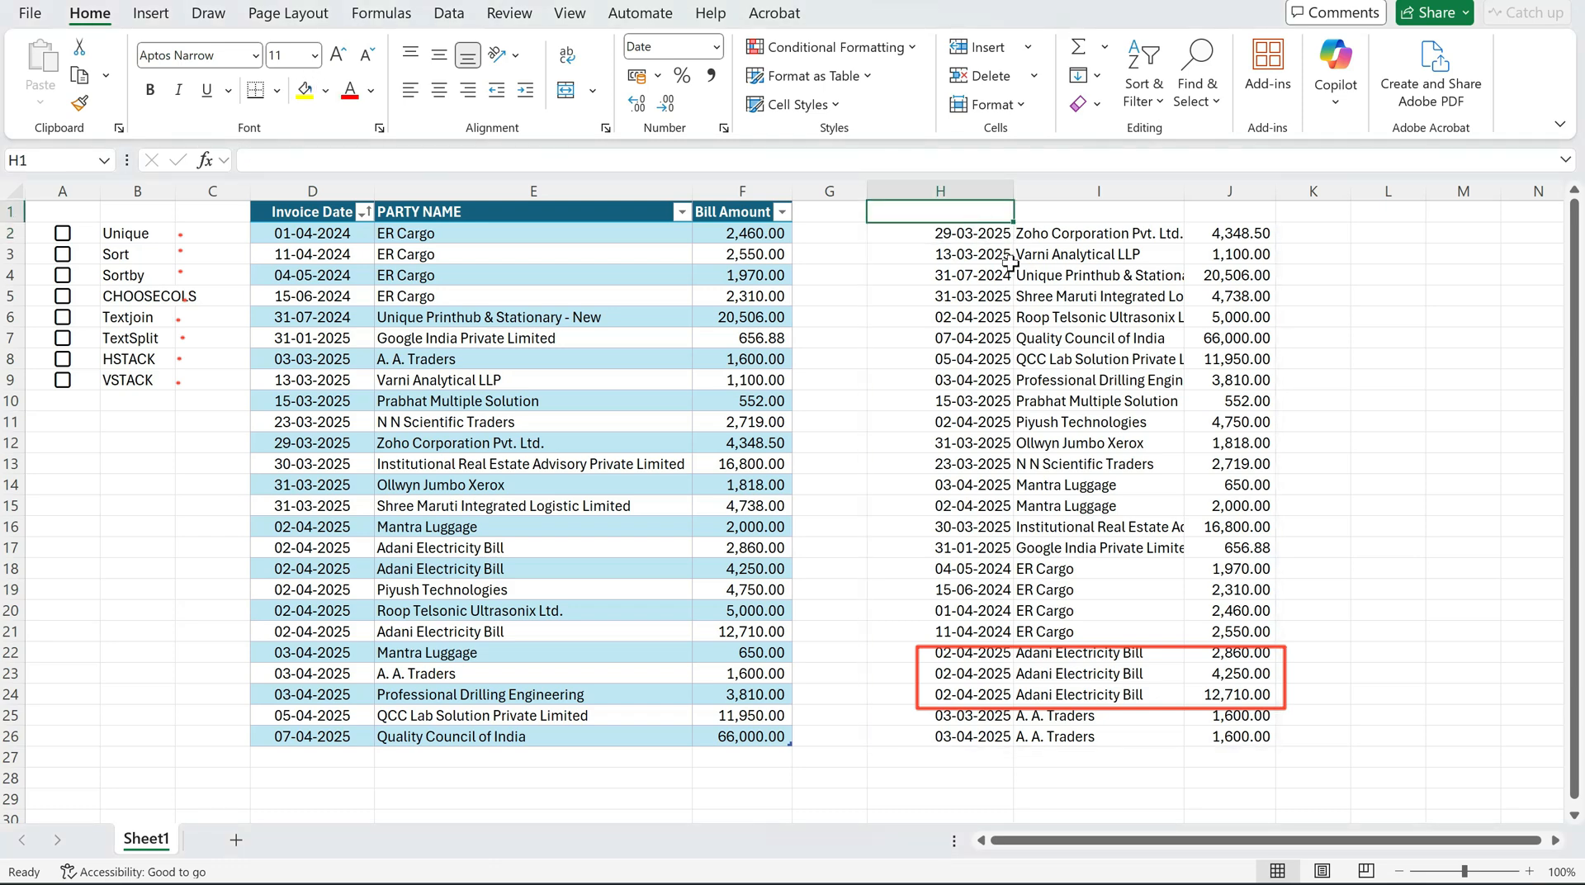
pyautogui.write('1')
pyautogui.press('Tab')
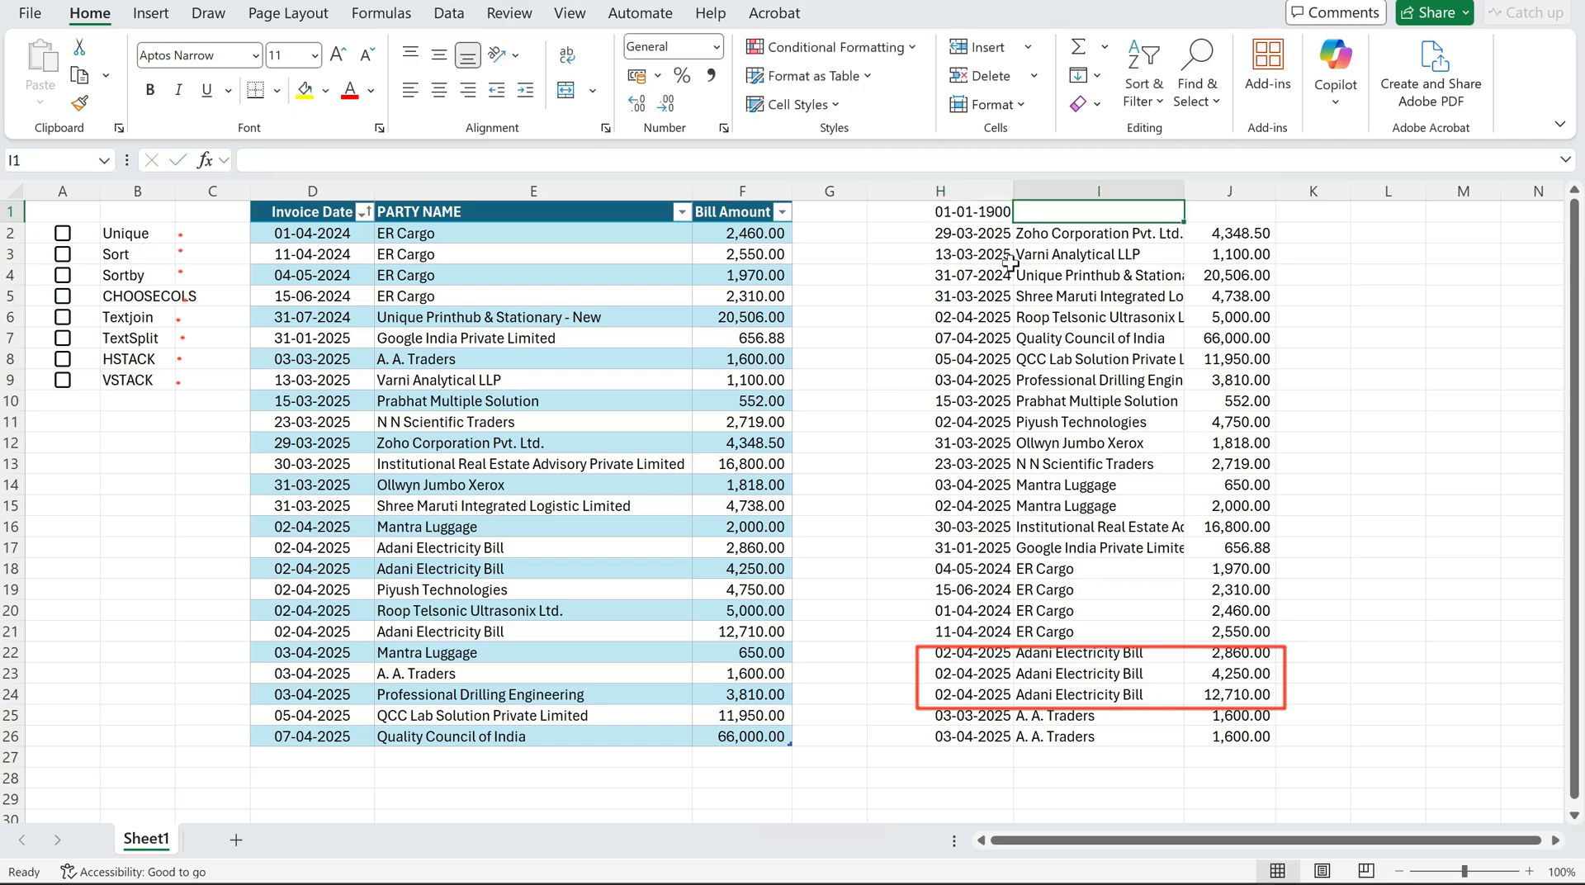
pyautogui.press('Left')
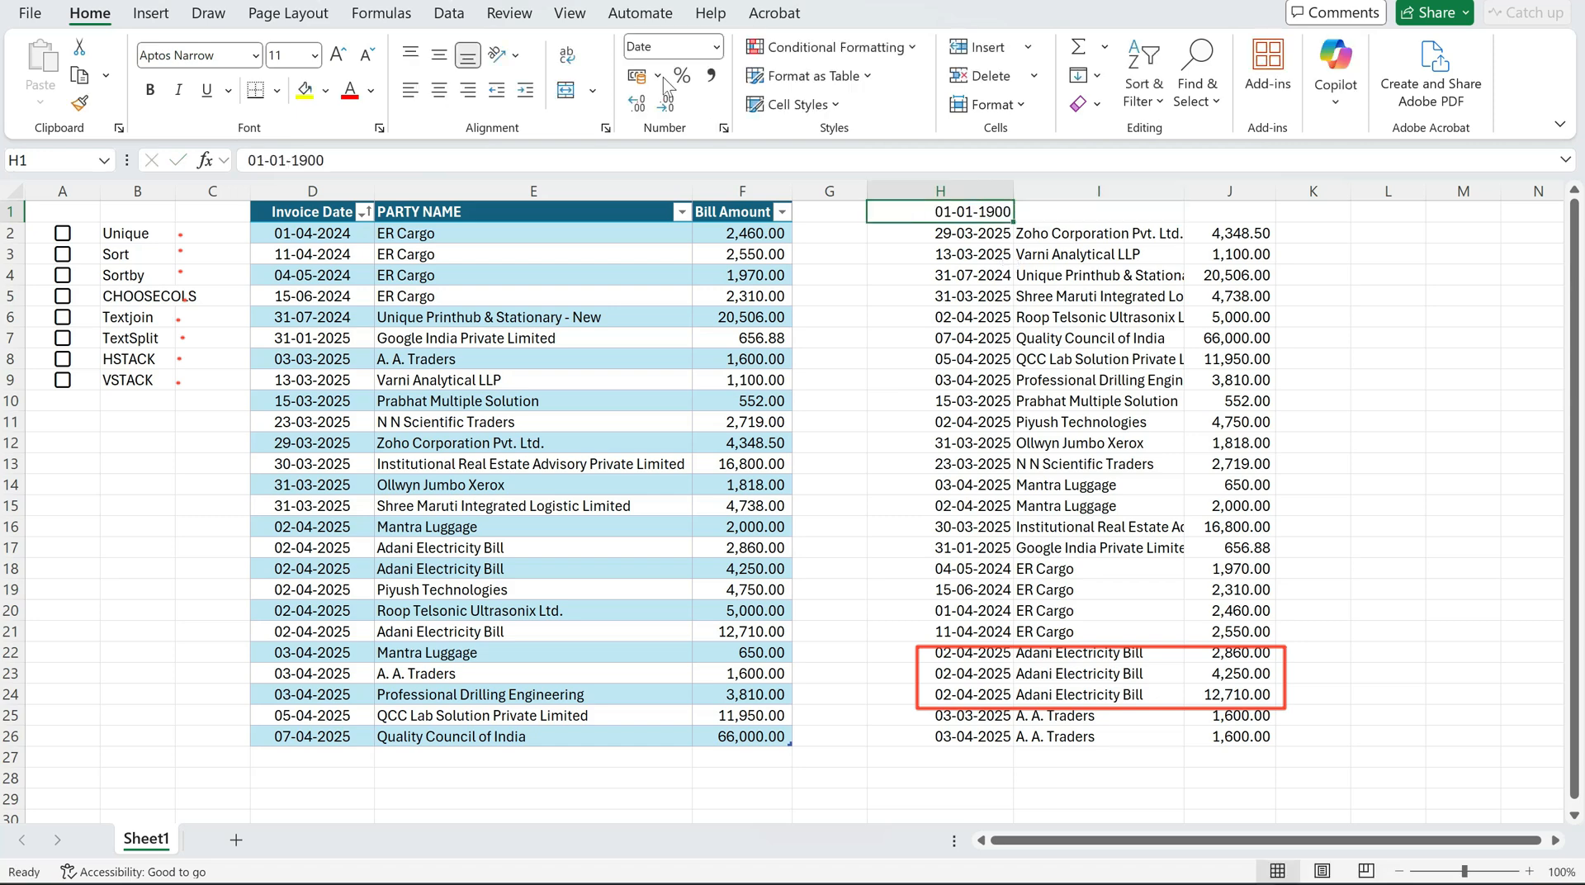
pyautogui.click(715, 49)
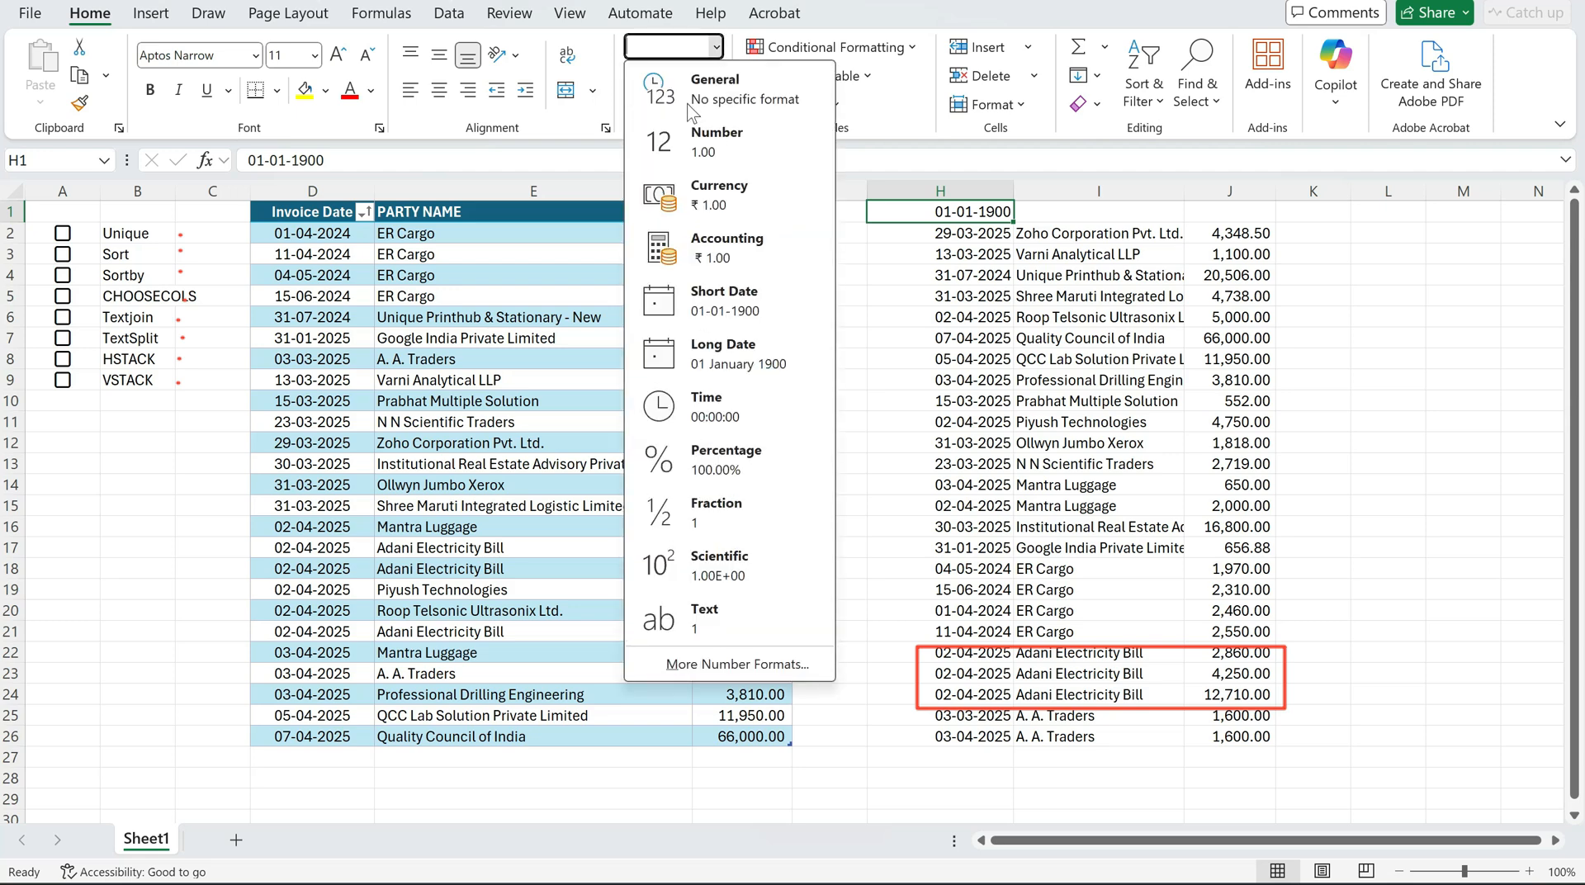
pyautogui.click(690, 112)
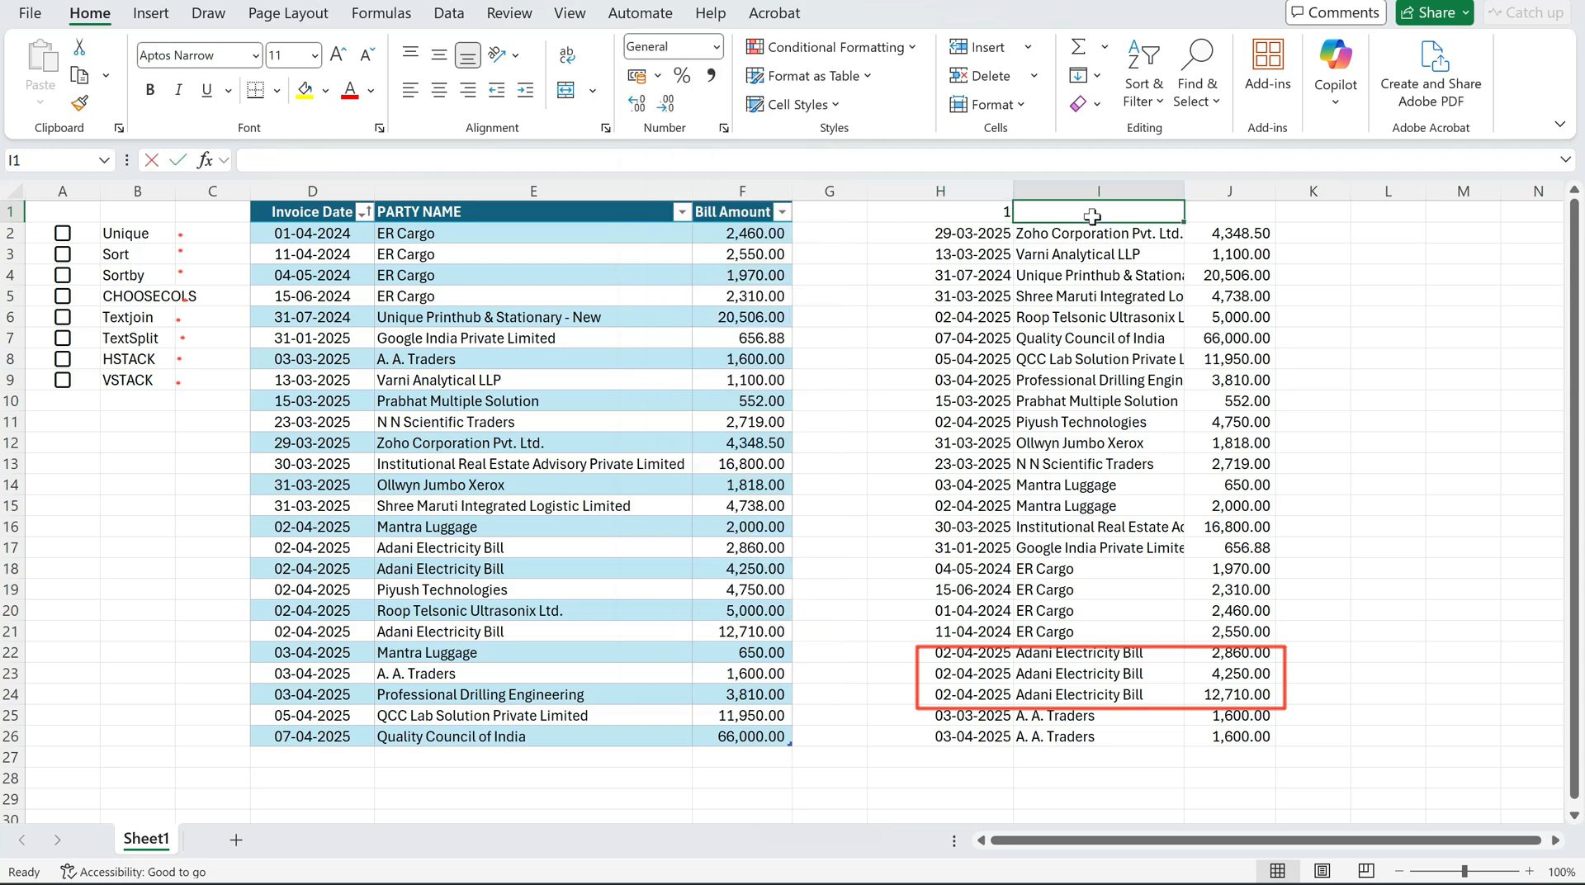
# Number the other two result columns by entering 2 in I1 and 3 in J1
pyautogui.write('2')
pyautogui.press('Tab')
pyautogui.write('3')
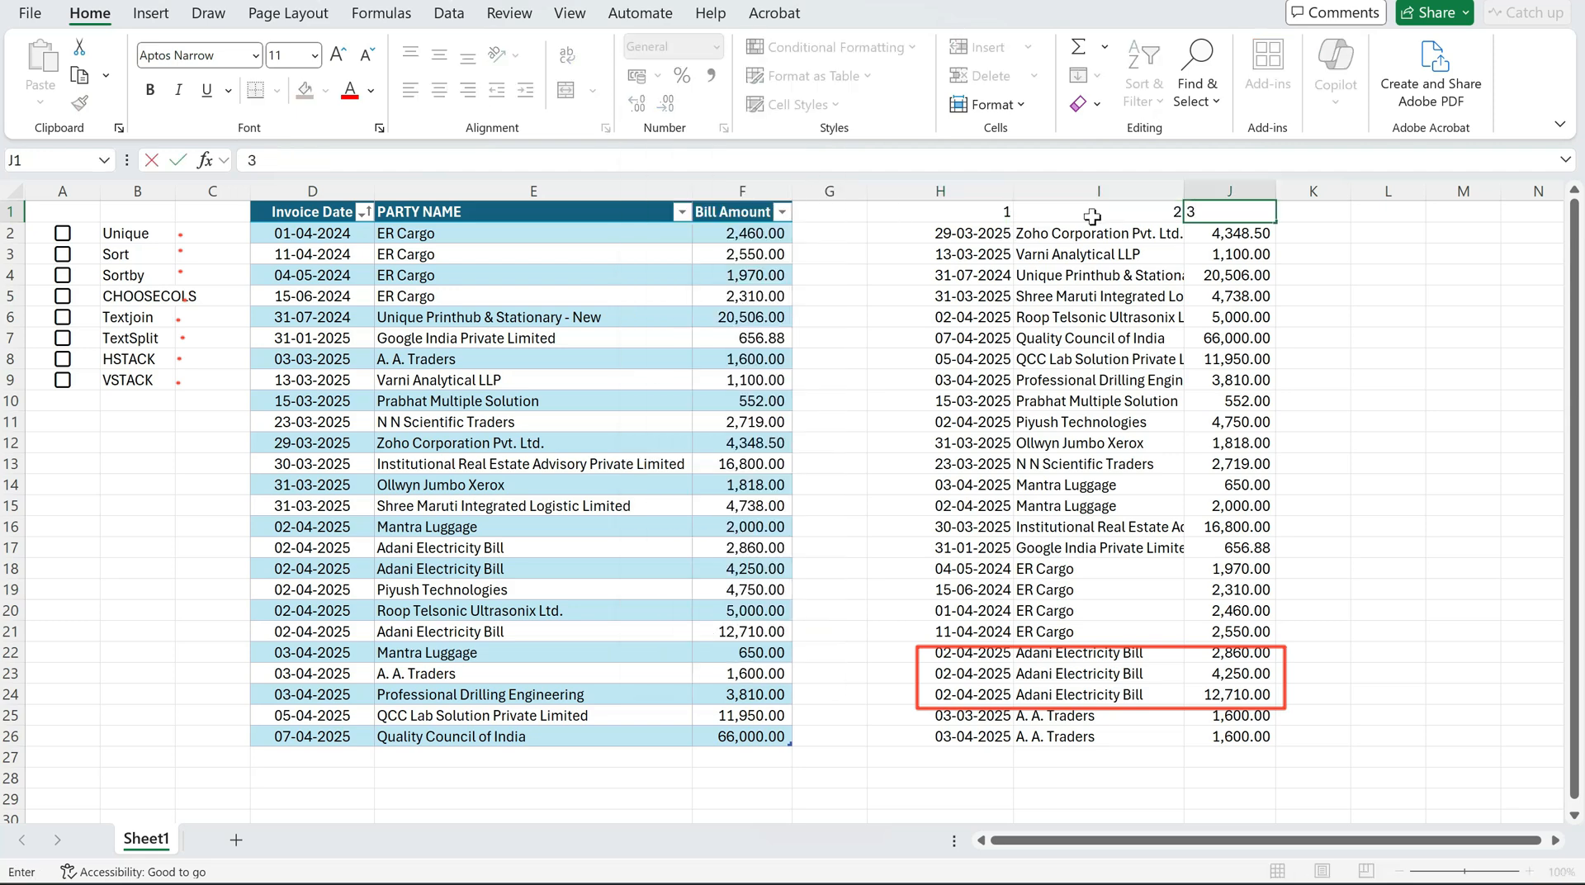
pyautogui.click(1089, 234)
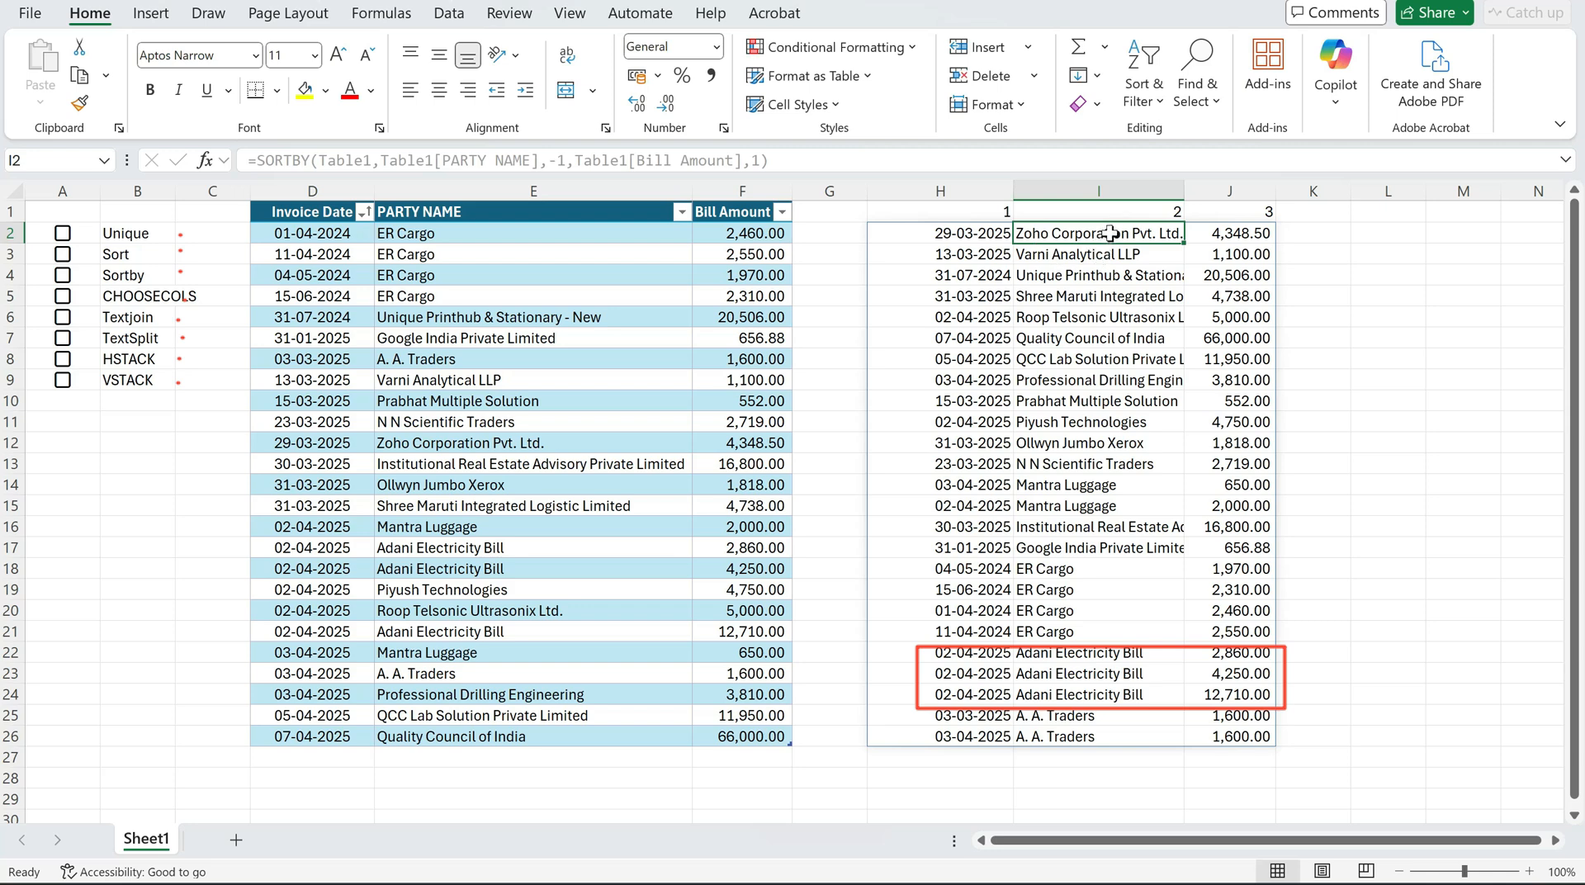
# Wrap the SORTBY formula in H2 in a CHOOSECOLS function, with the sorted table as its array
pyautogui.moveTo(1110, 233); pyautogui.dragTo(1119, 737)
pyautogui.moveTo(1228, 244); pyautogui.dragTo(1231, 737)
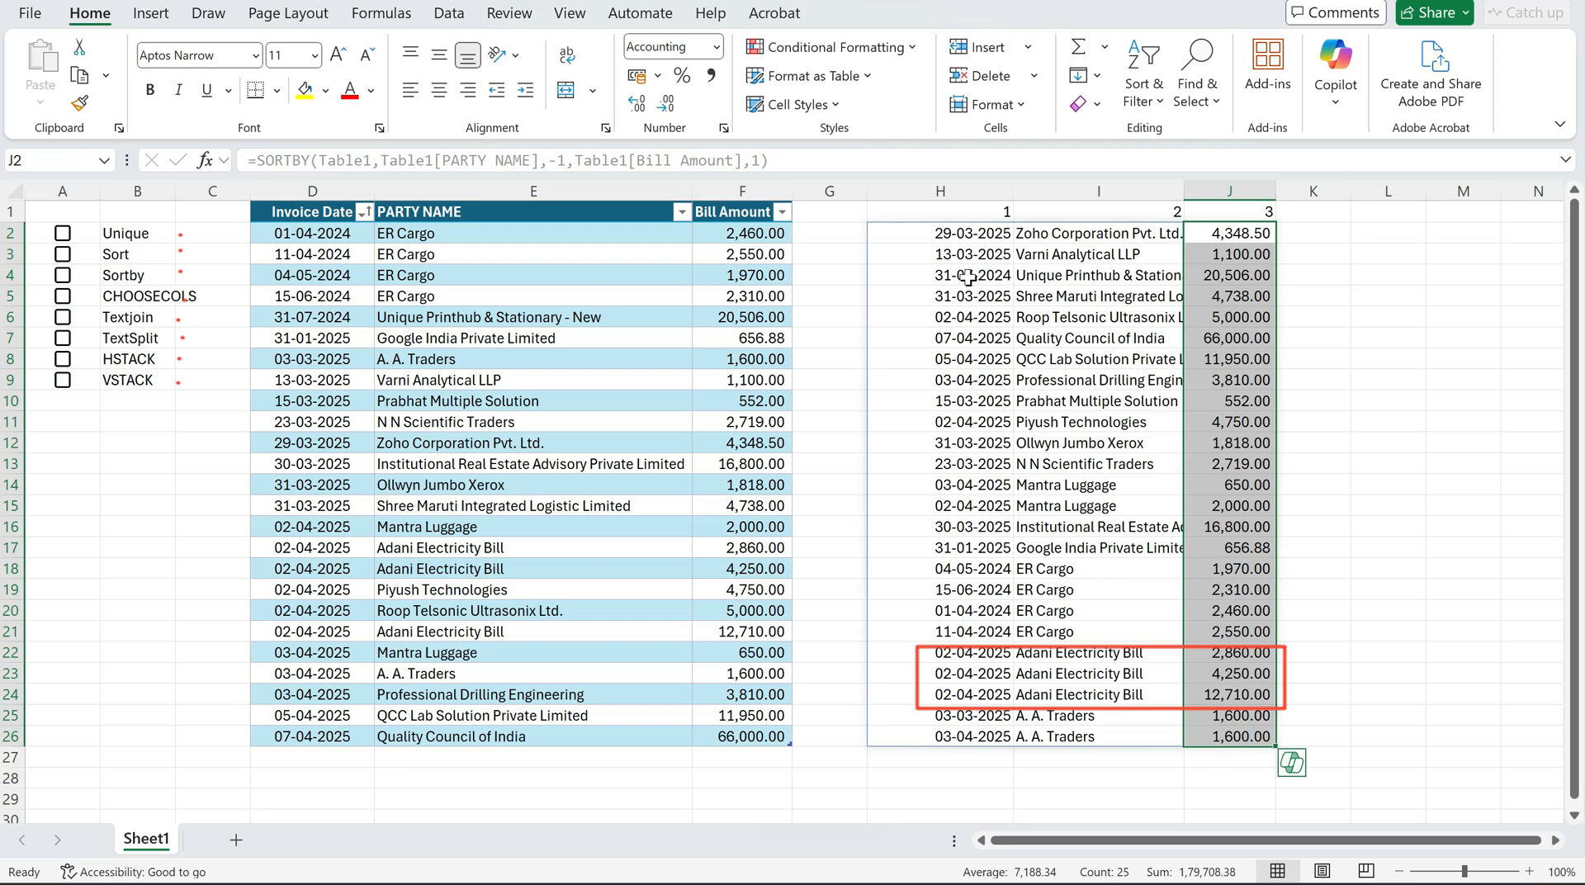
pyautogui.click(945, 232)
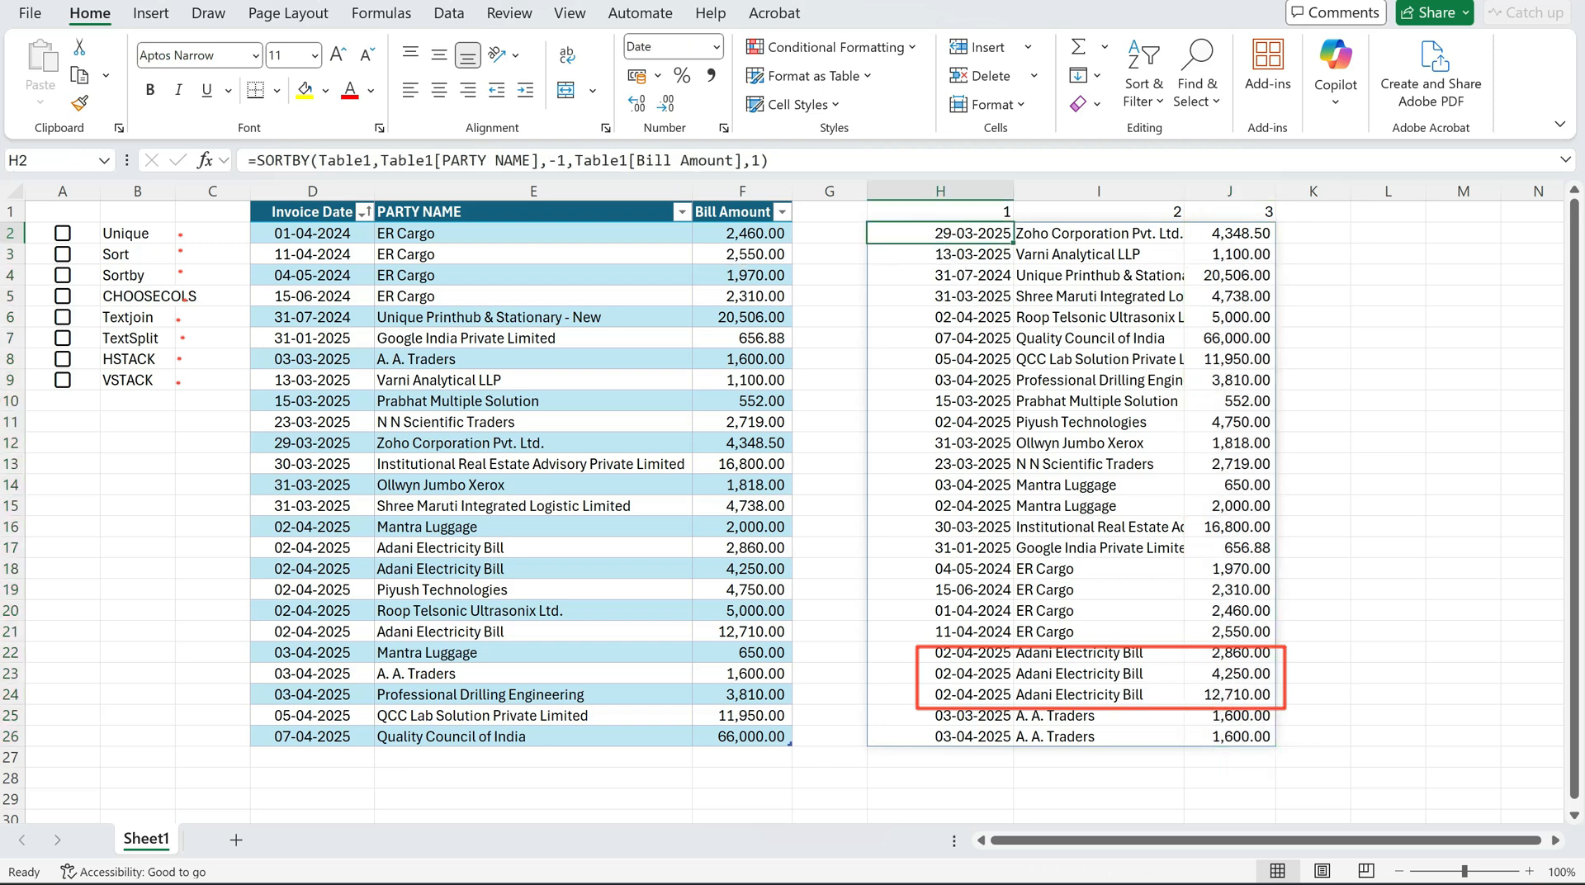
pyautogui.click(267, 162)
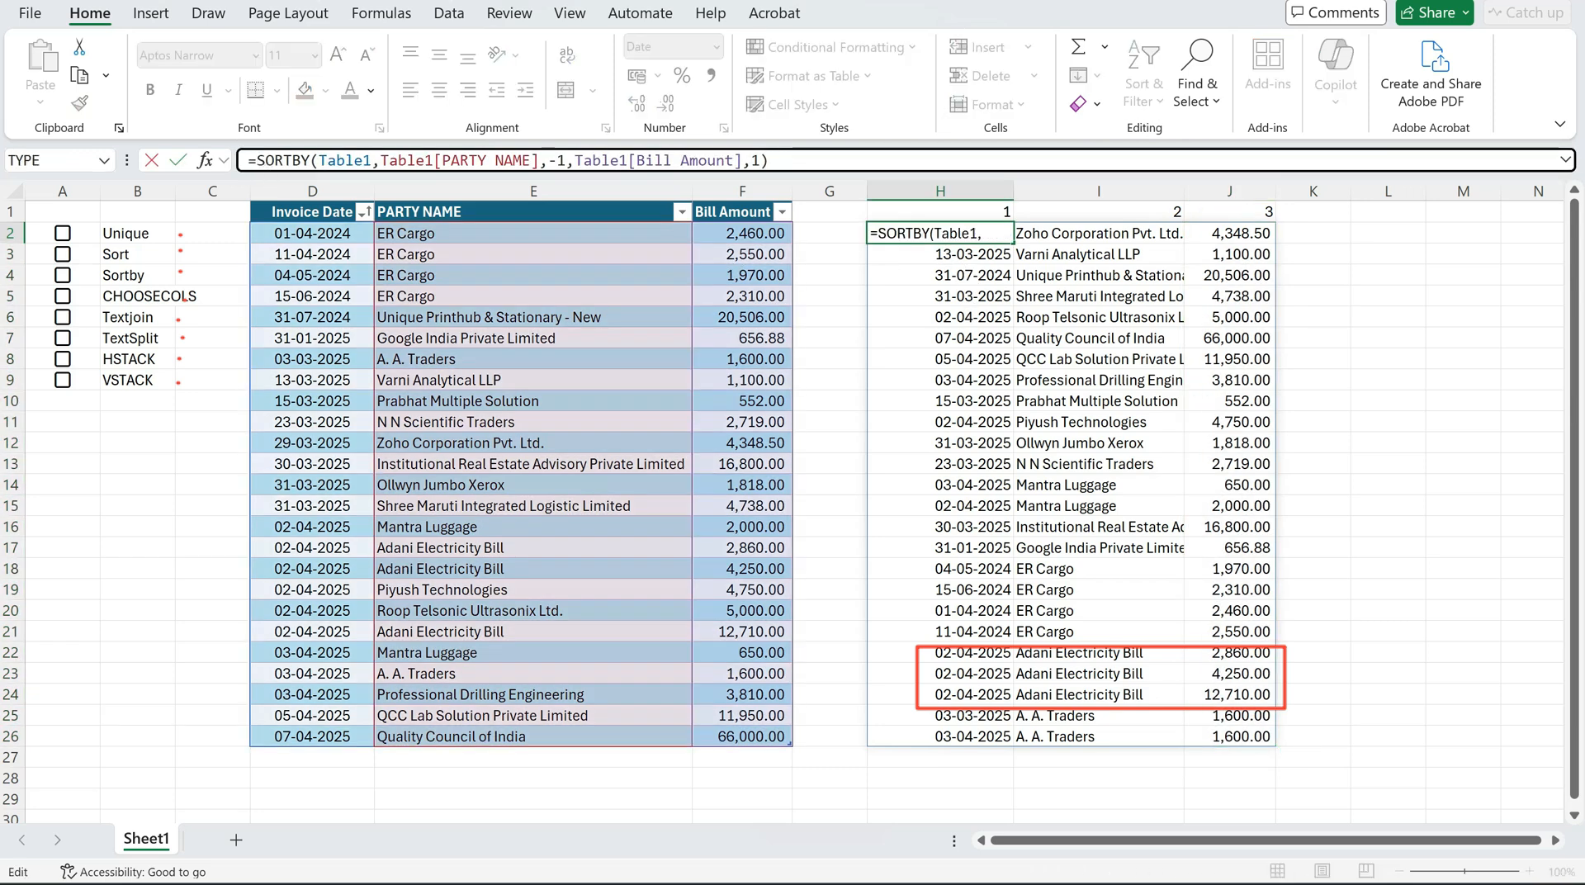
pyautogui.write('cho')
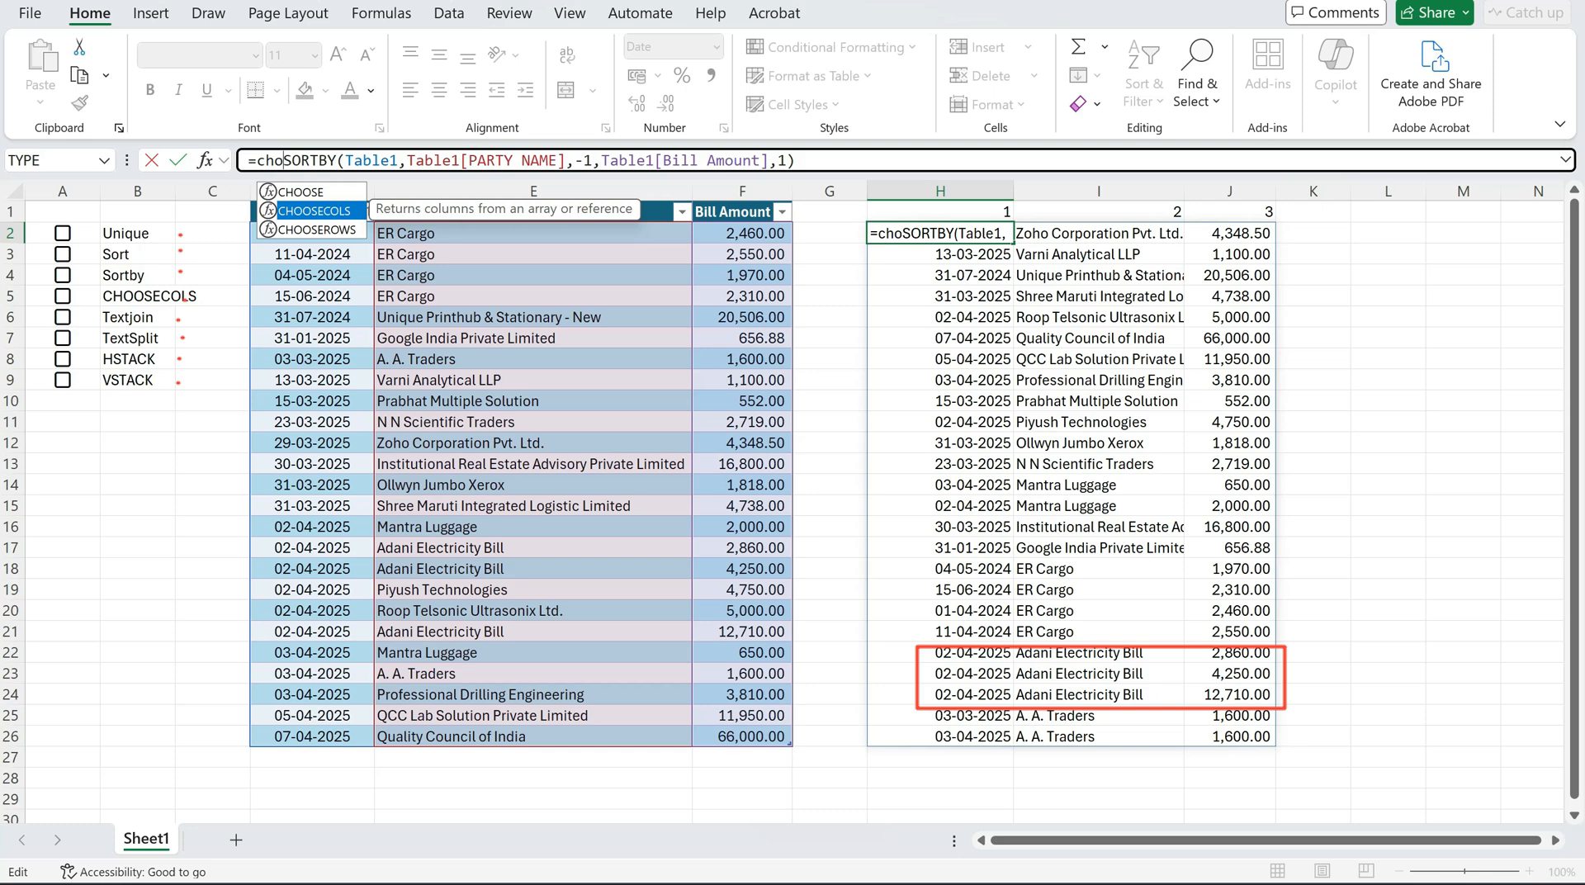
pyautogui.press('Tab')
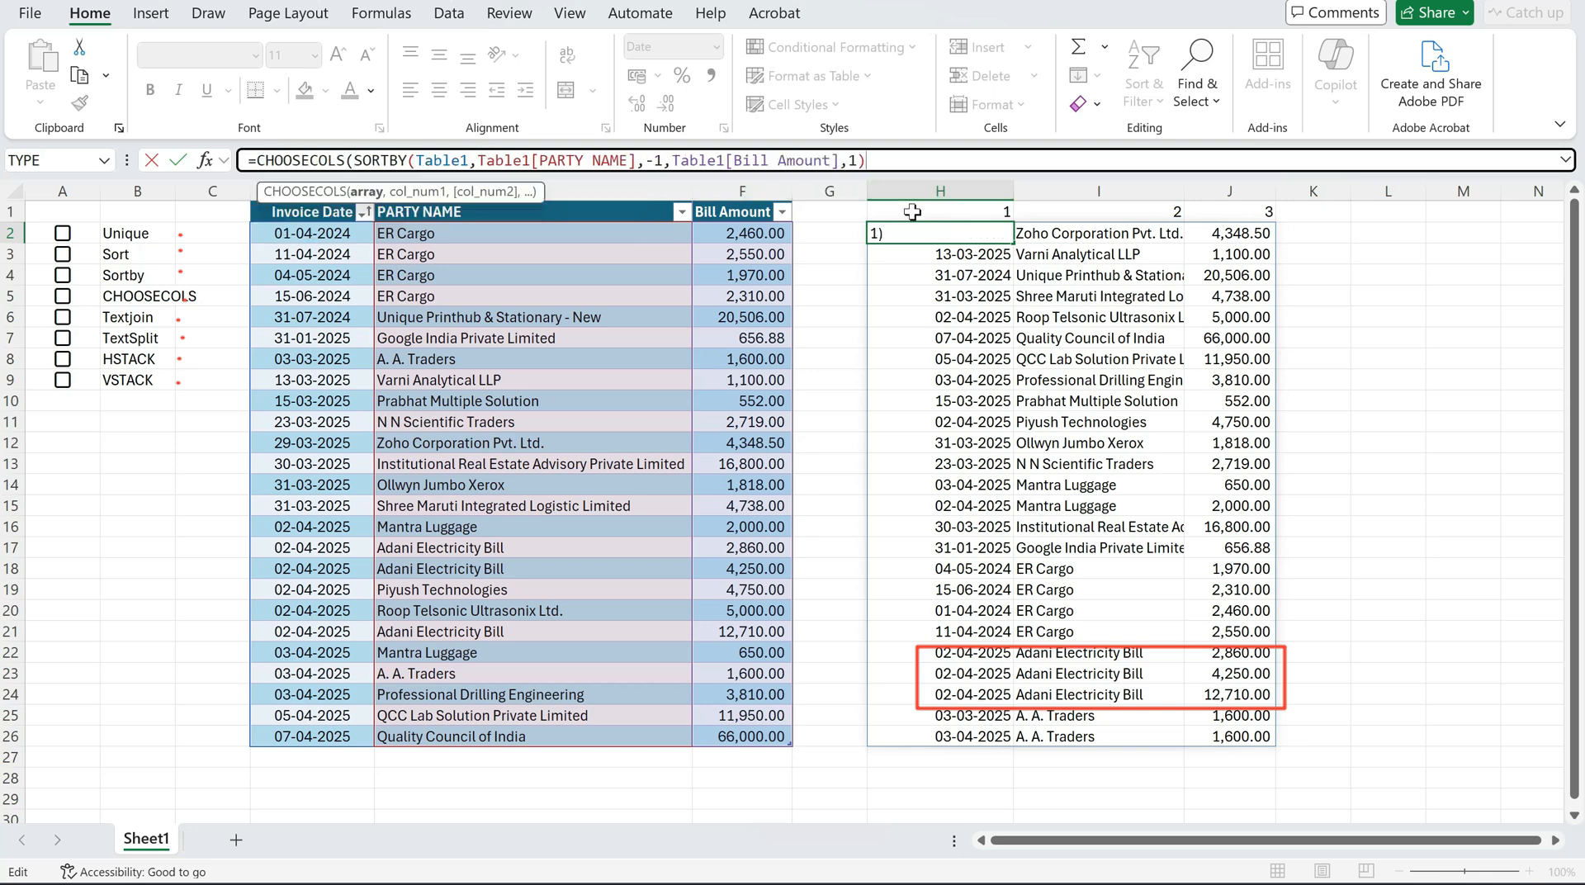
# Have CHOOSECOLS return only columns 2 and 3 of the sorted table and complete the formula
pyautogui.write(',')
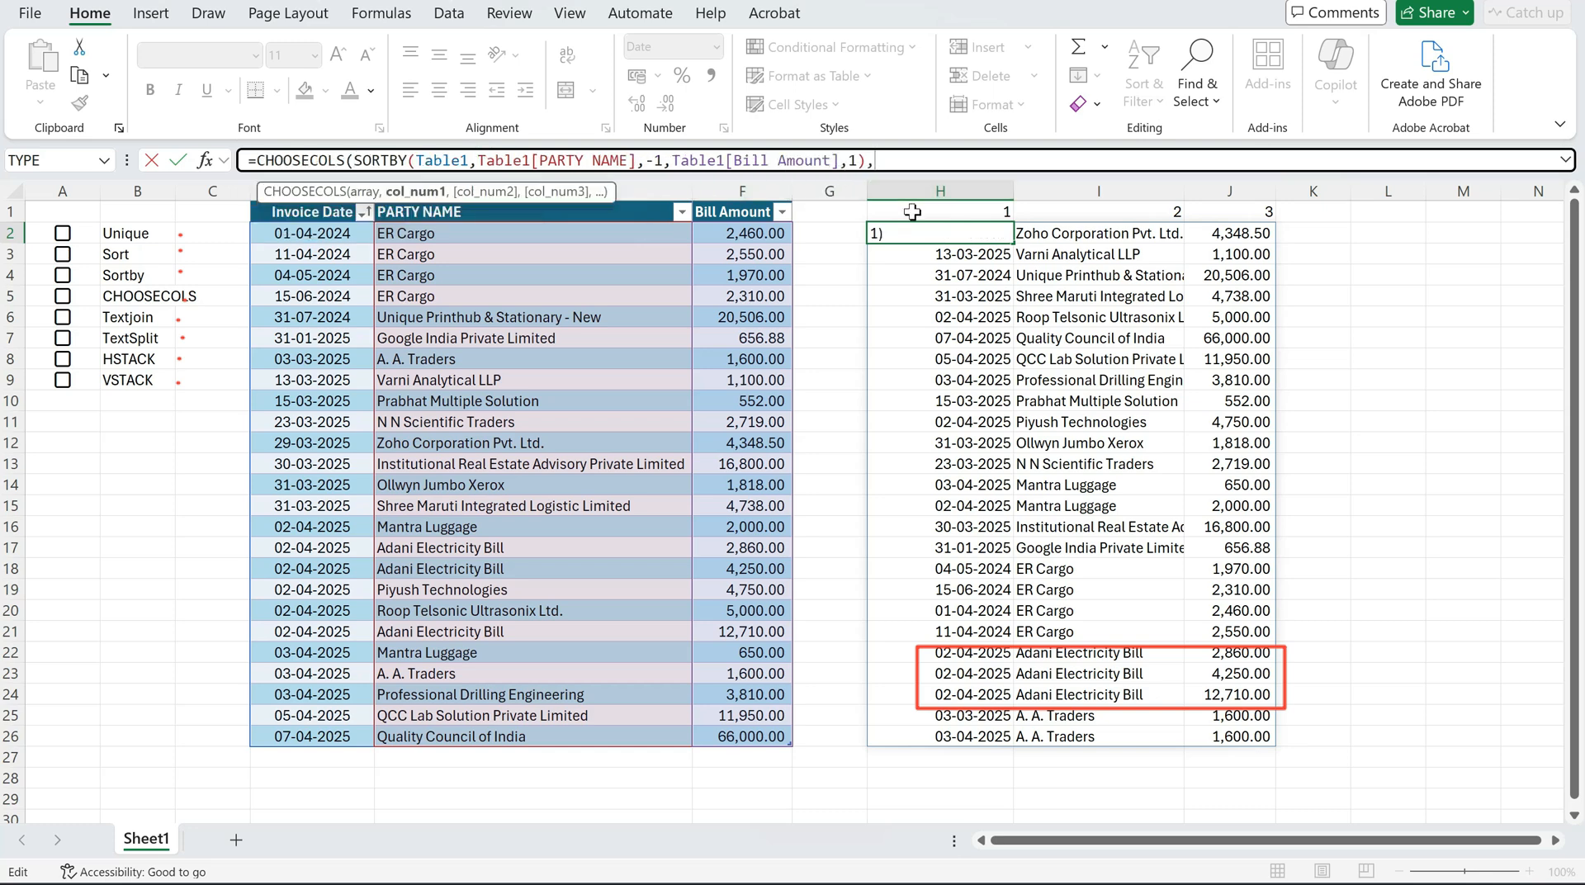
pyautogui.write('2,')
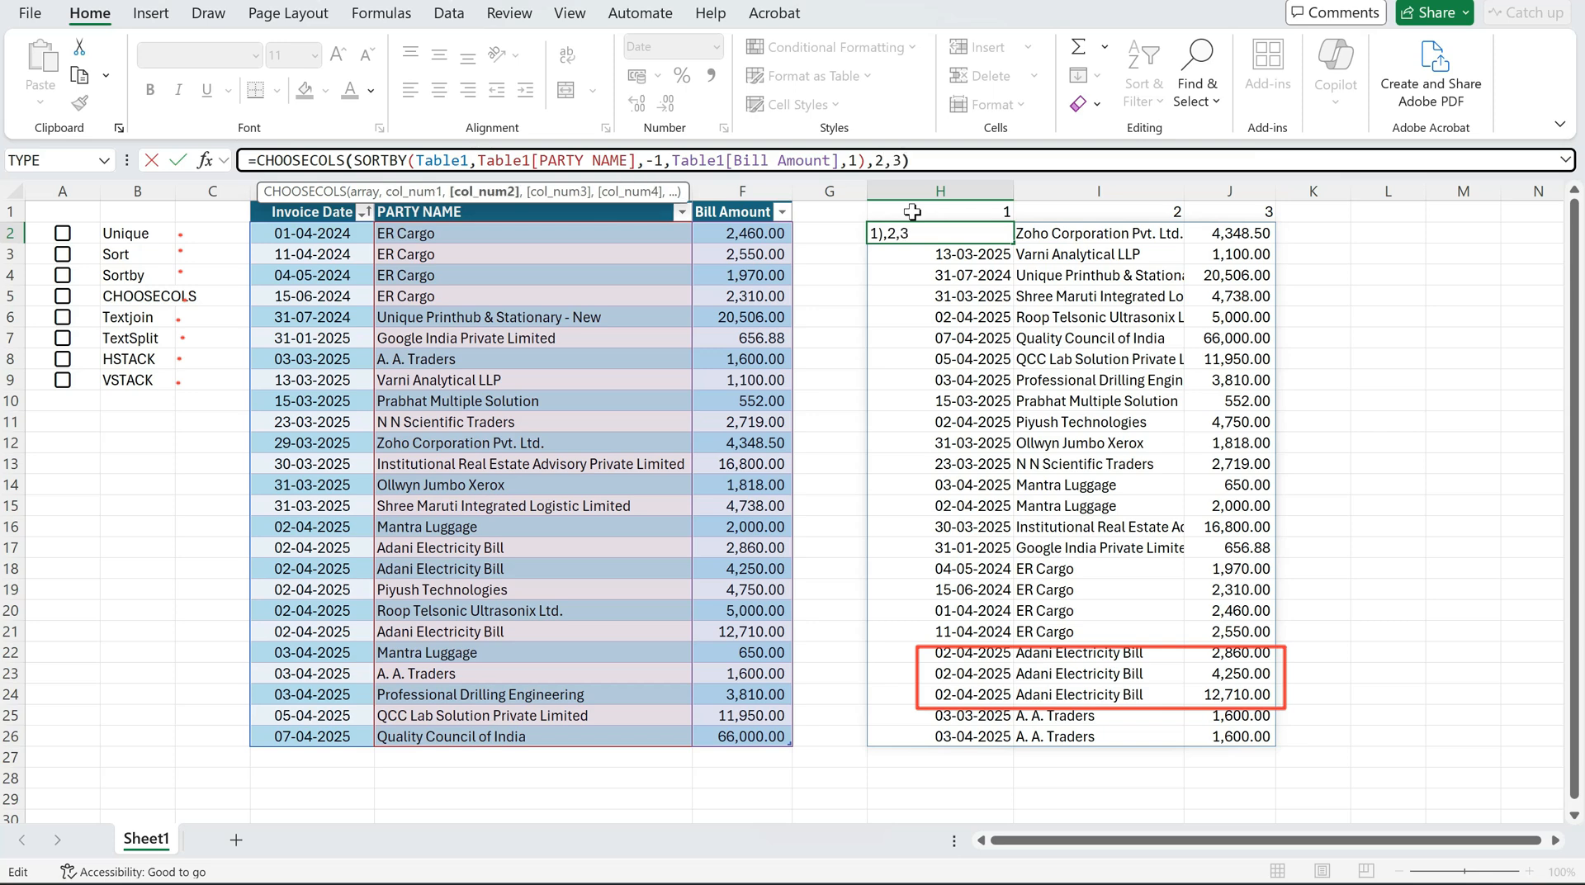
pyautogui.write('3)')
pyautogui.press('Return')
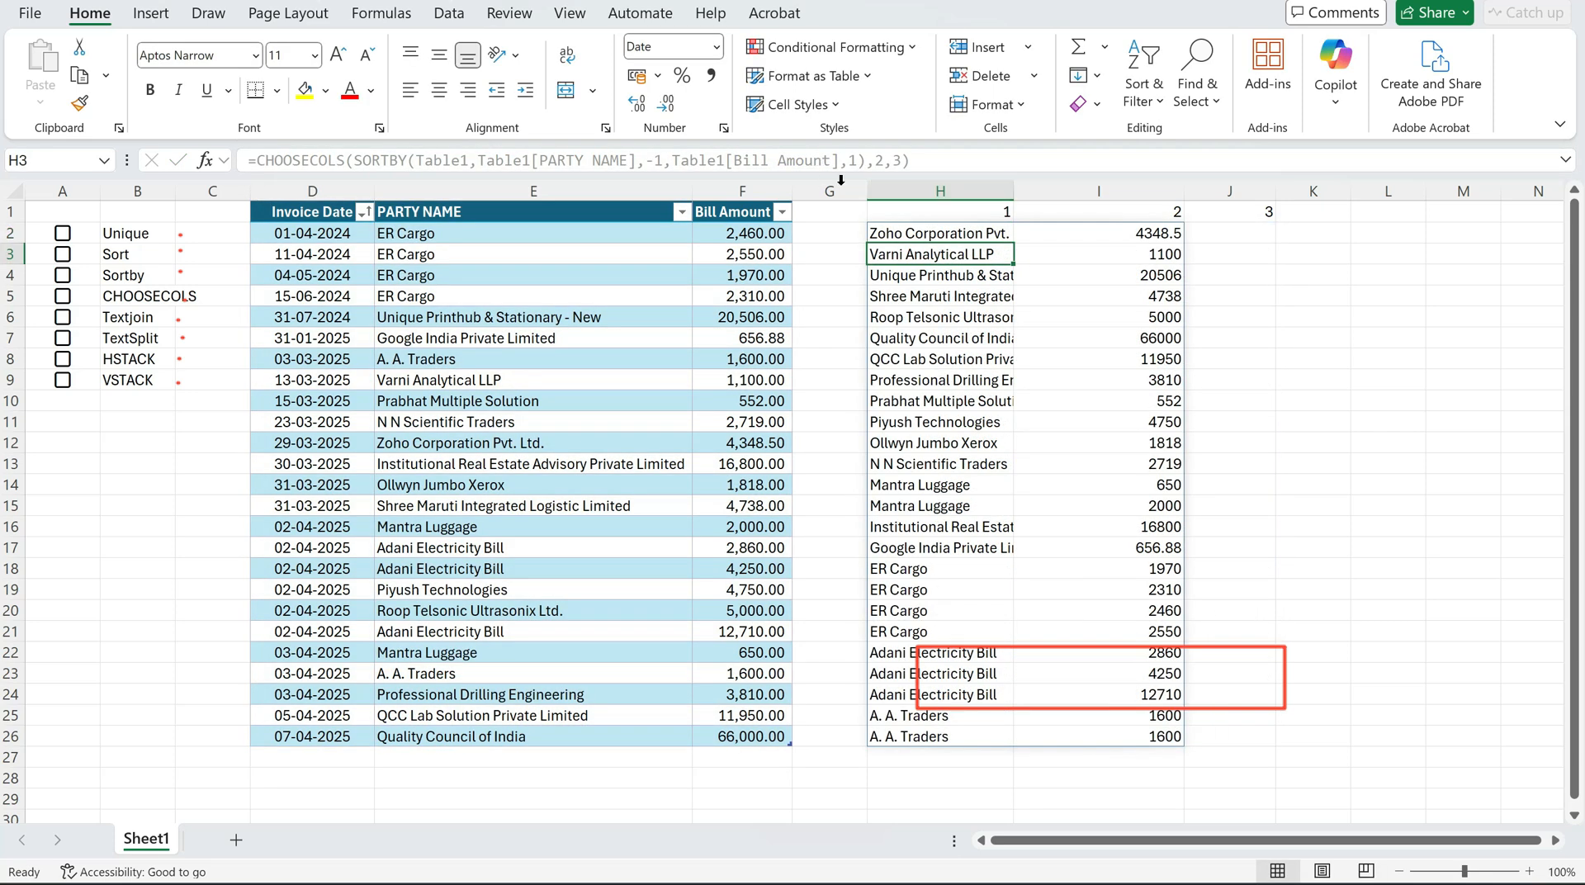
pyautogui.click(938, 236)
pyautogui.click(1006, 704)
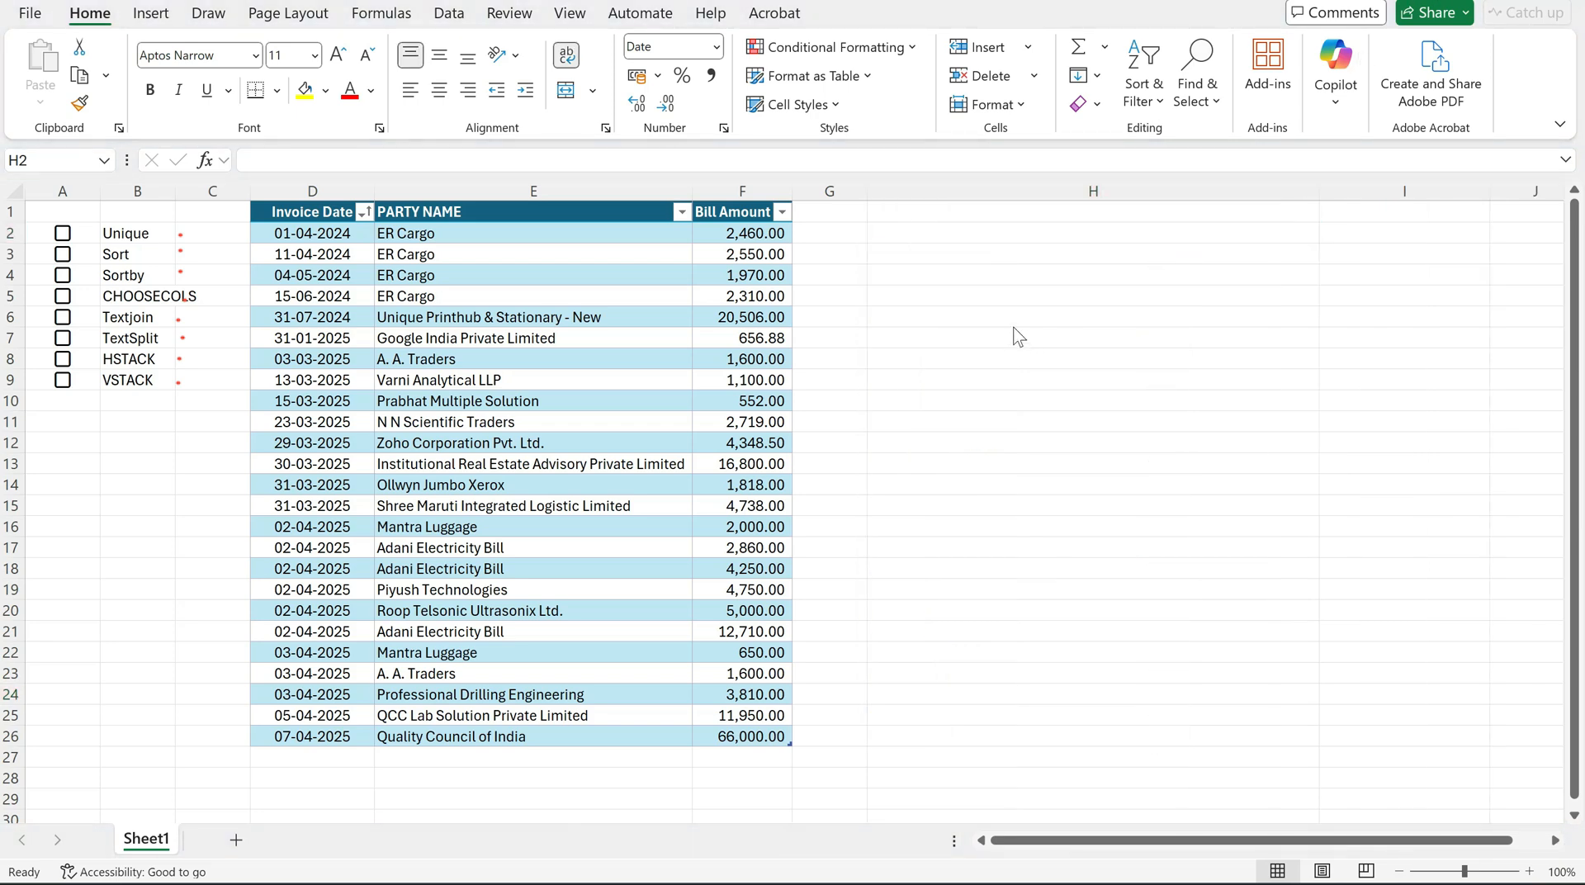
# Start a TEXTJOIN formula in the empty cell H2
pyautogui.click(941, 237)
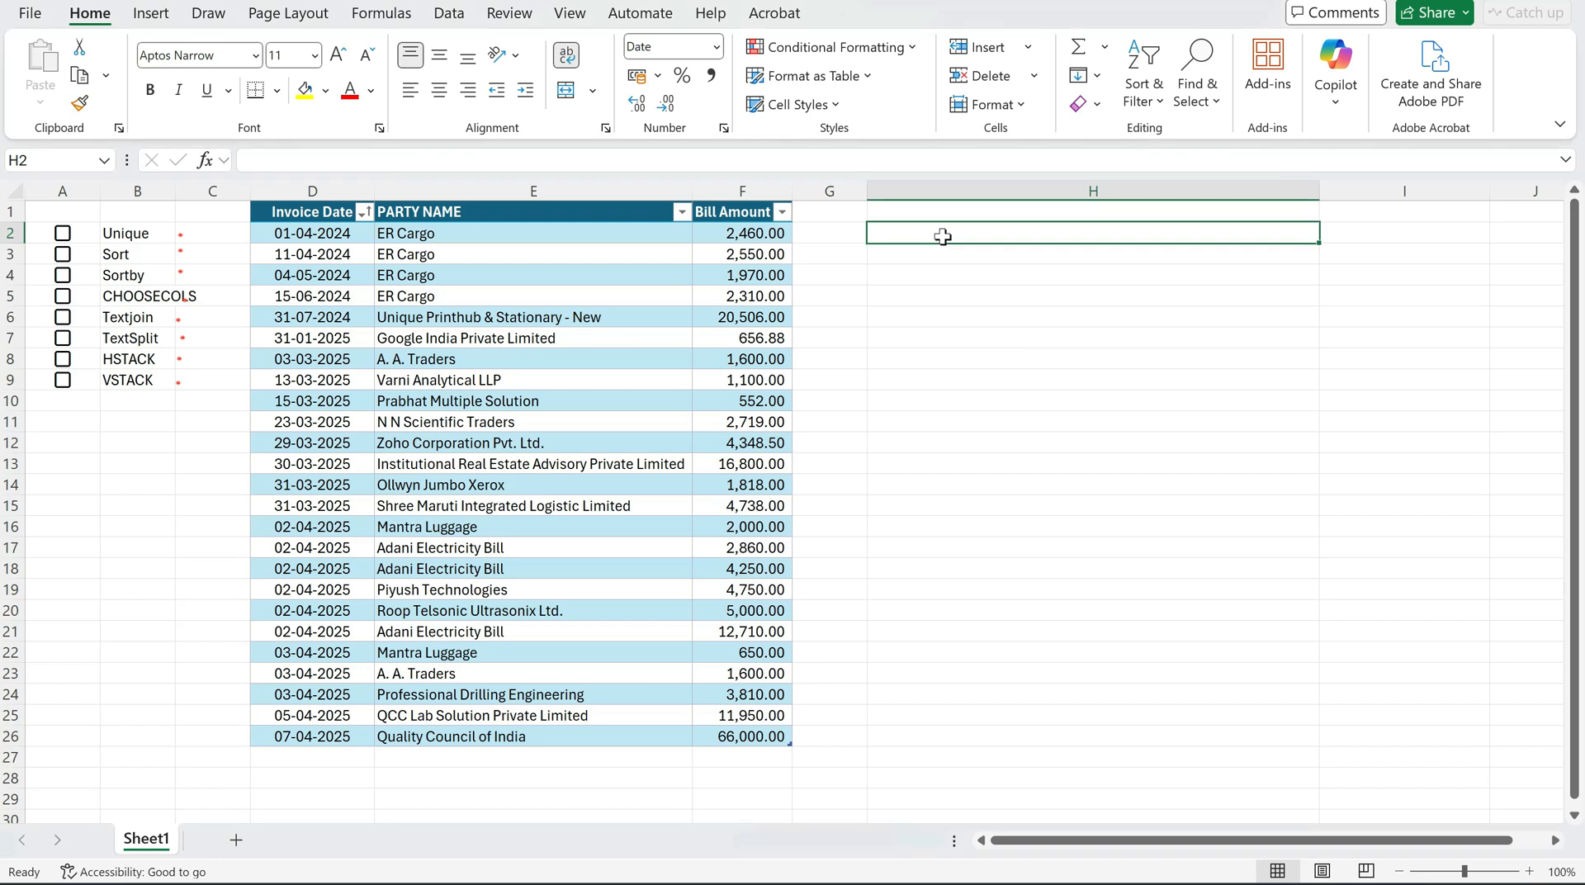
pyautogui.write('=te')
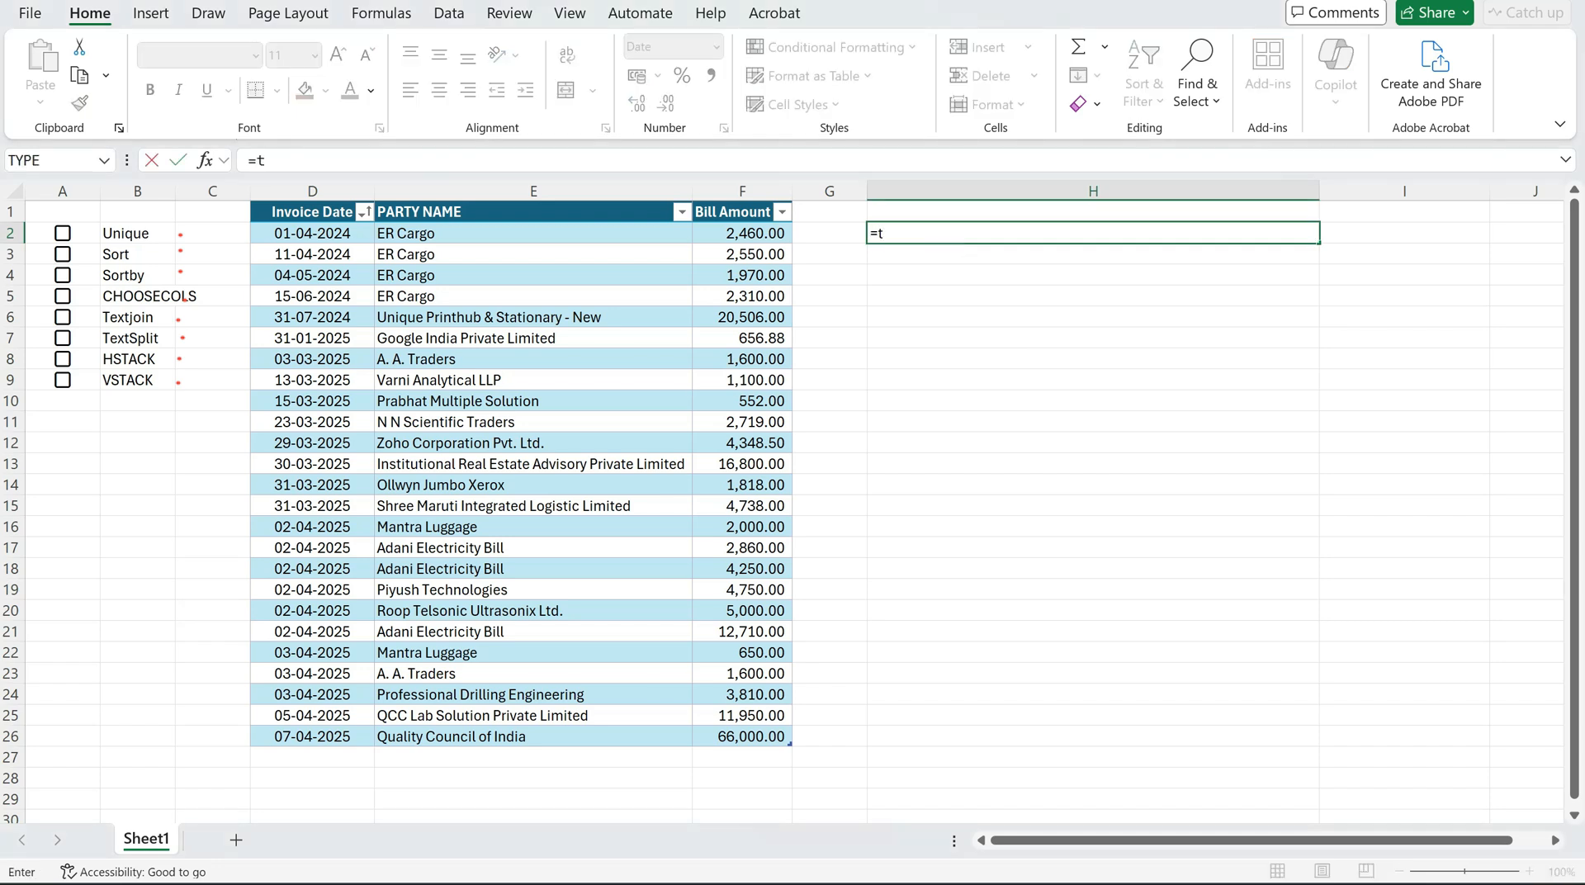
pyautogui.press('Down')
pyautogui.press('Down')
pyautogui.press('Down')
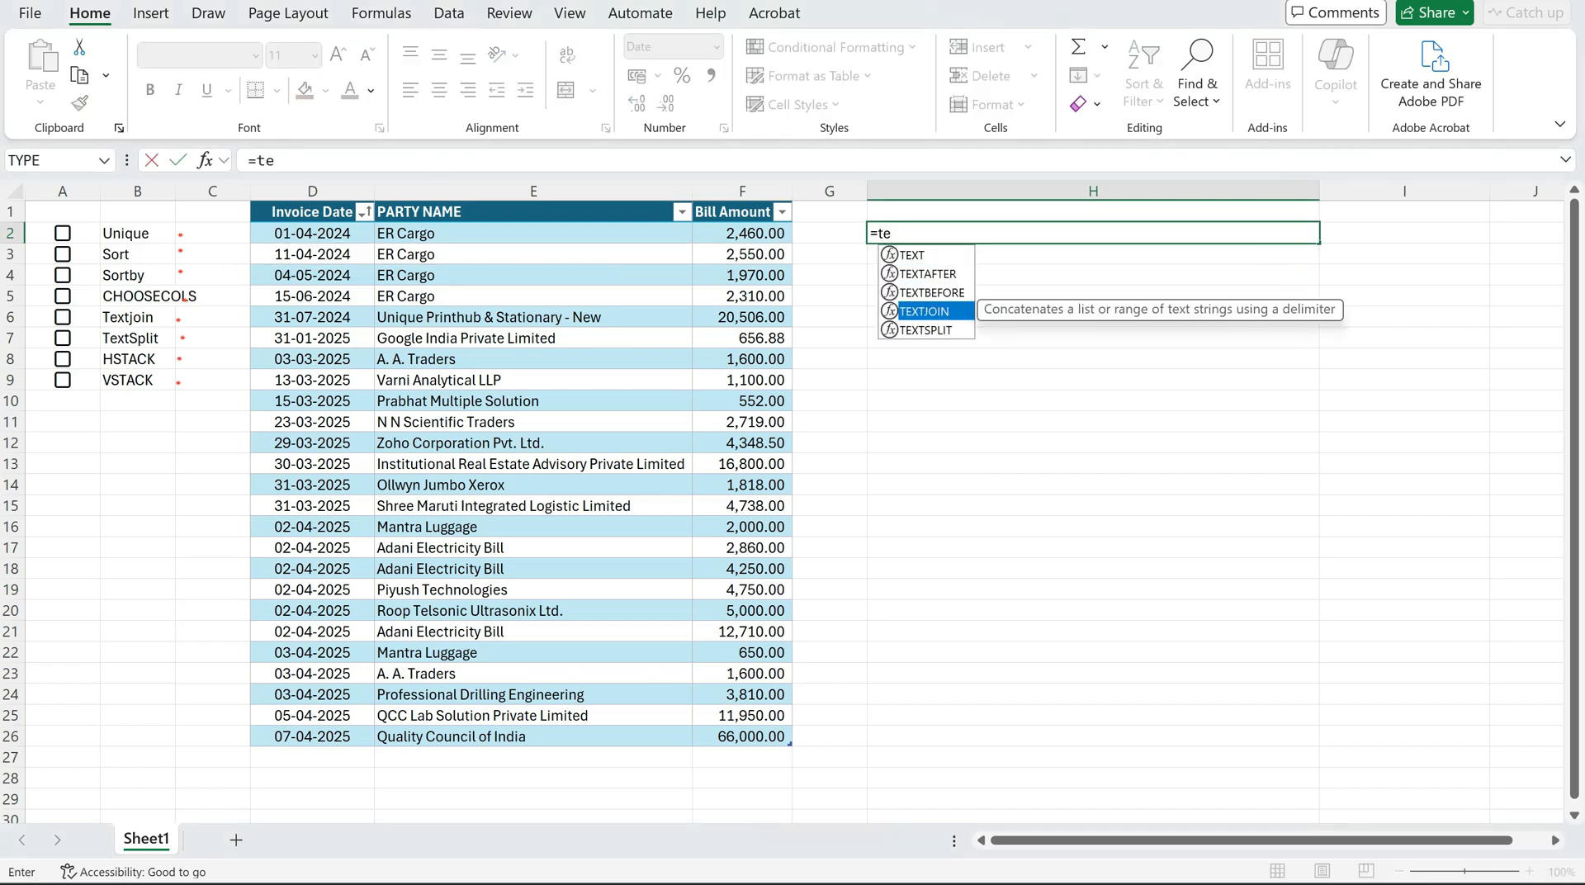
pyautogui.press('Tab')
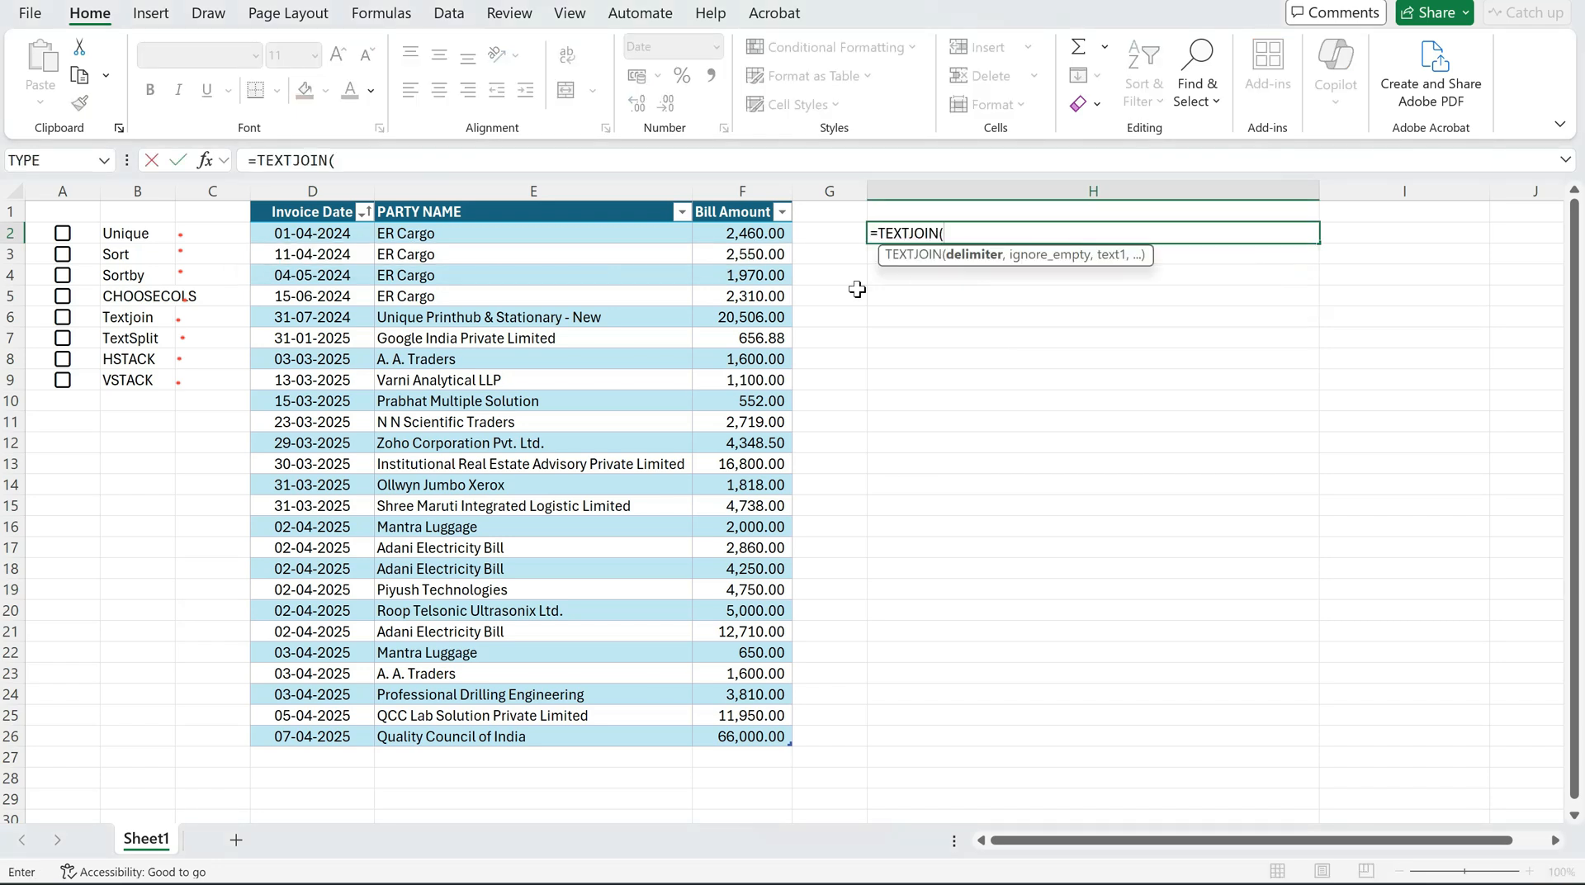
pyautogui.click(624, 317)
pyautogui.hotkey('ctrl', 'space')
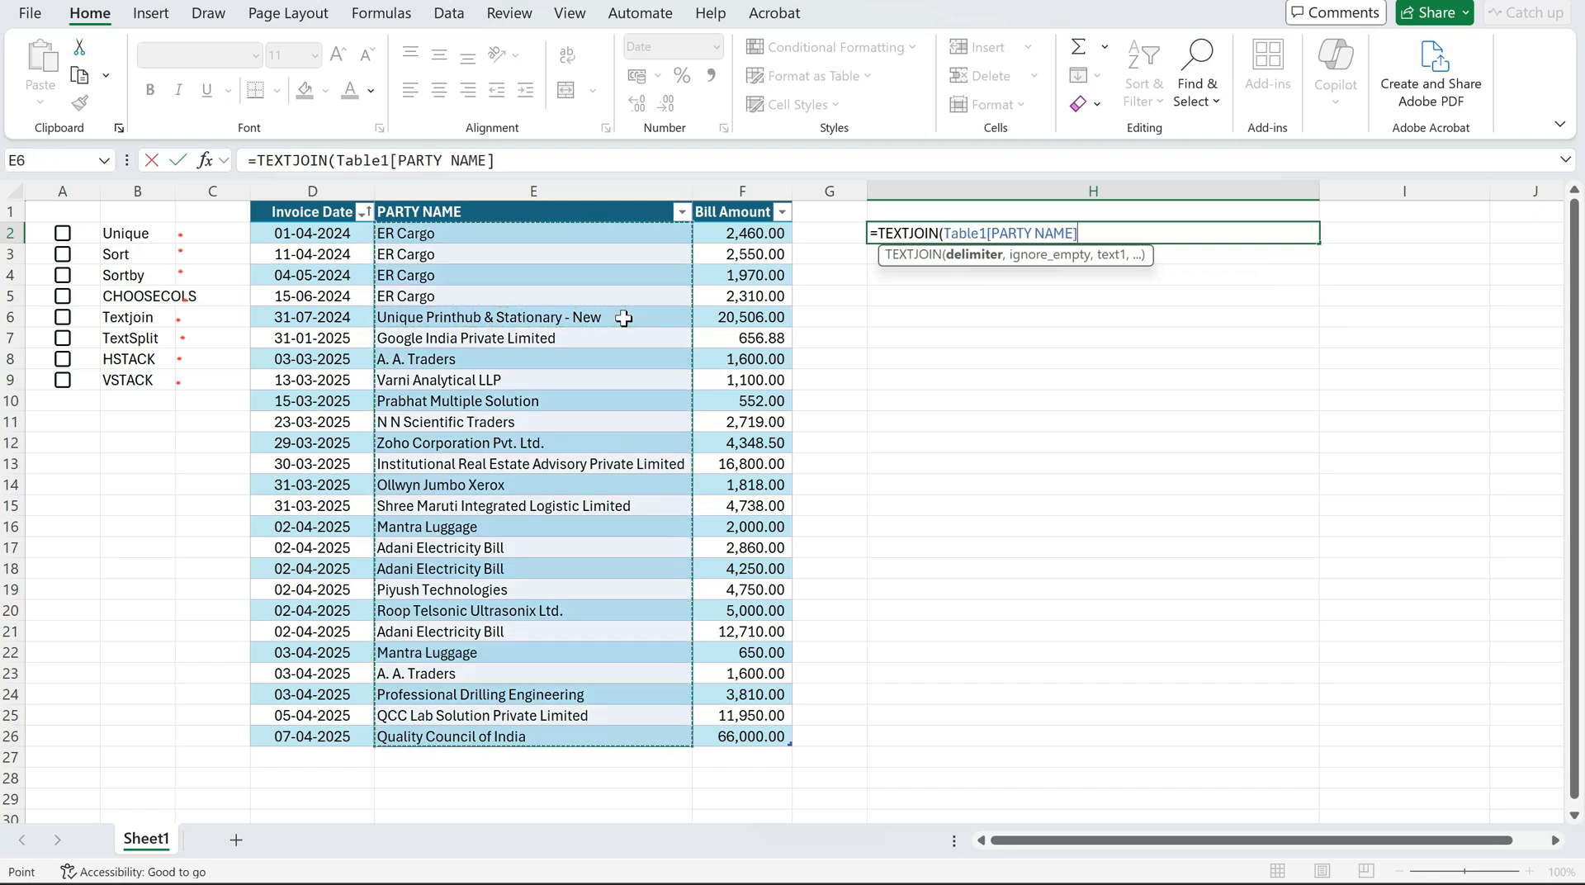
pyautogui.moveTo(1078, 234); pyautogui.dragTo(944, 234)
pyautogui.press('BackSpace')
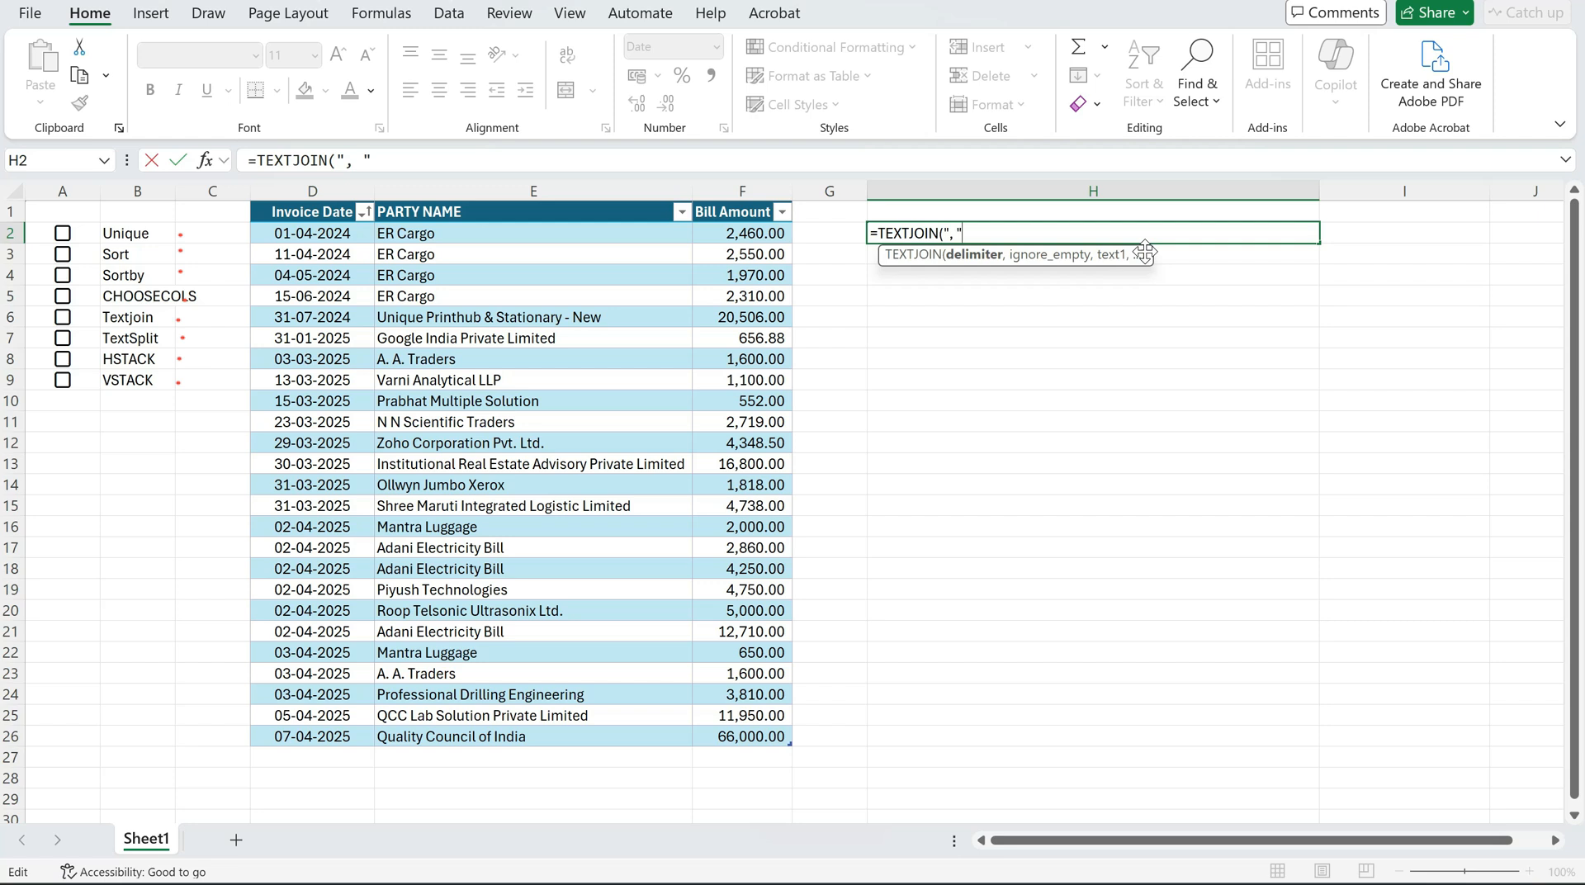
# Complete the TEXTJOIN formula in H2 with ", " as delimiter, TRUE to ignore empty cells and Table1[PARTY NAME] as the text
pyautogui.write(',')
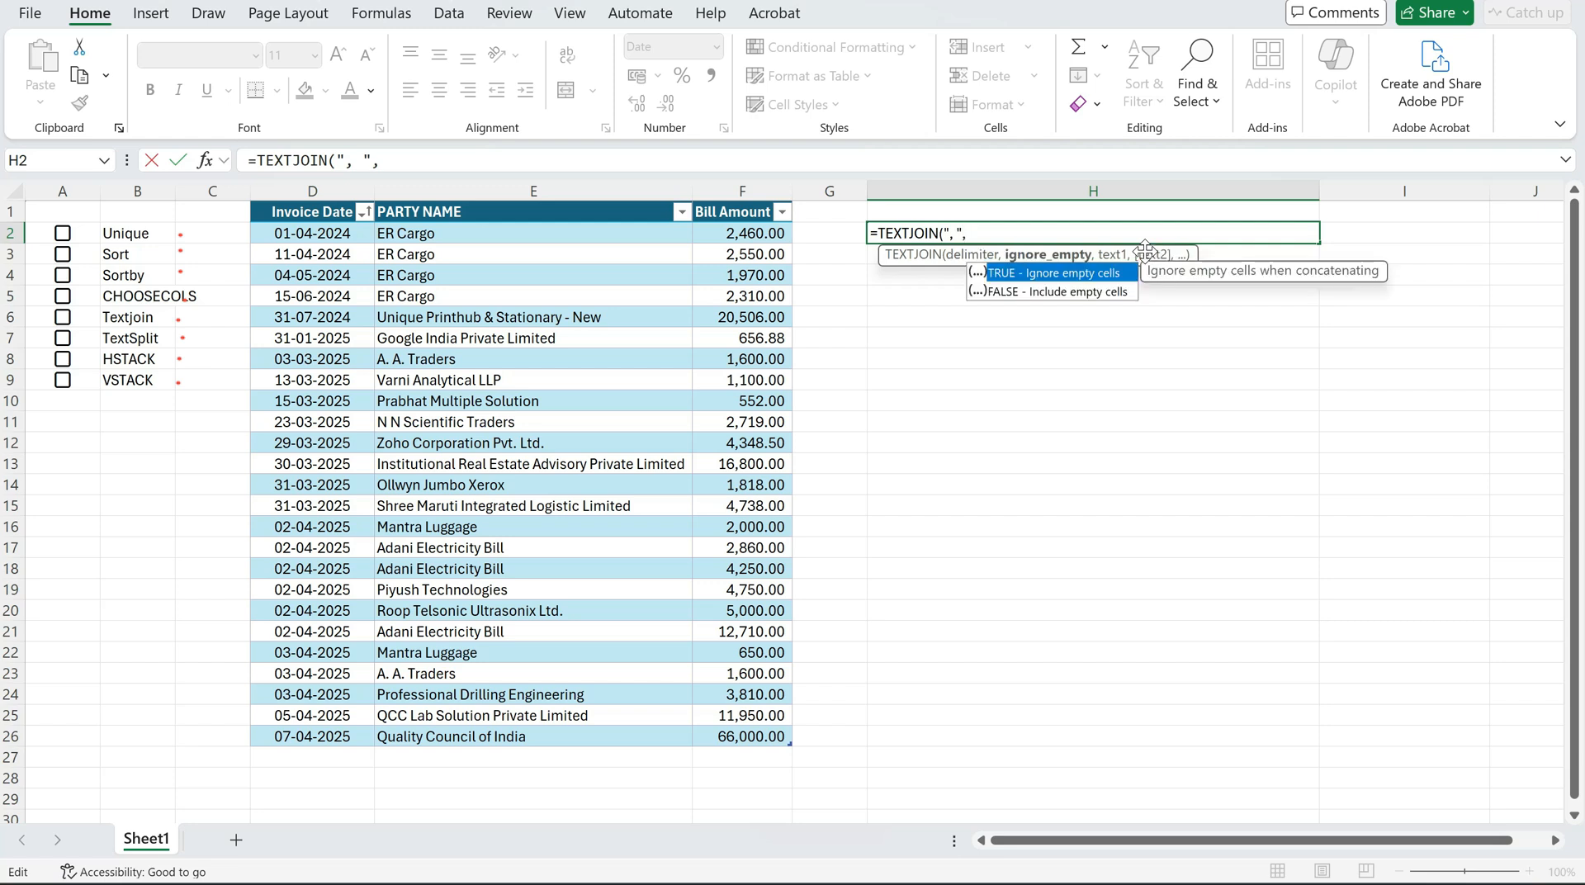
pyautogui.press('Tab')
pyautogui.write(',')
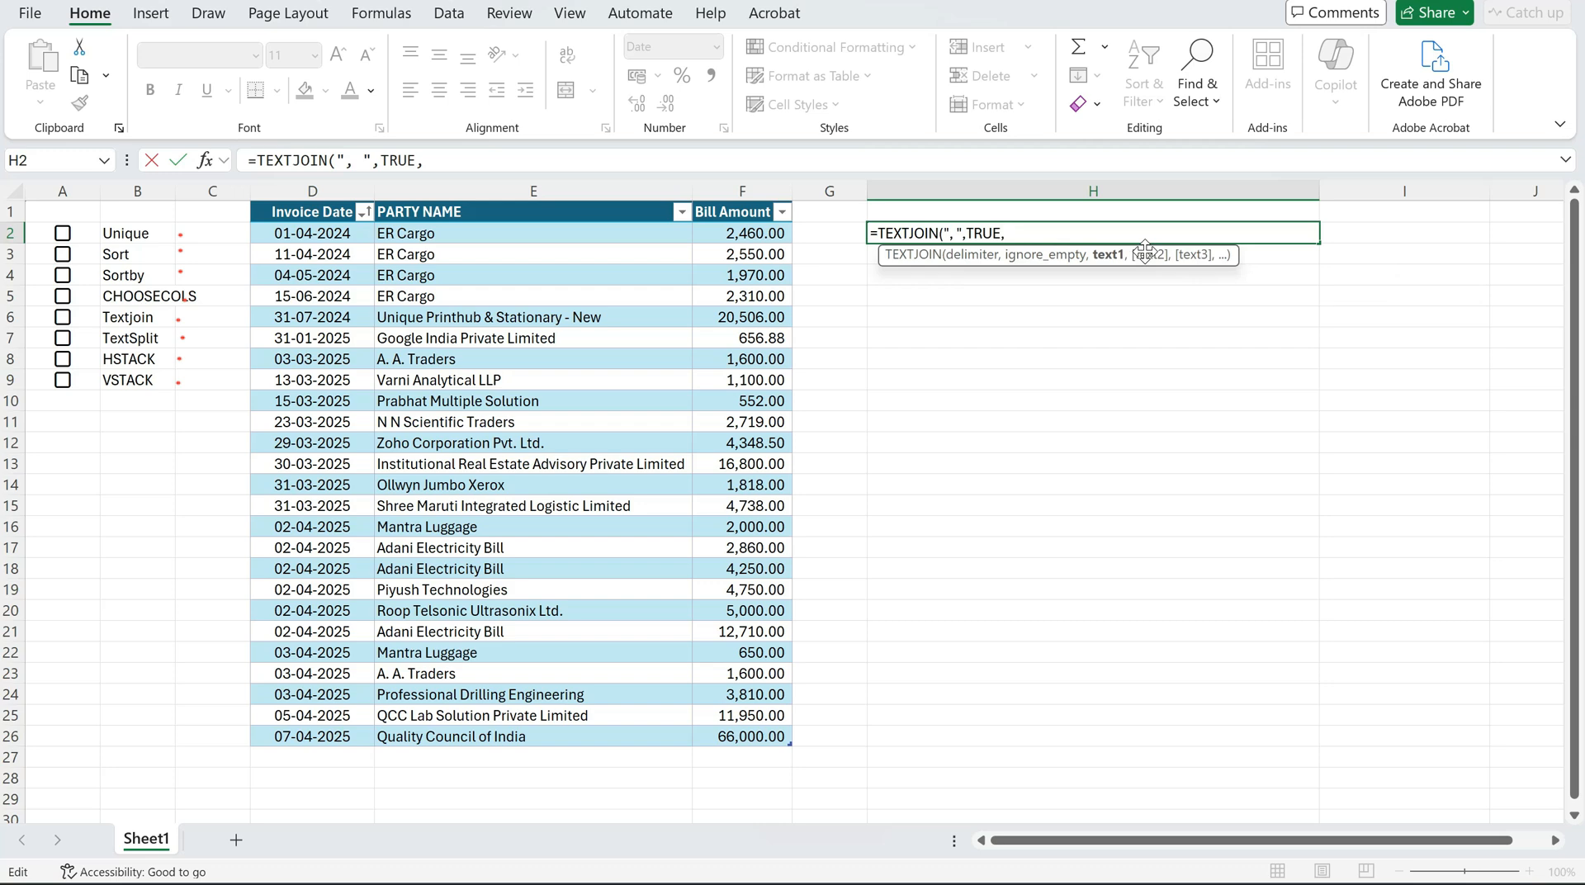
pyautogui.click(602, 241)
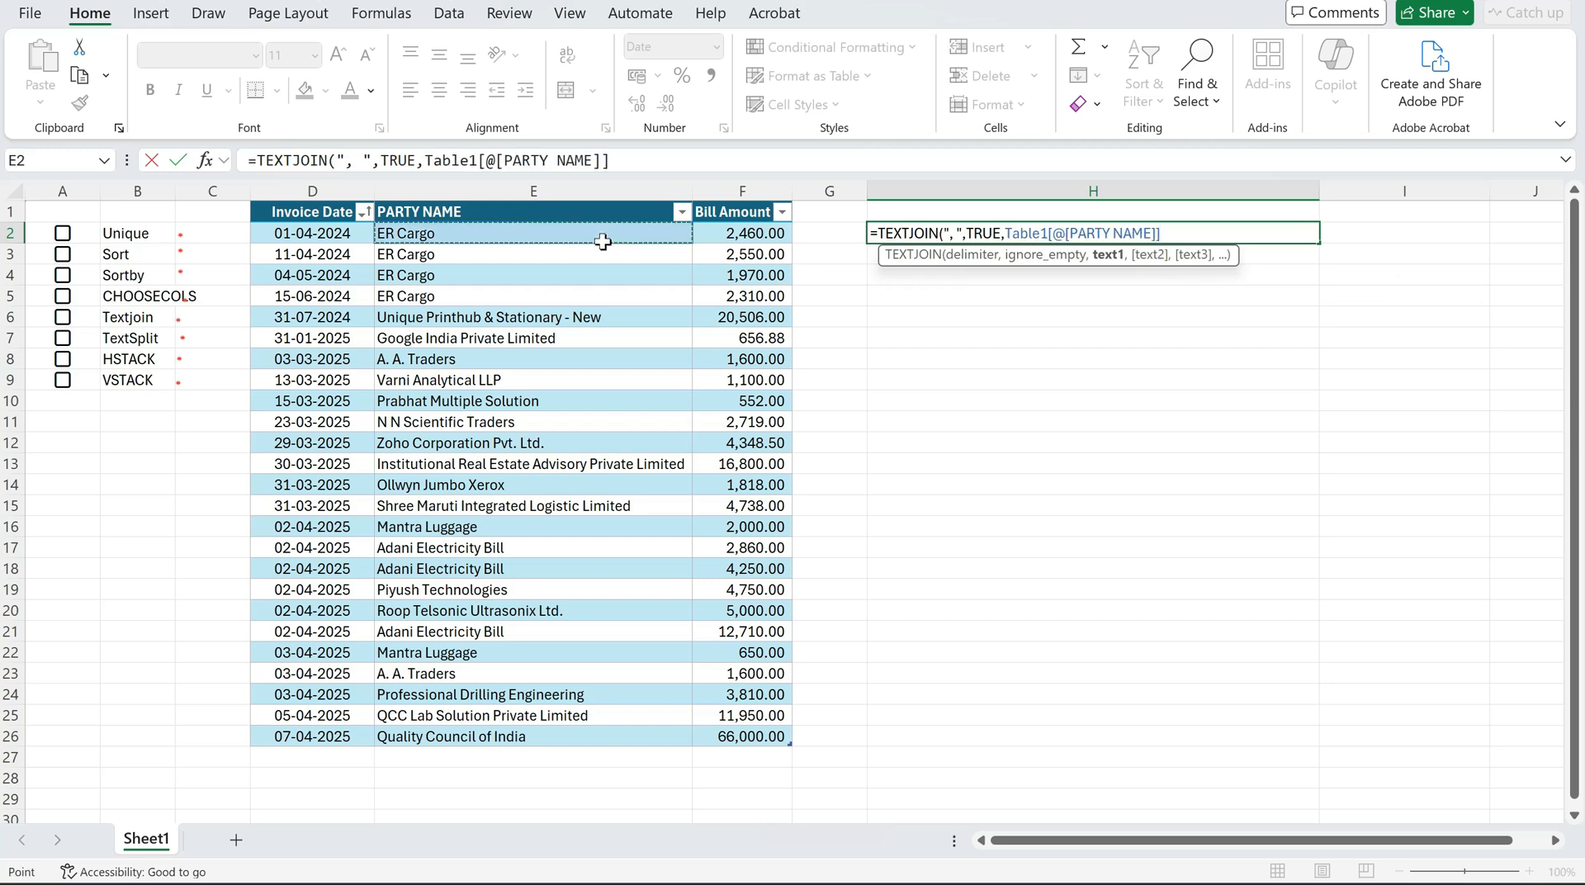
pyautogui.hotkey('ctrl', 'shift', 'Down')
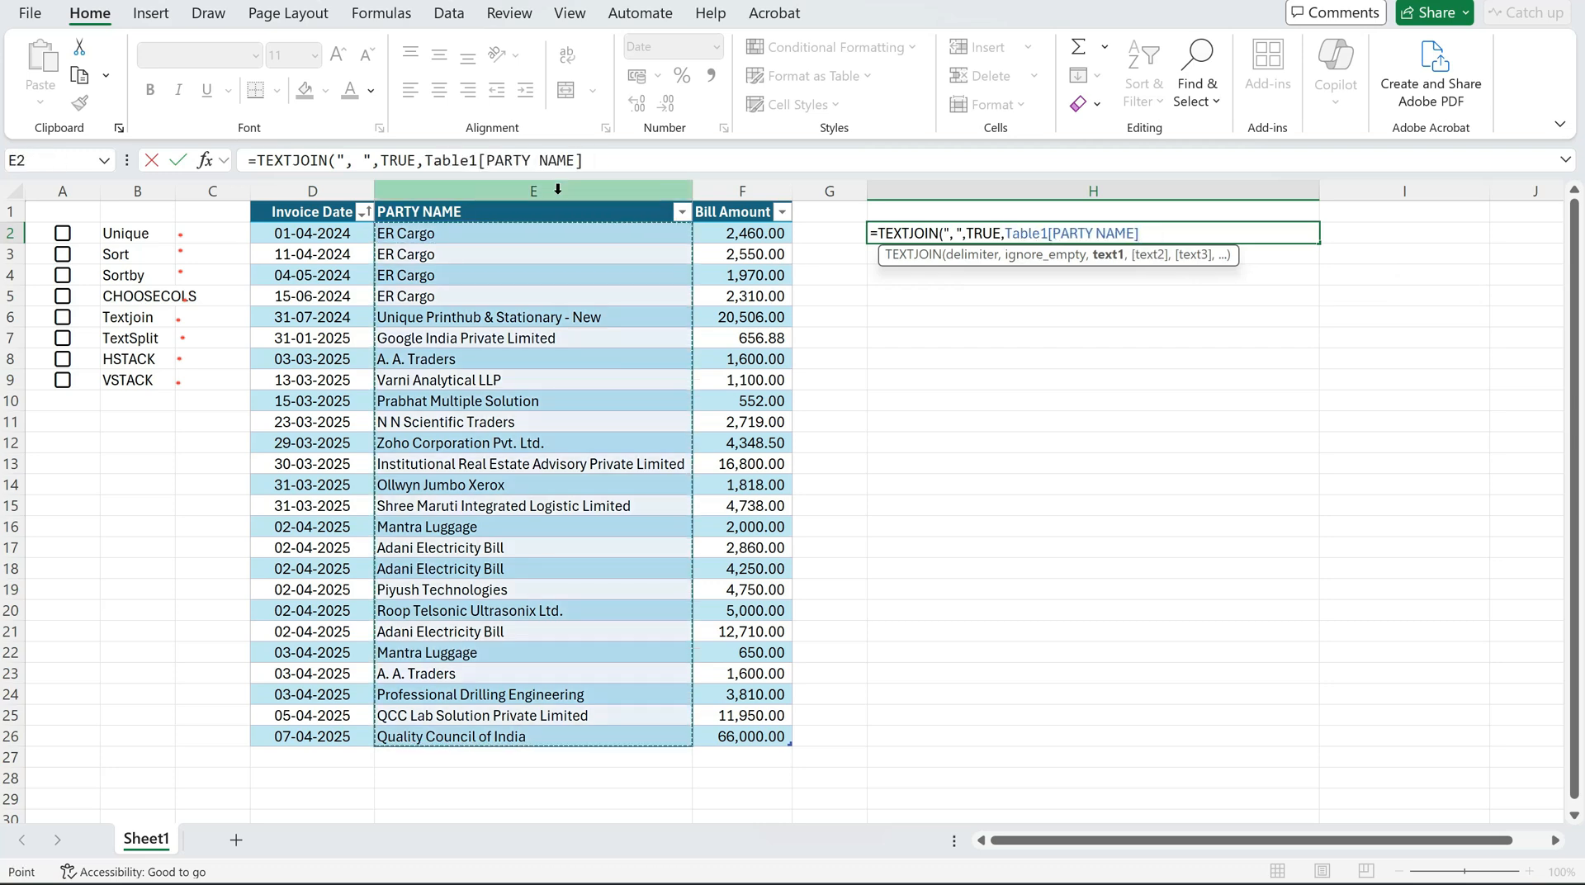
pyautogui.hotkey('ctrl', 'Return')
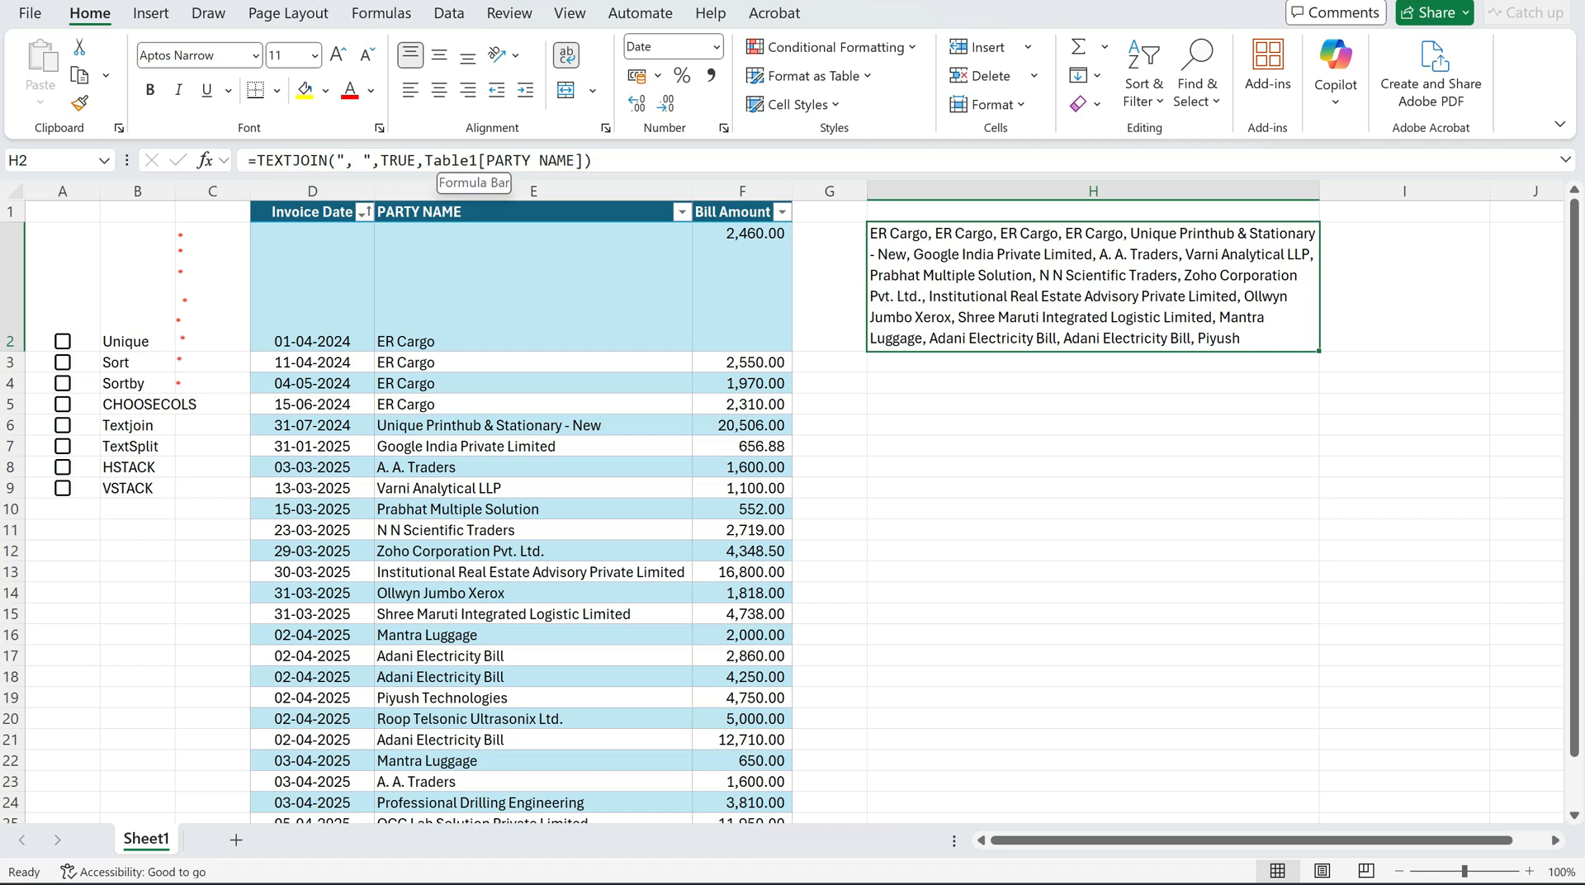
# Wrap Table1[PARTY NAME] in a UNIQUE function inside H2's TEXTJOIN formula so each party is joined only once
pyautogui.click(467, 161)
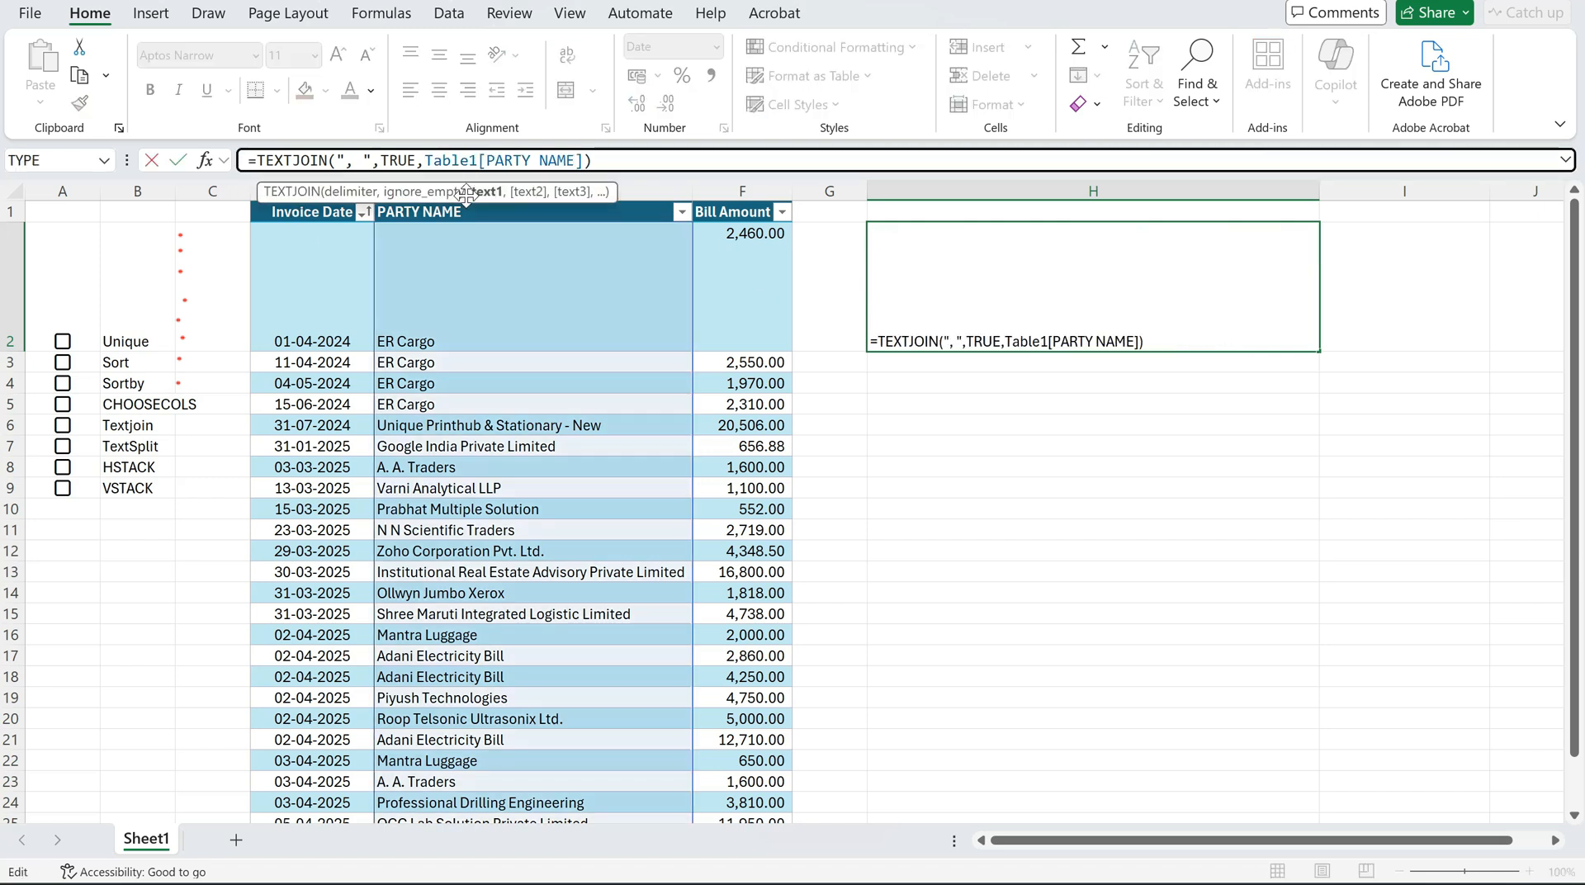
pyautogui.write('un')
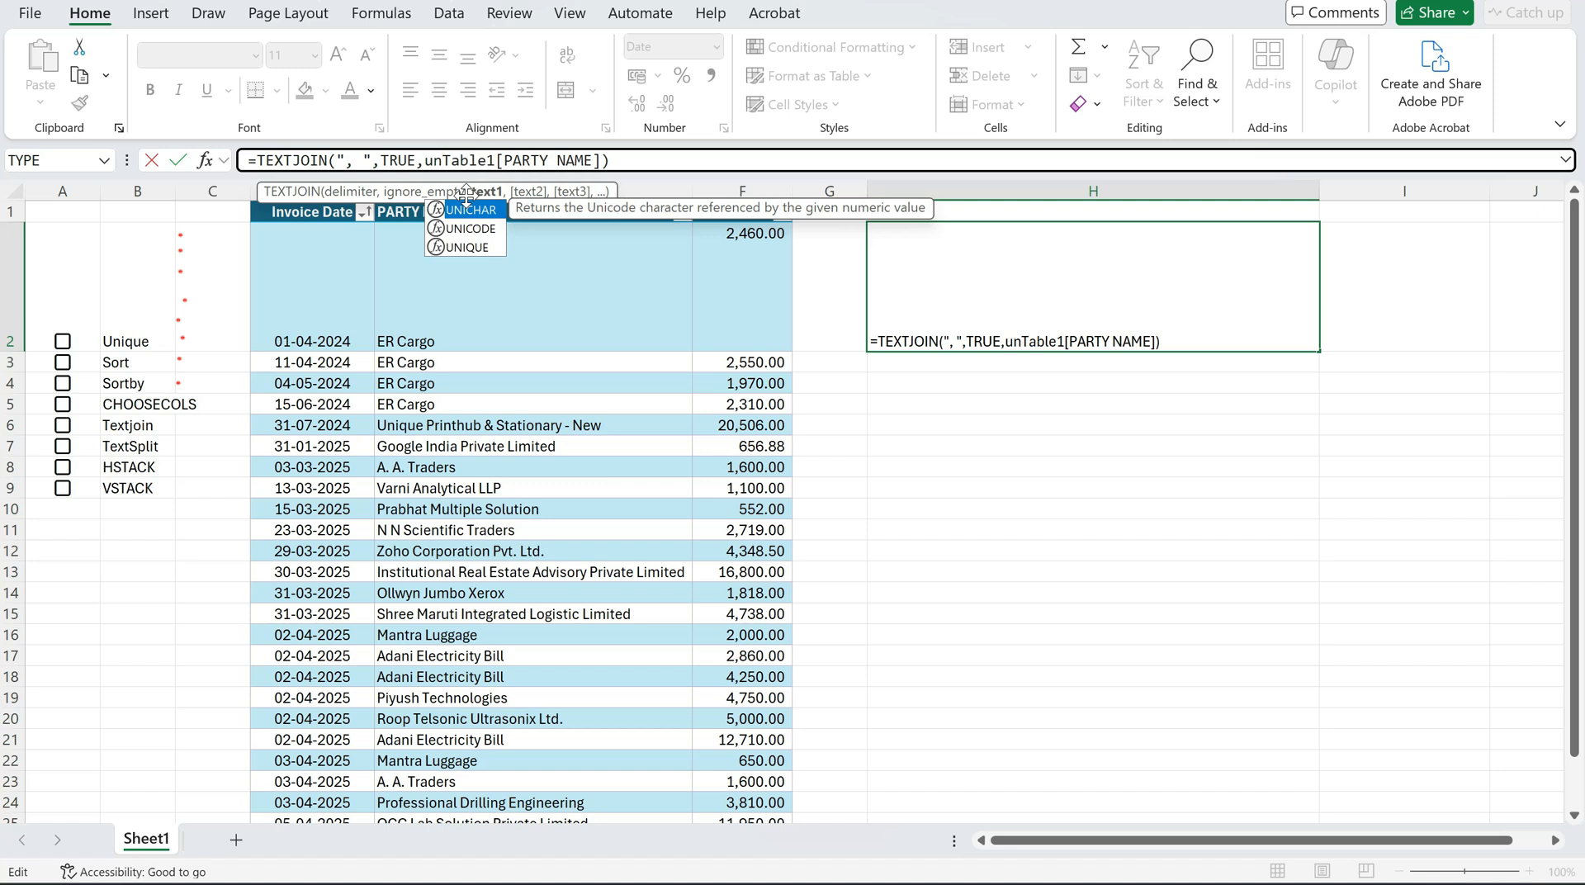
pyautogui.press('Down')
pyautogui.press('Down')
pyautogui.press('Tab')
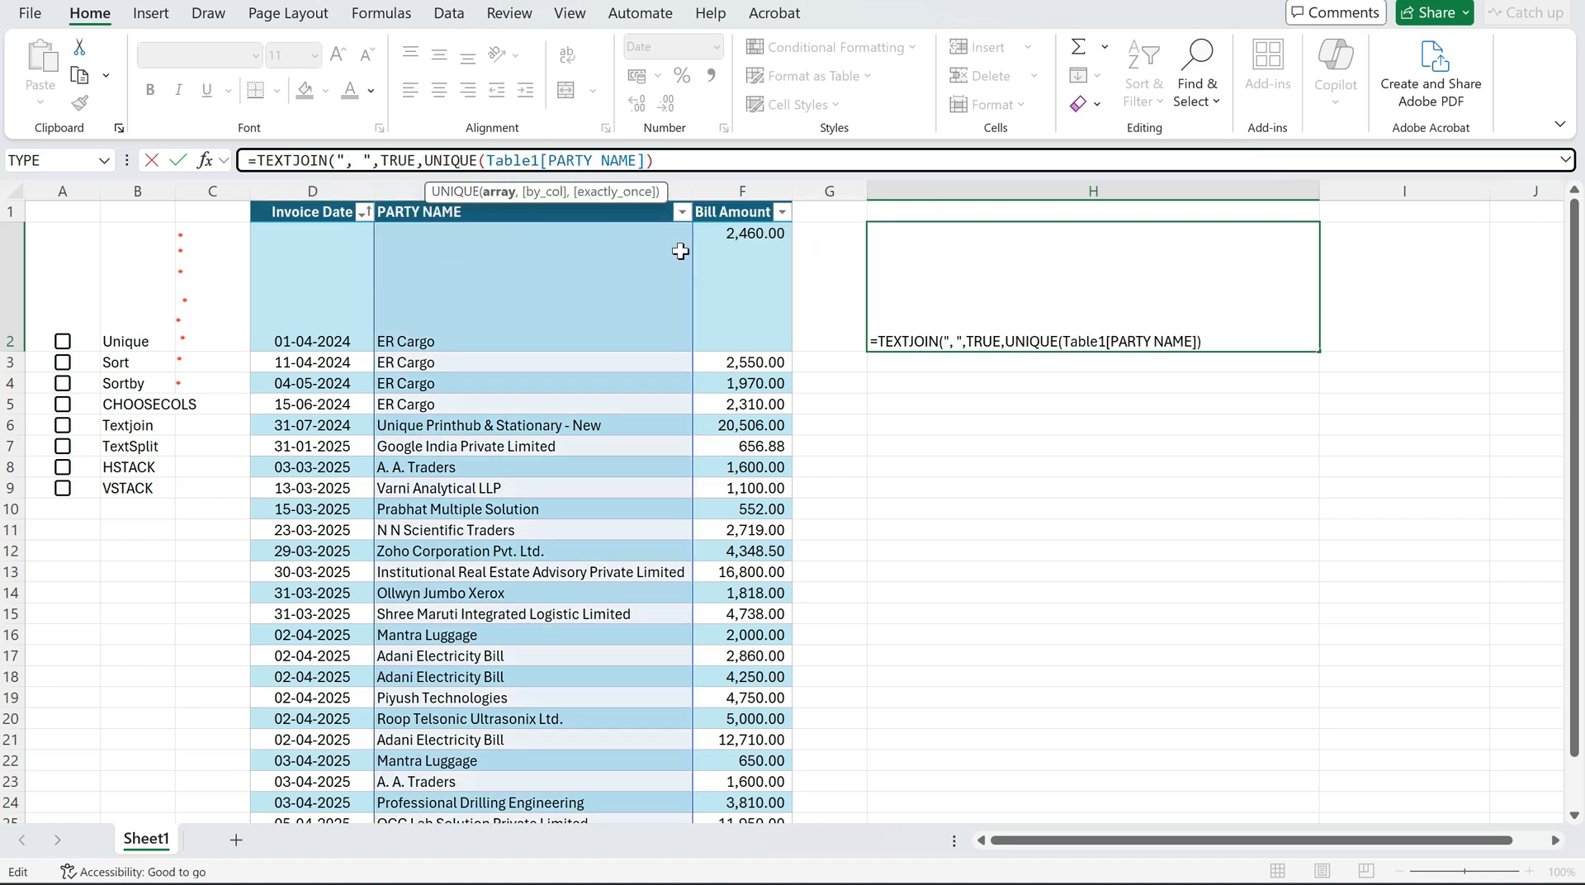
pyautogui.write(')')
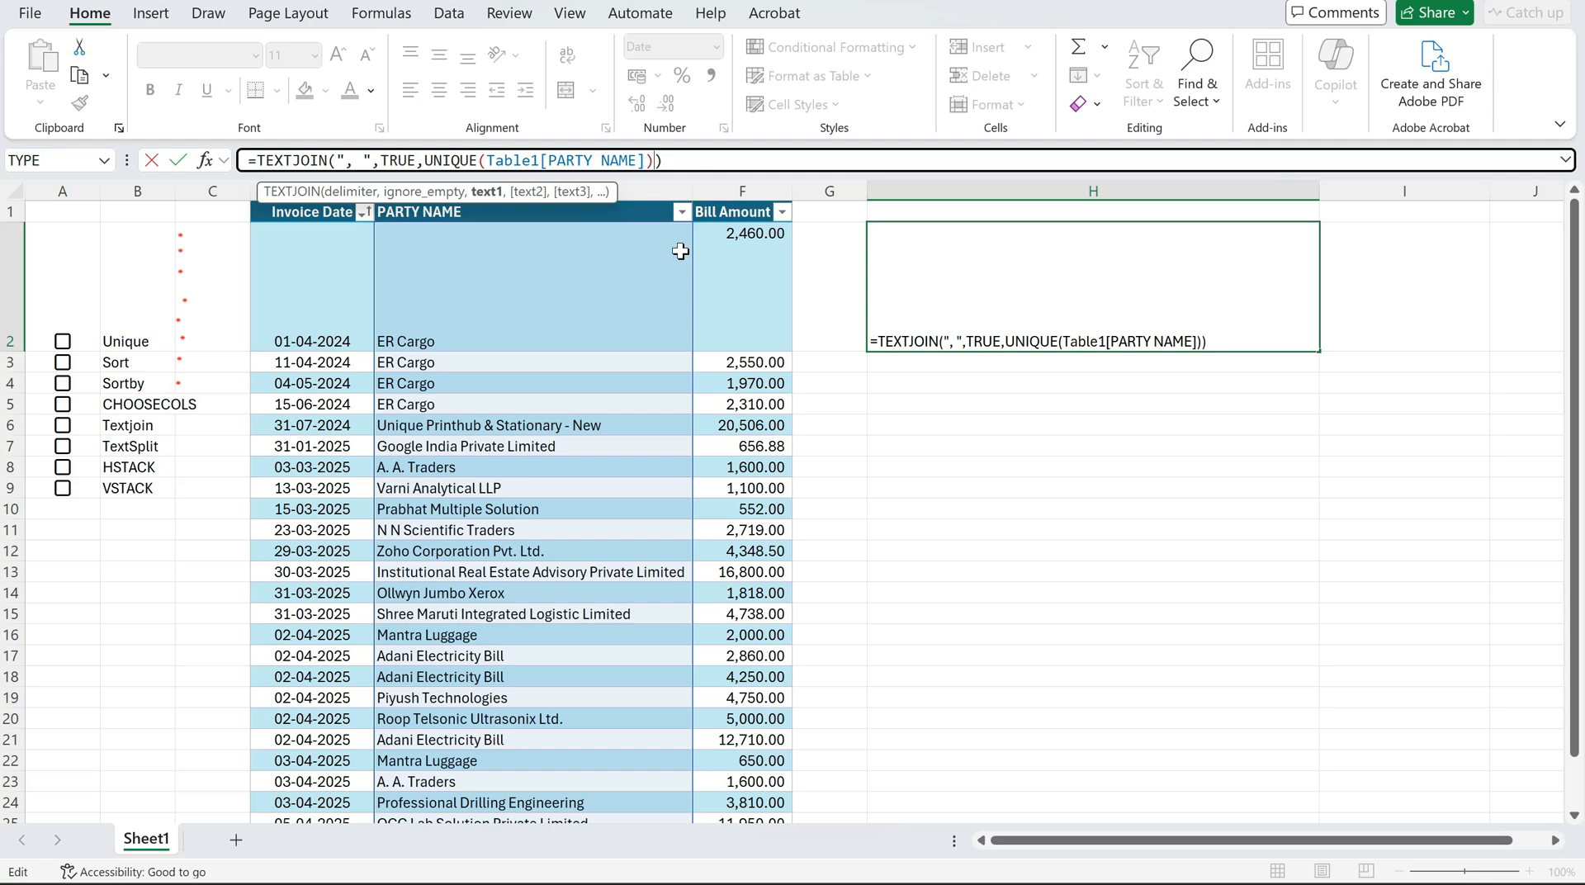
pyautogui.press('Return')
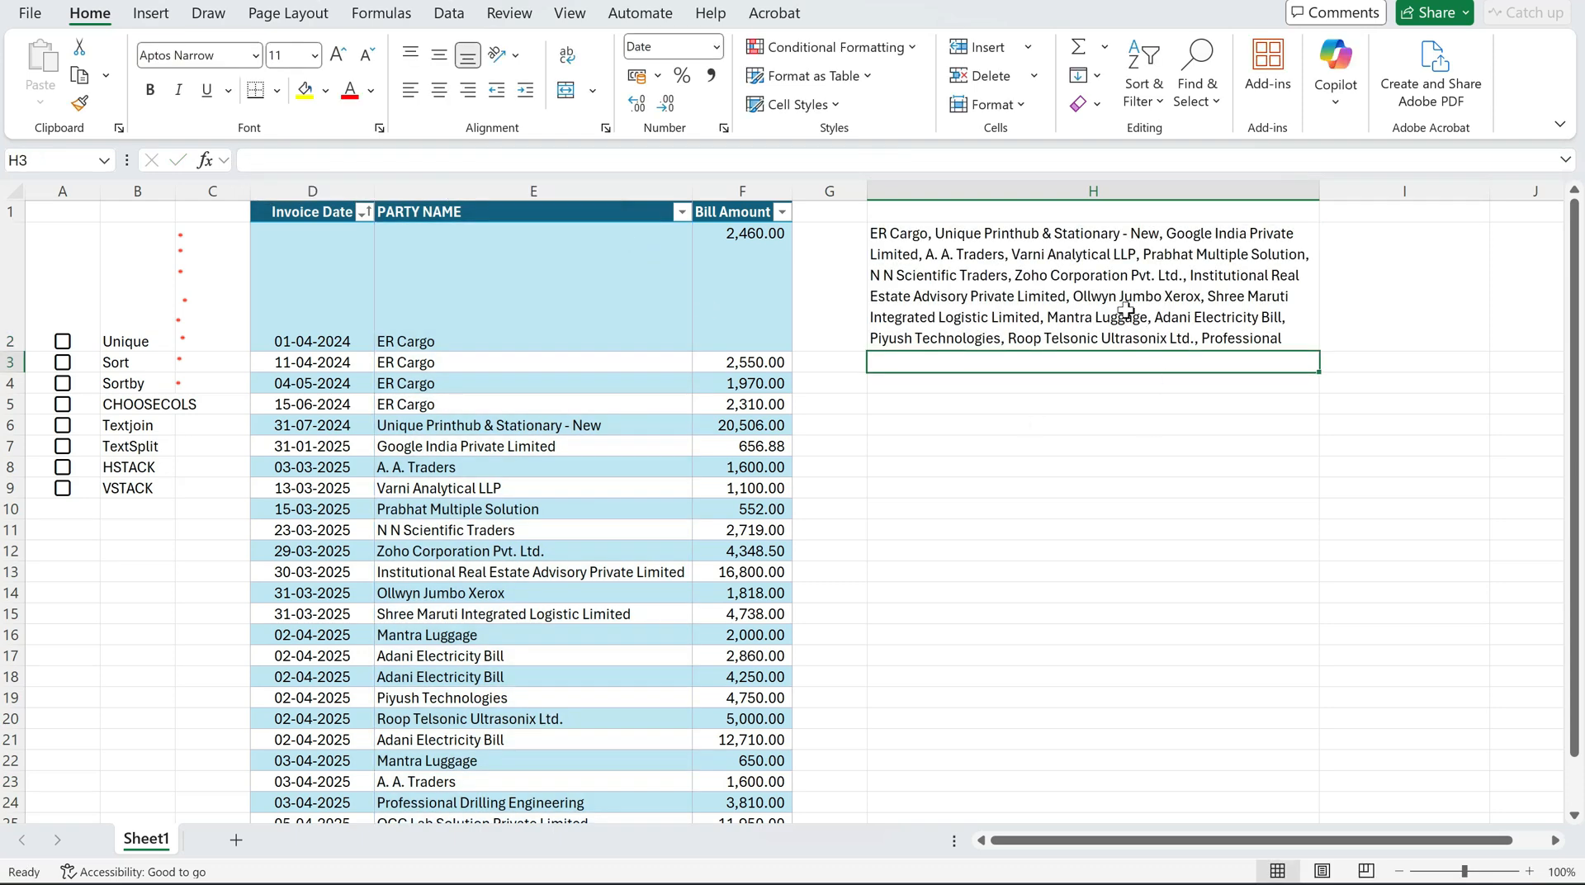
# Clear the TEXTJOIN formula from H2 and auto-fit the height of row 2
pyautogui.click(1124, 311)
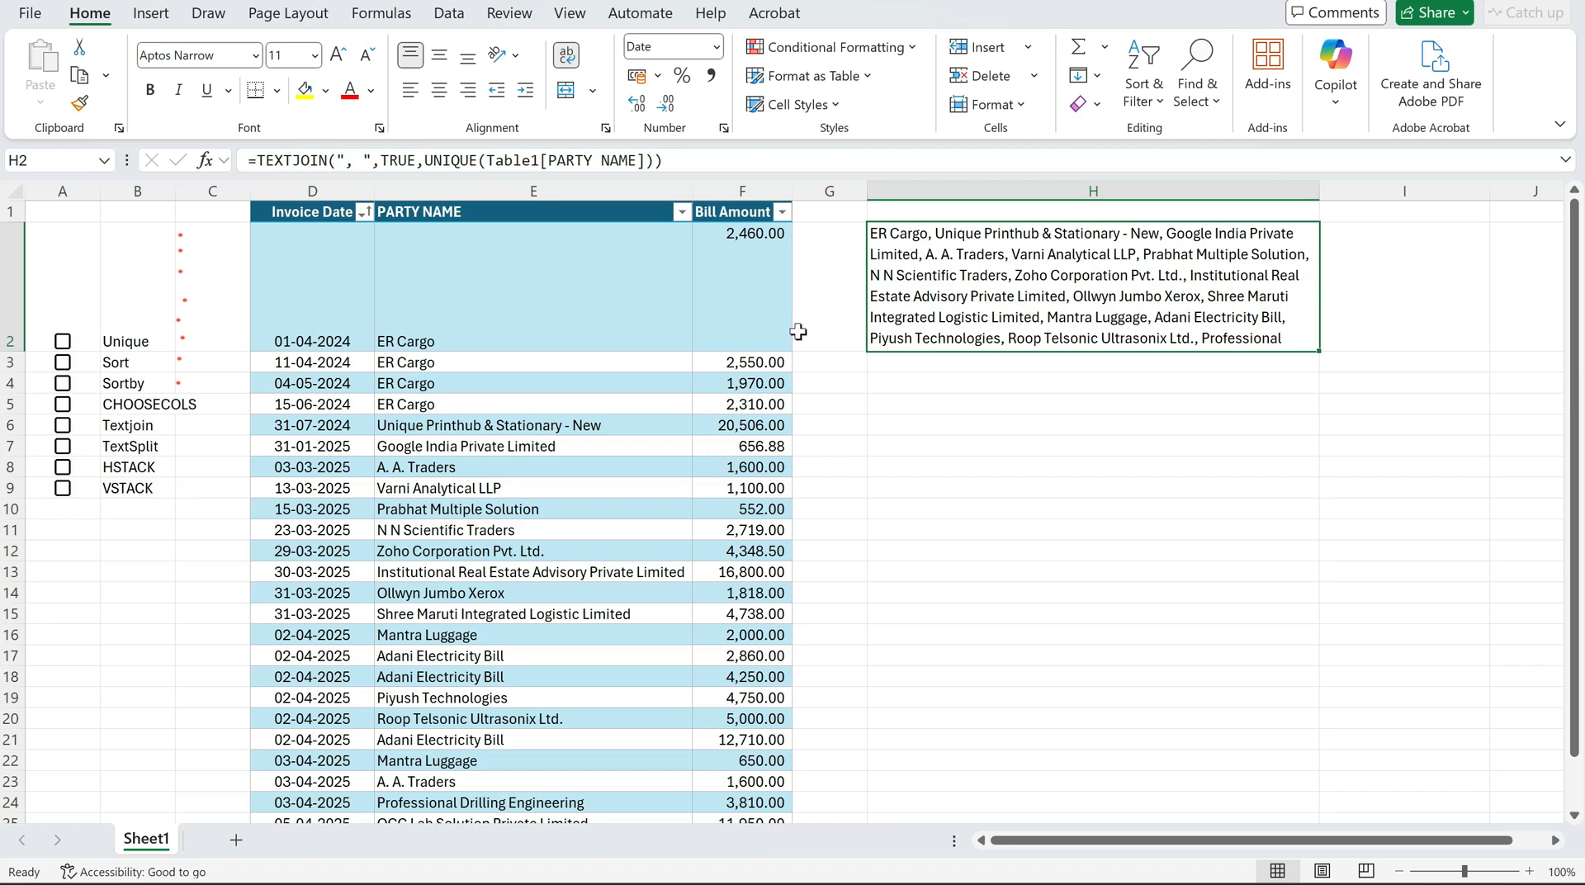
pyautogui.press('Delete')
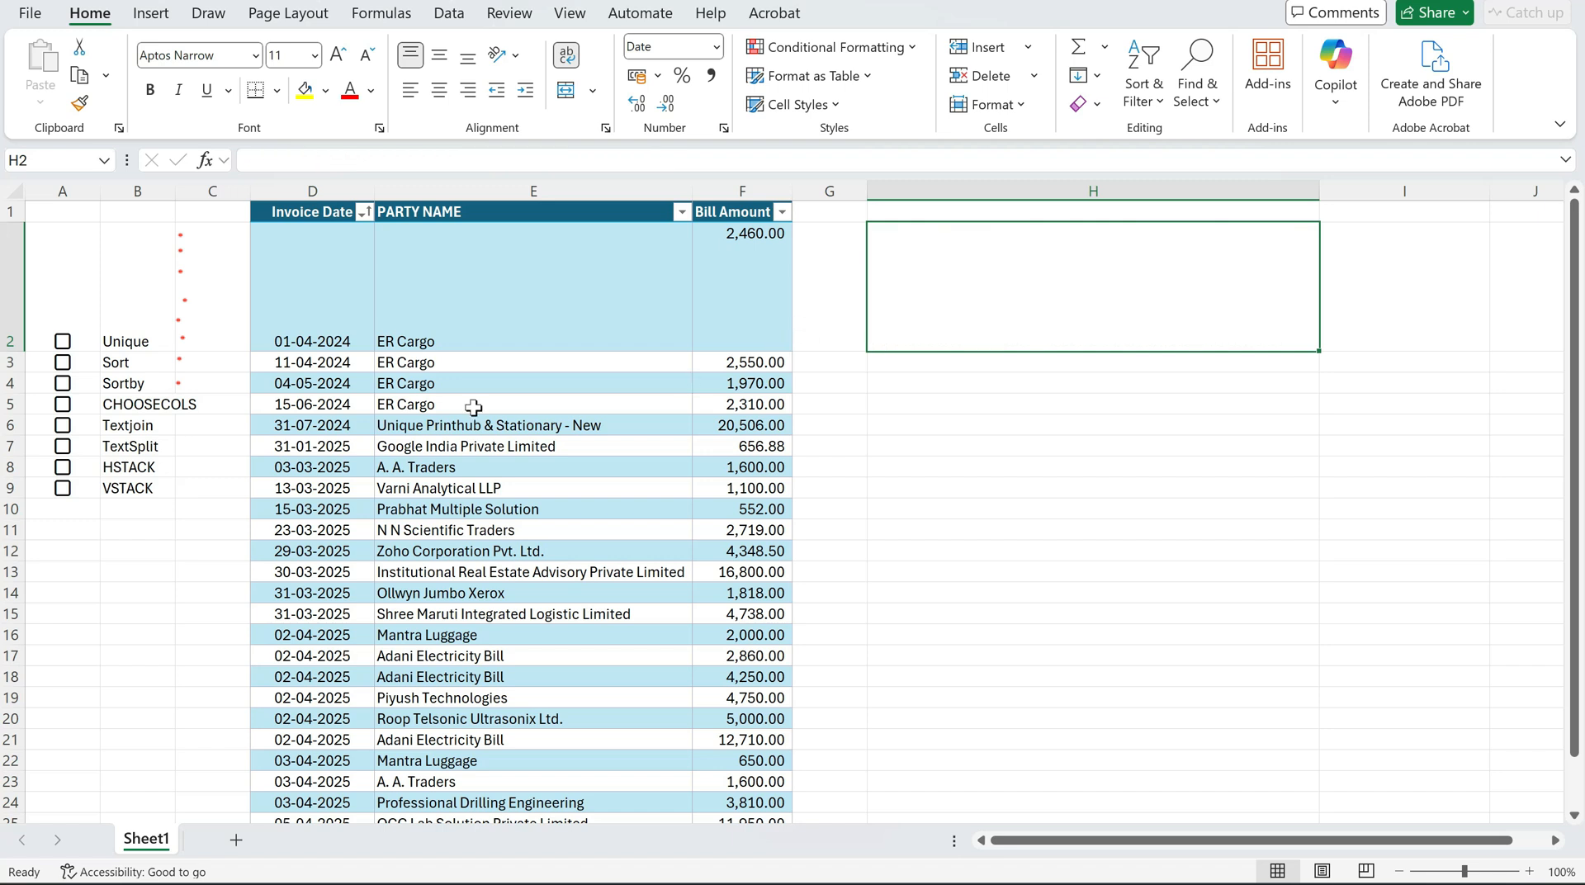
pyautogui.click(133, 447)
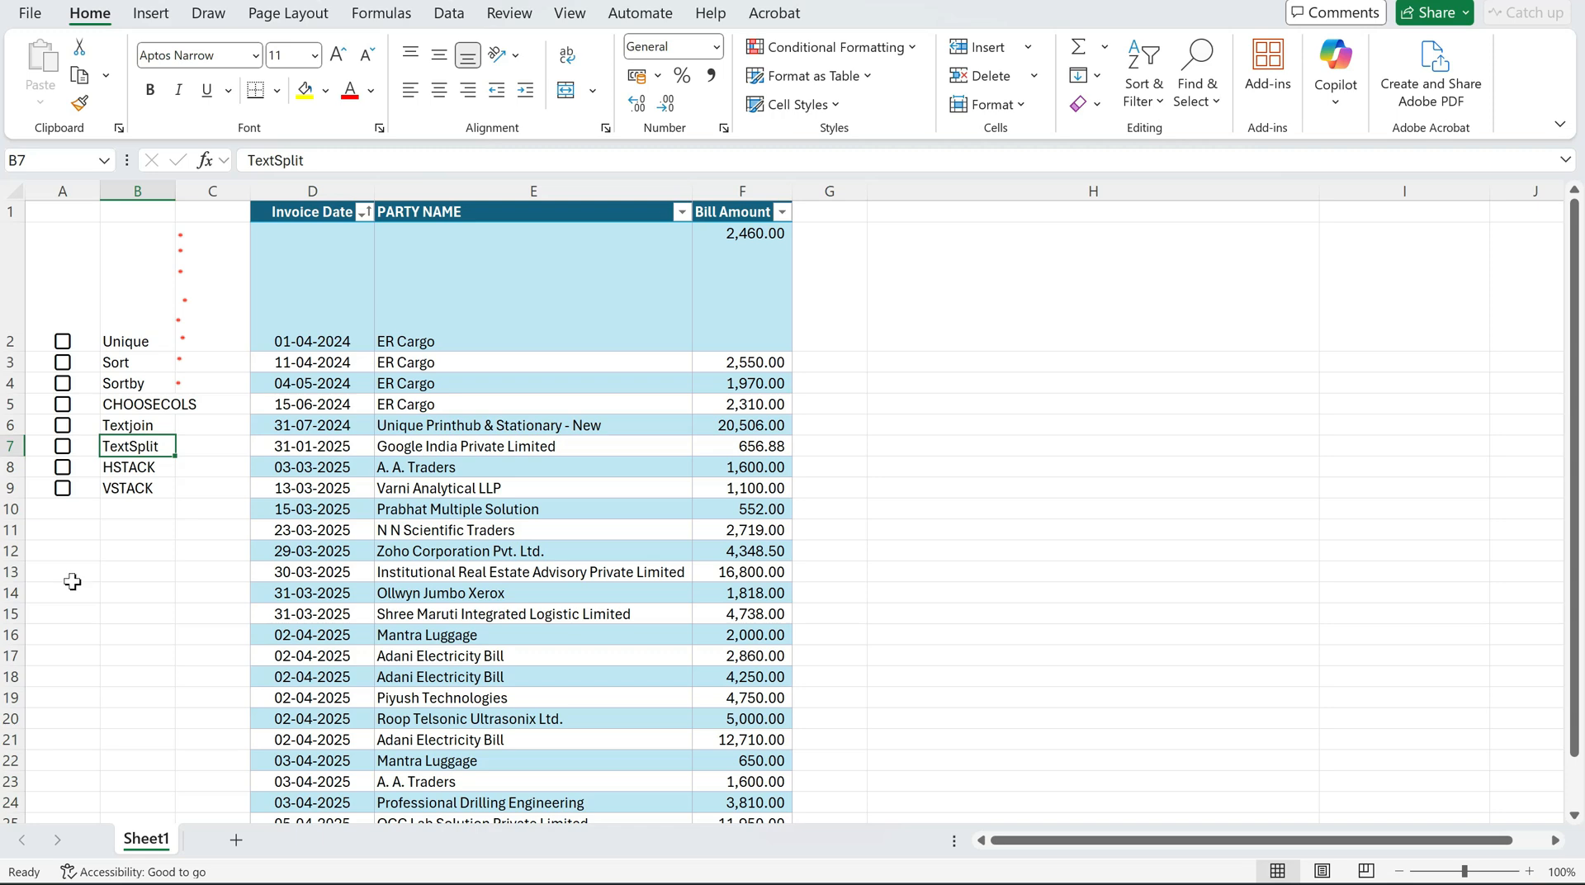
pyautogui.doubleClick(10, 352)
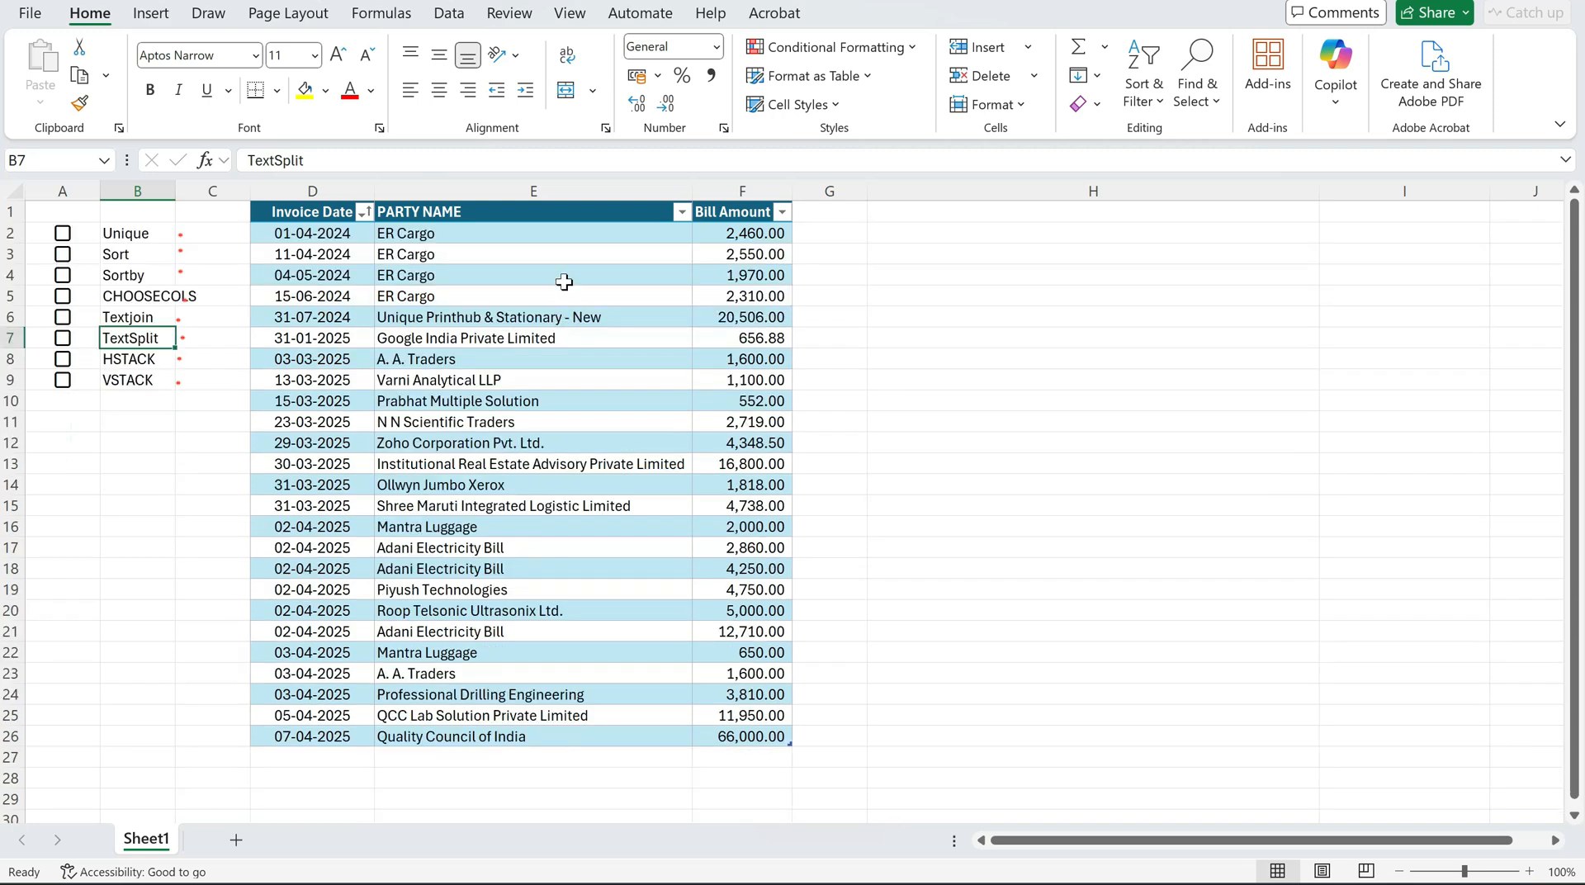
# Start a TEXTSPLIT formula in H2 with the same row's PARTY NAME cell as the text
pyautogui.moveTo(549, 241); pyautogui.dragTo(561, 736)
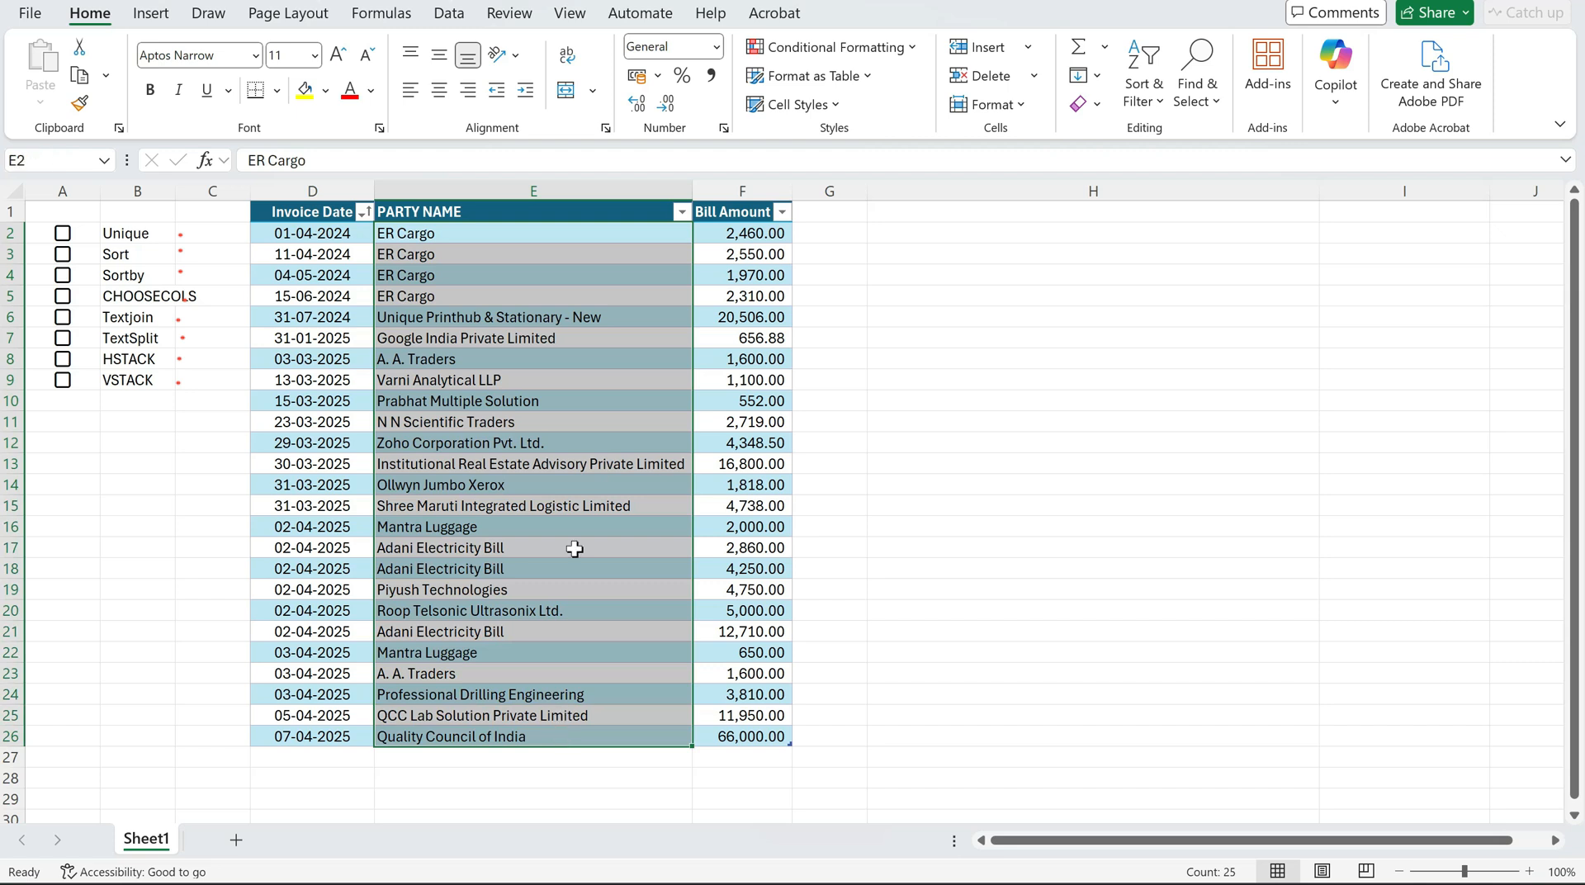
pyautogui.click(911, 233)
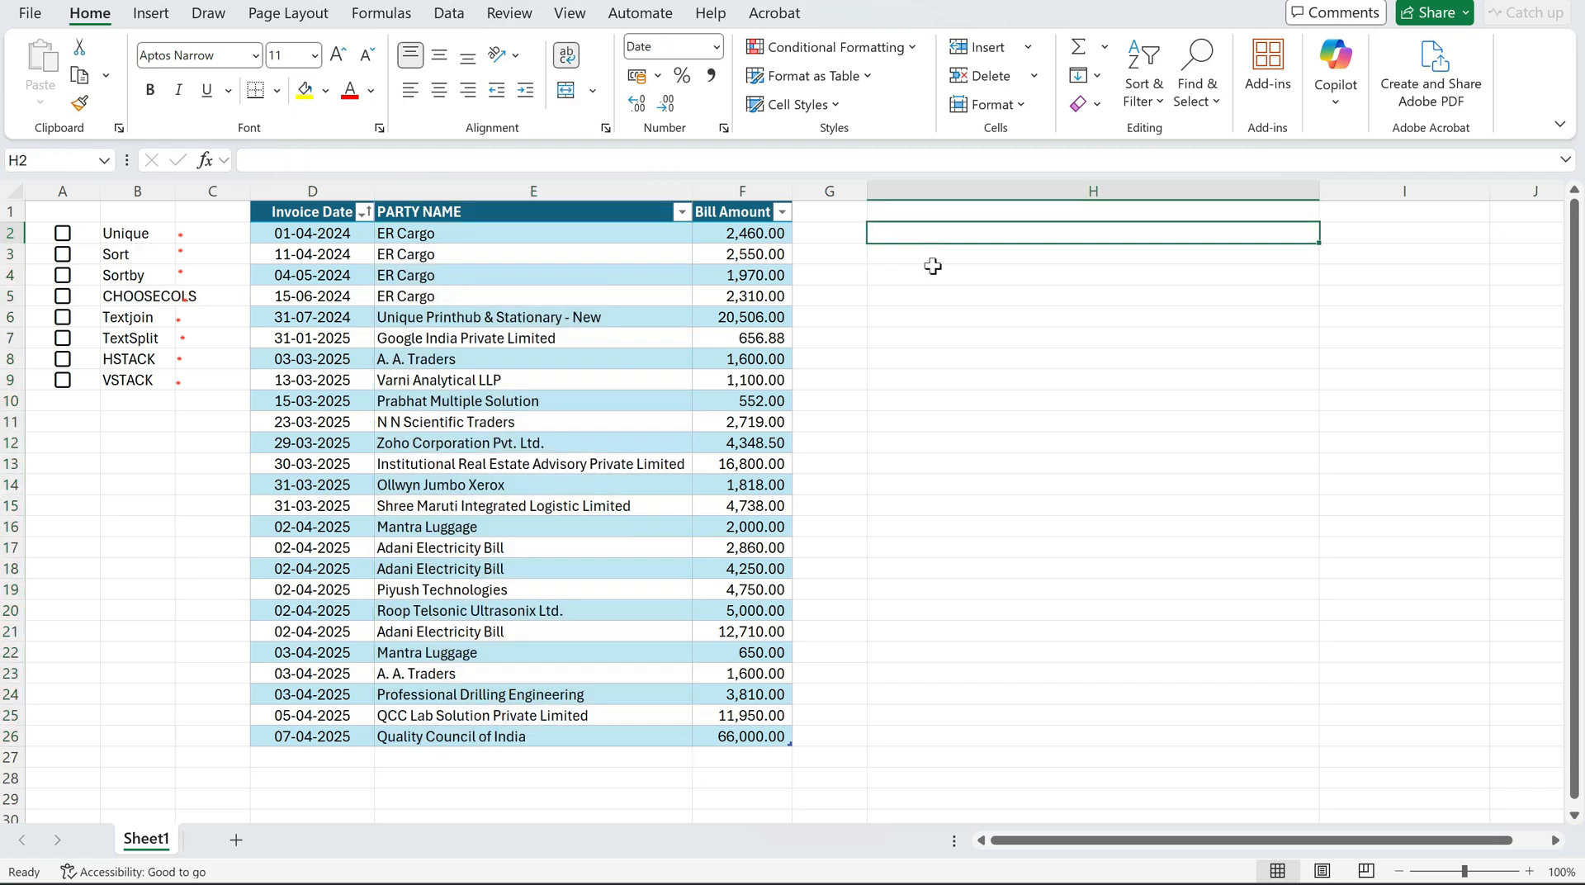
pyautogui.write('=')
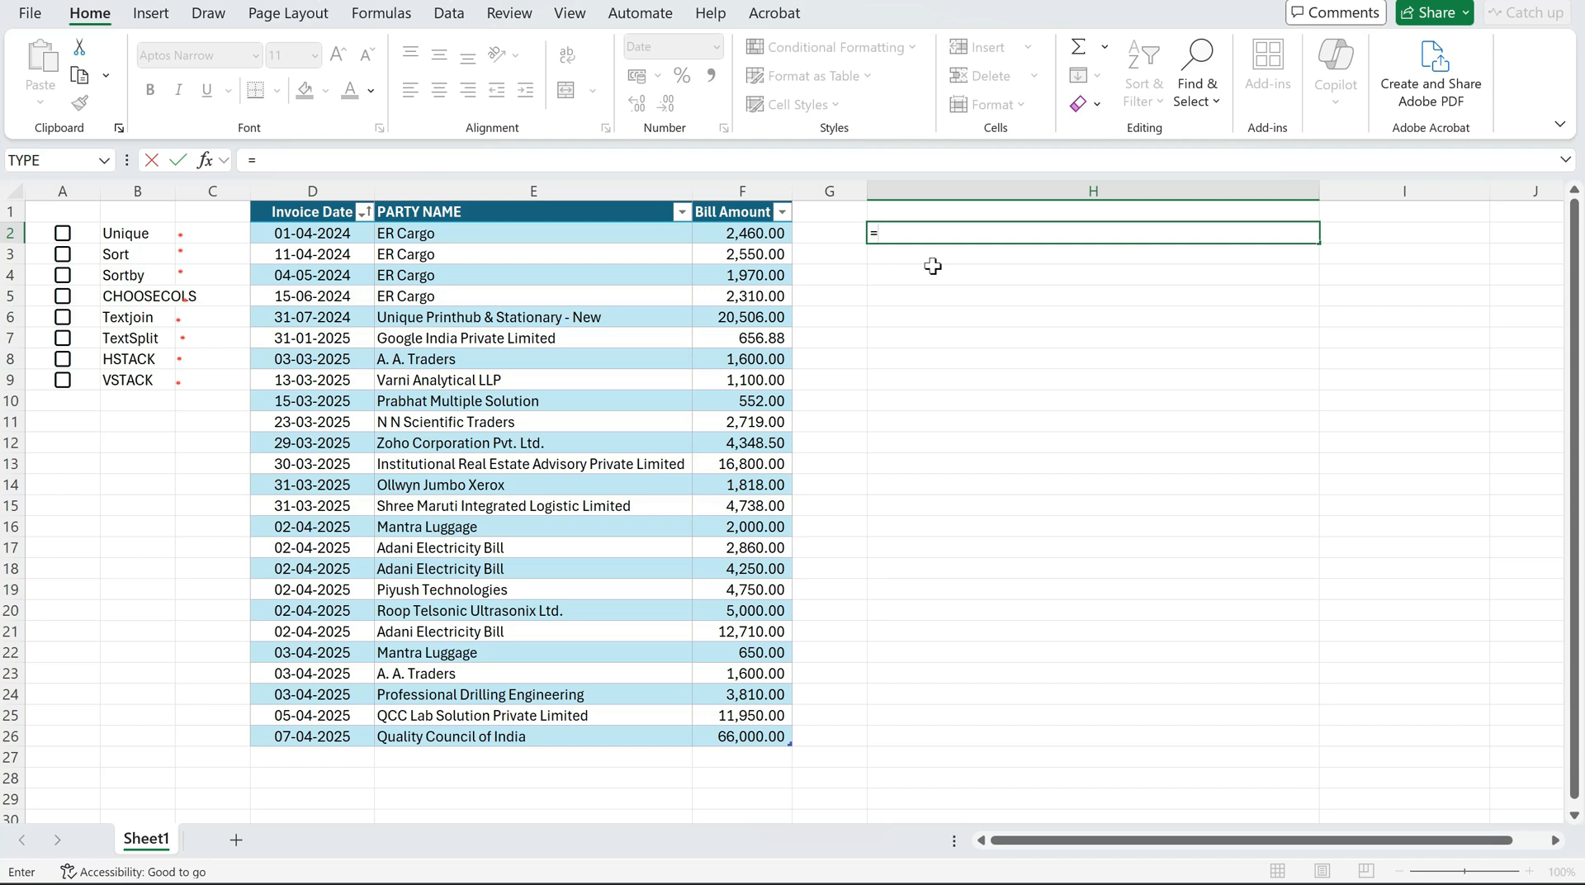
pyautogui.write('te')
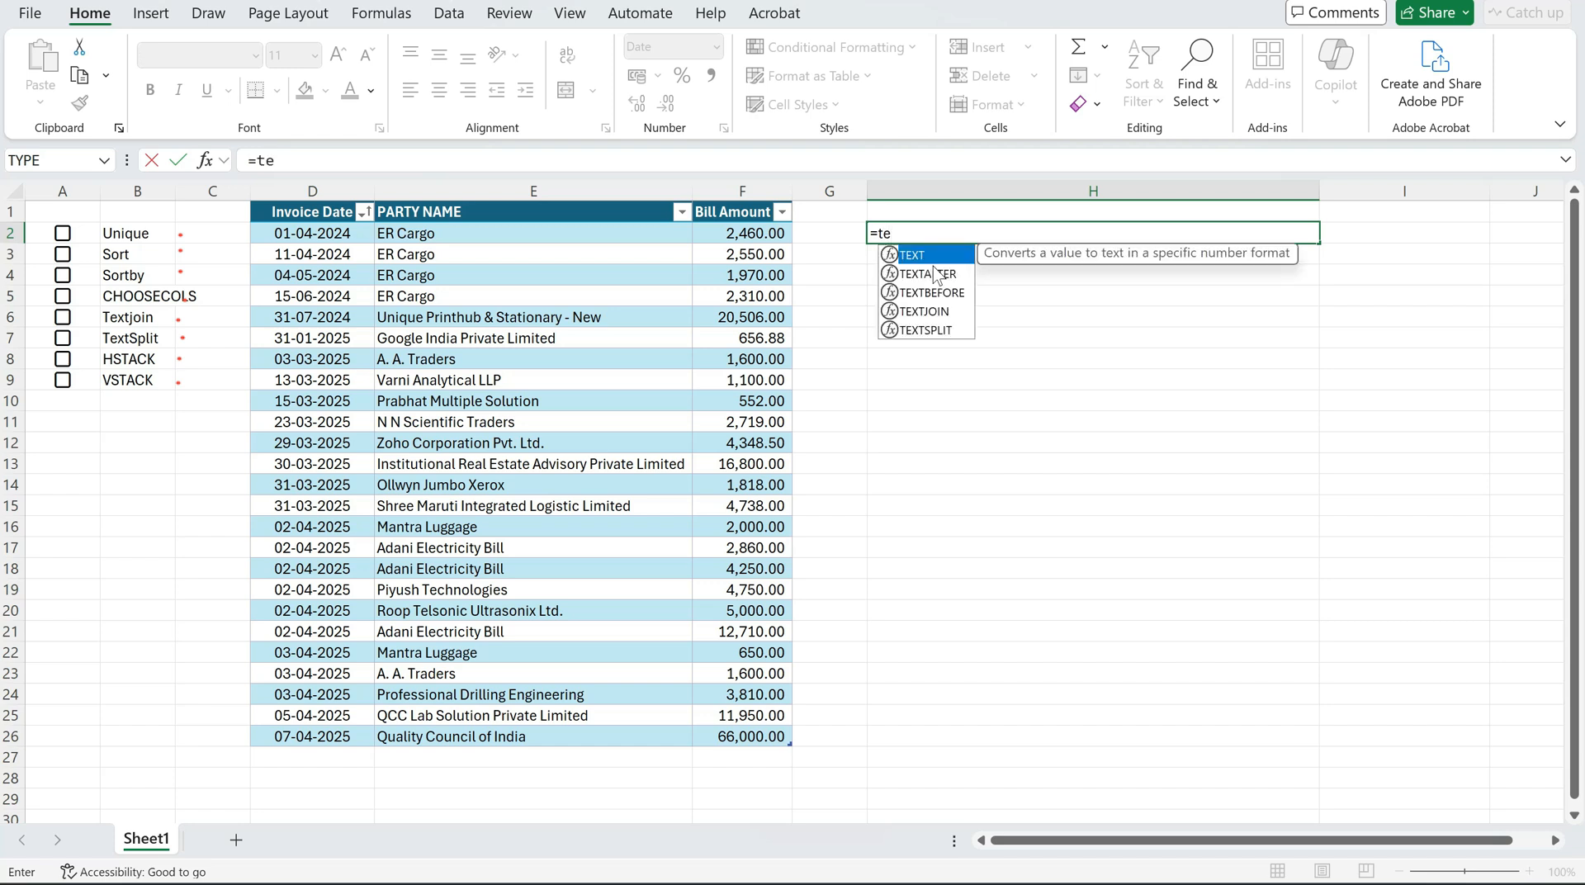
pyautogui.press('Down')
pyautogui.press('Down')
pyautogui.press('Down')
pyautogui.press('Down')
pyautogui.press('Tab')
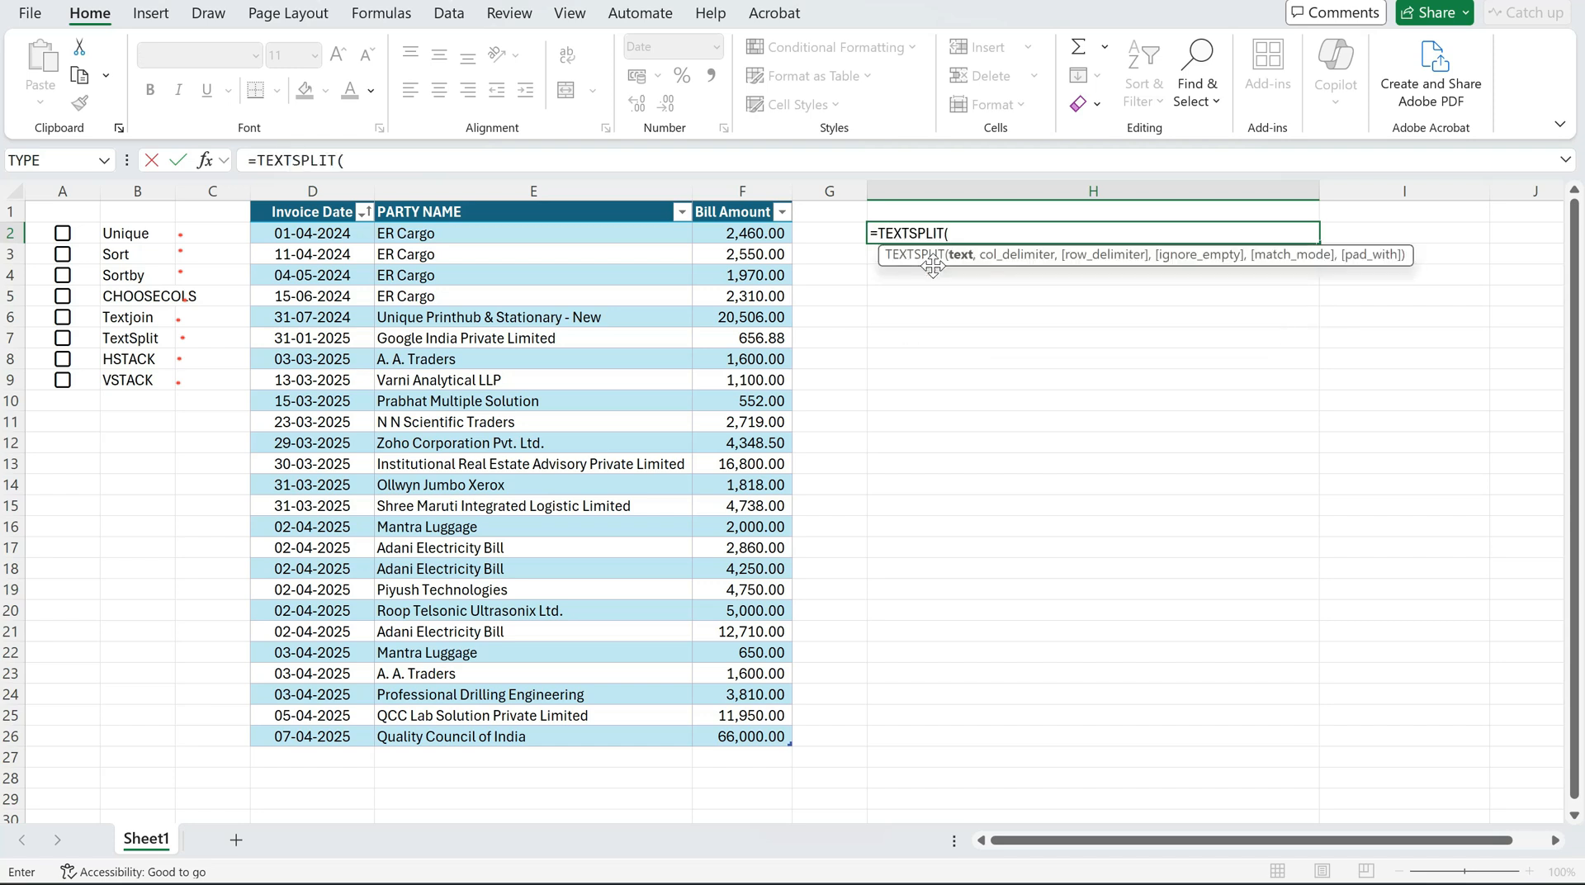
pyautogui.press('Left')
pyautogui.press('Left')
pyautogui.press('Left')
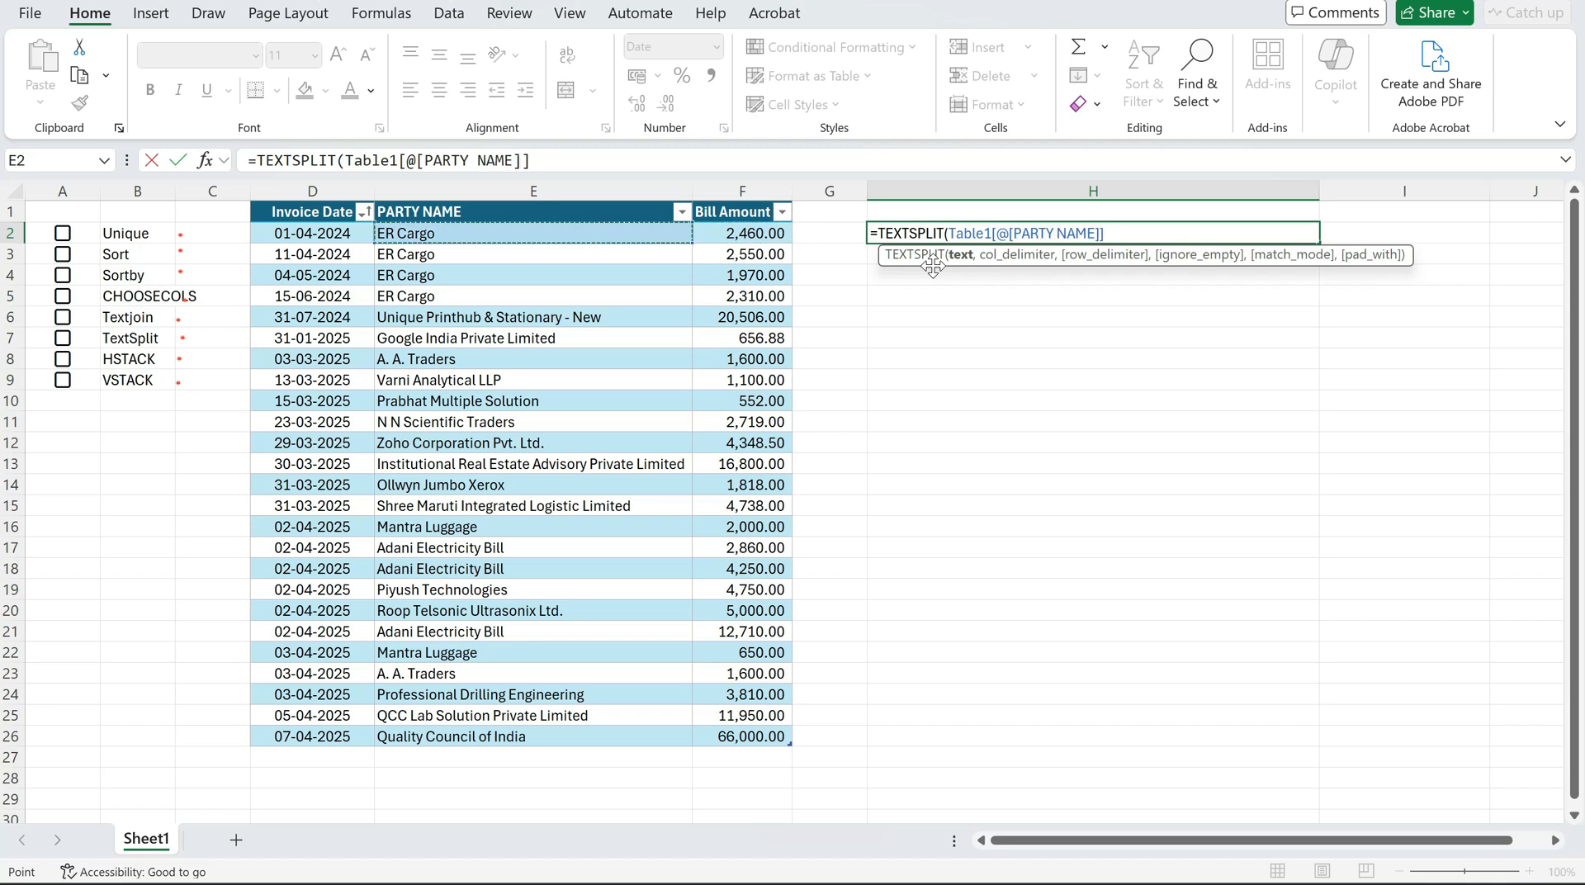
# Complete the TEXTSPLIT formula with " " as column delimiter, no row delimiter, TRUE for ignoring empty cells and match mode 0
pyautogui.write(',')
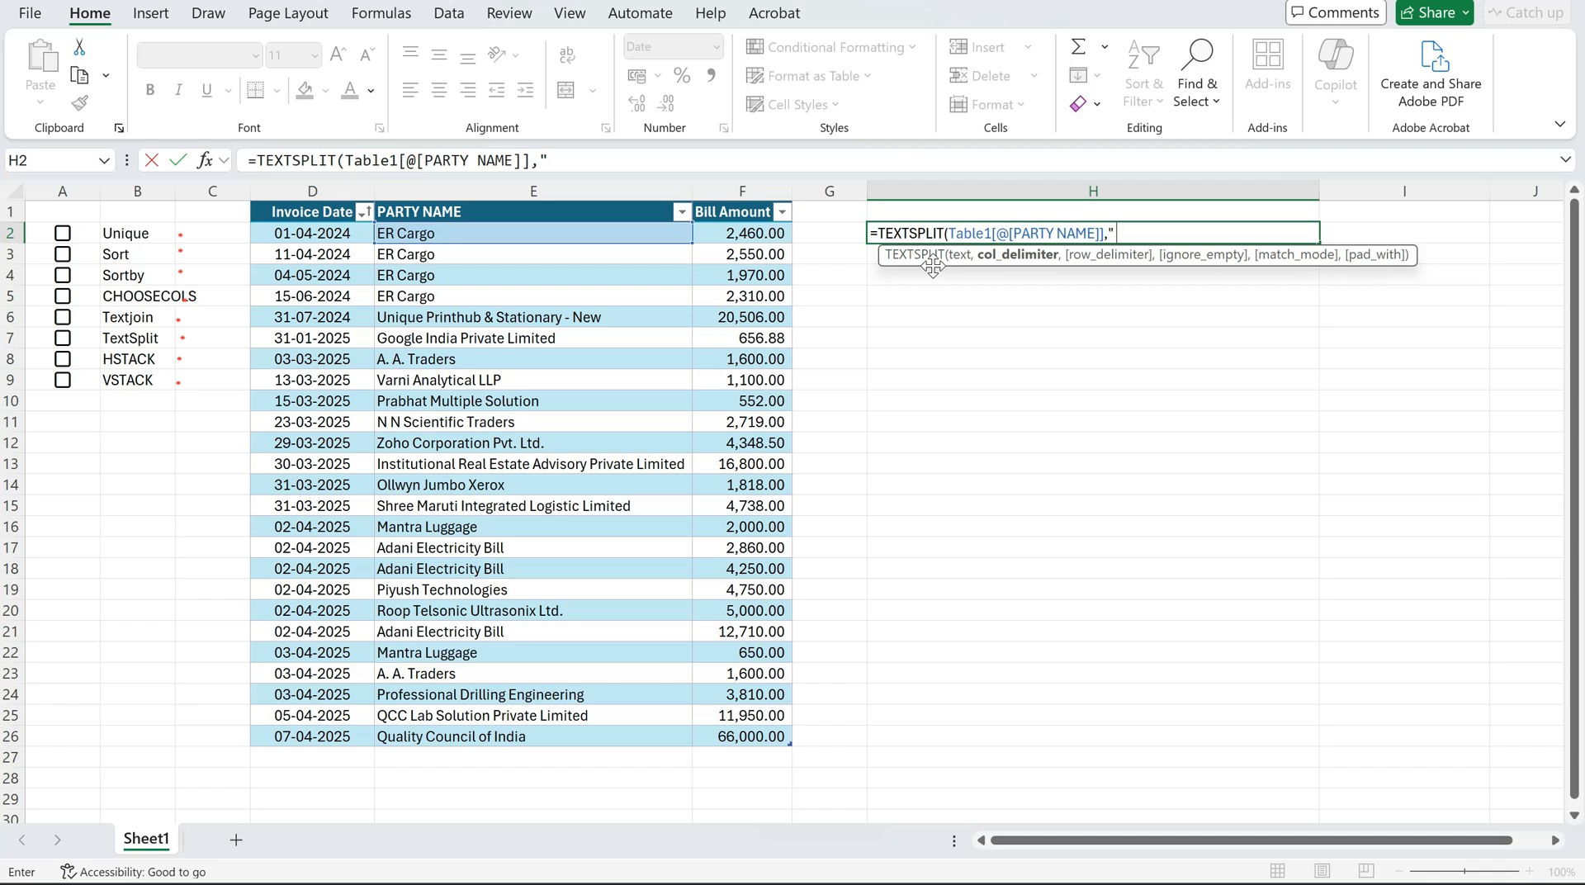
pyautogui.write('" ",')
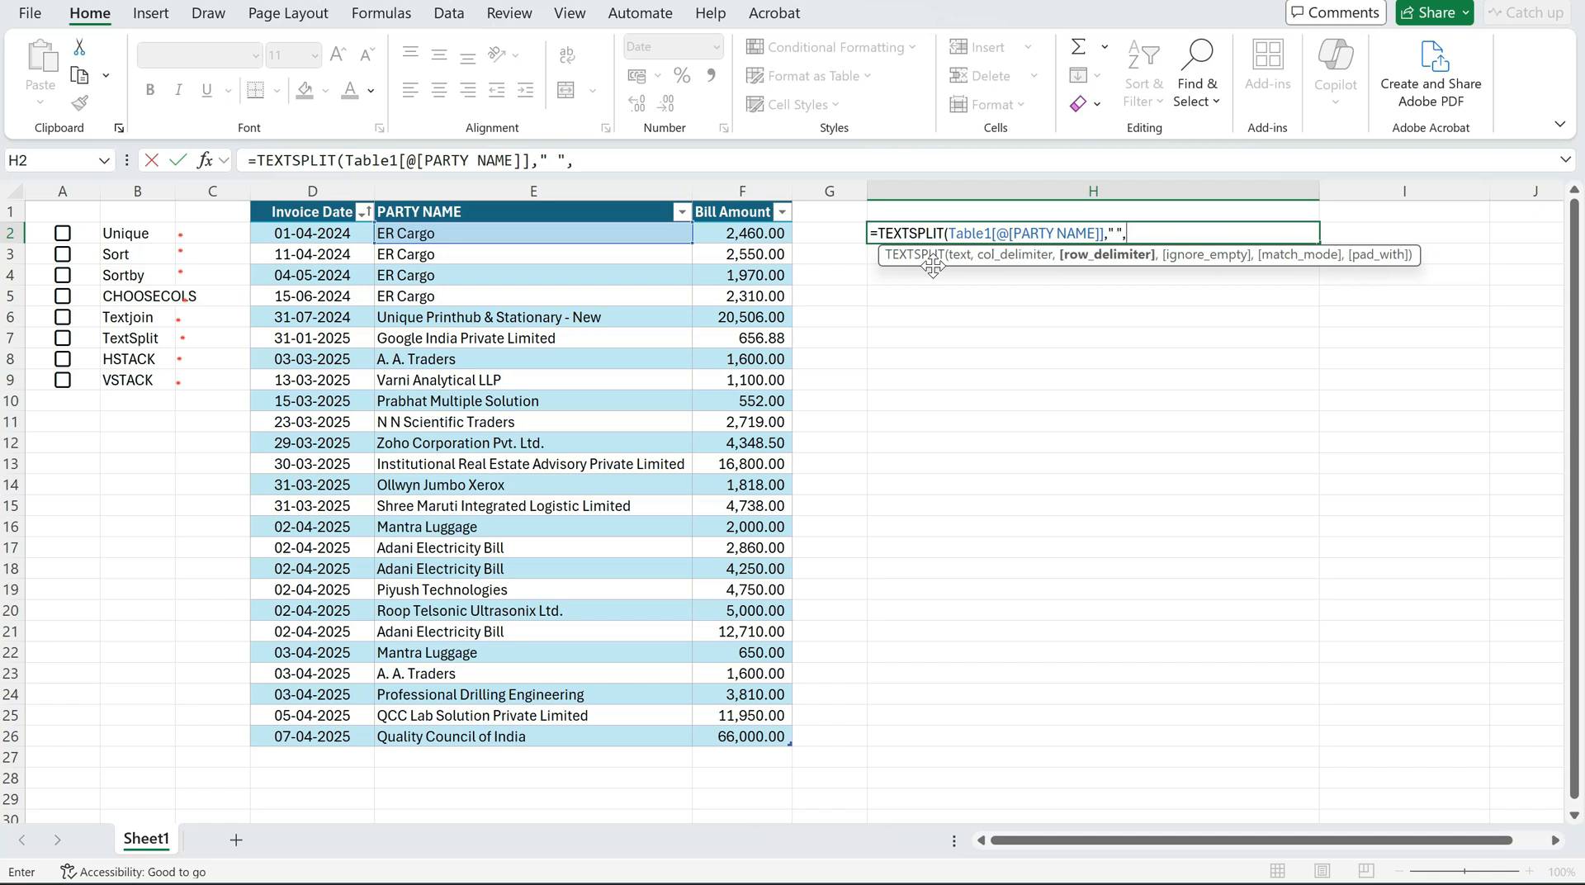
pyautogui.write(',')
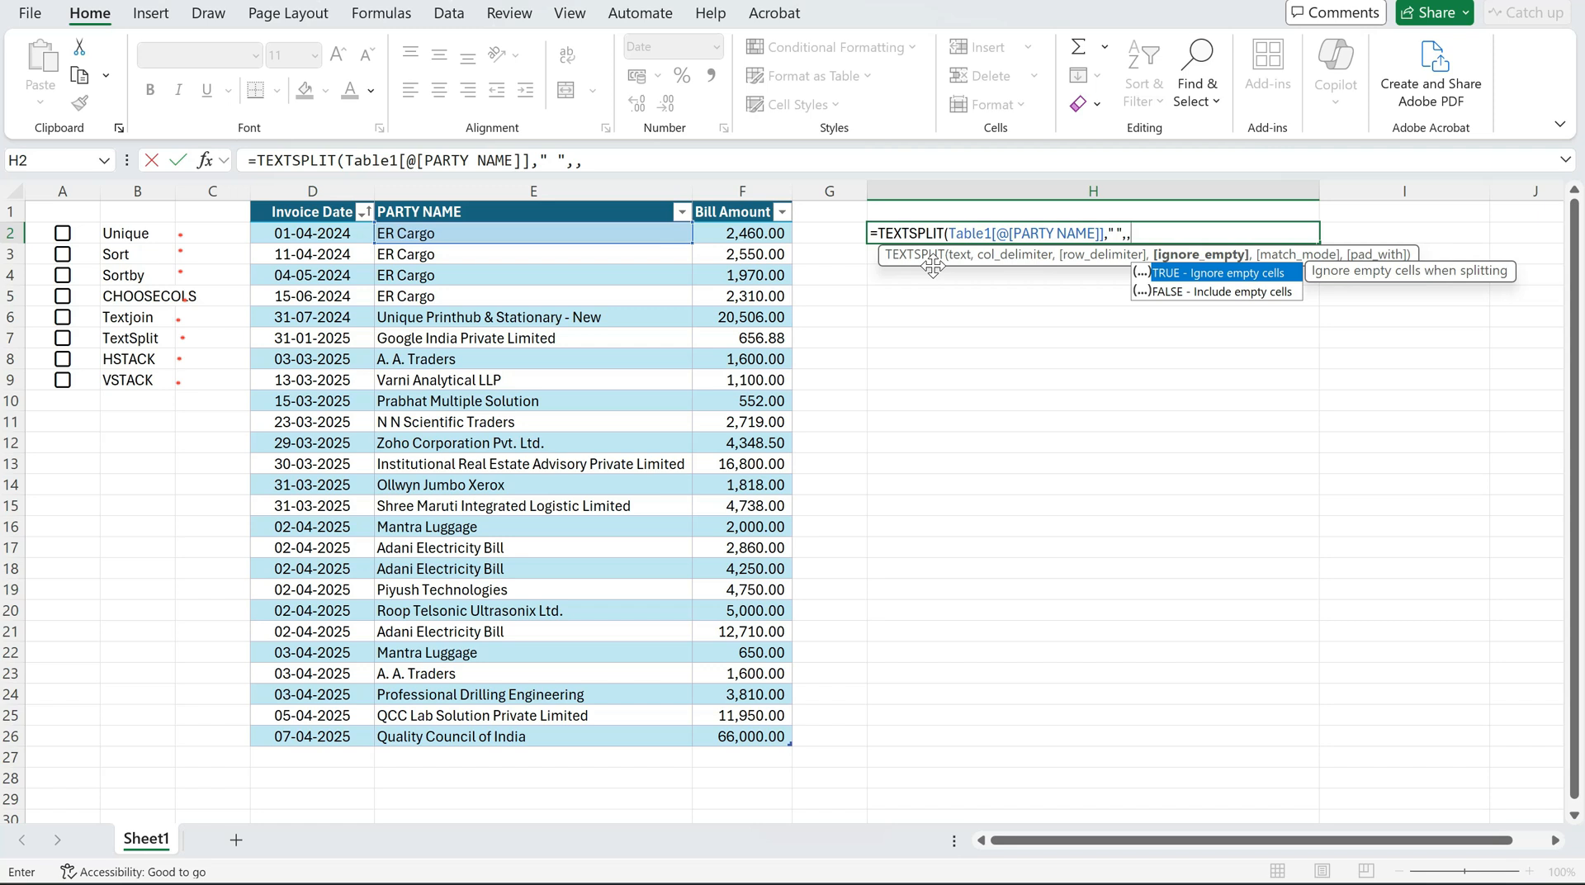
pyautogui.press('Tab')
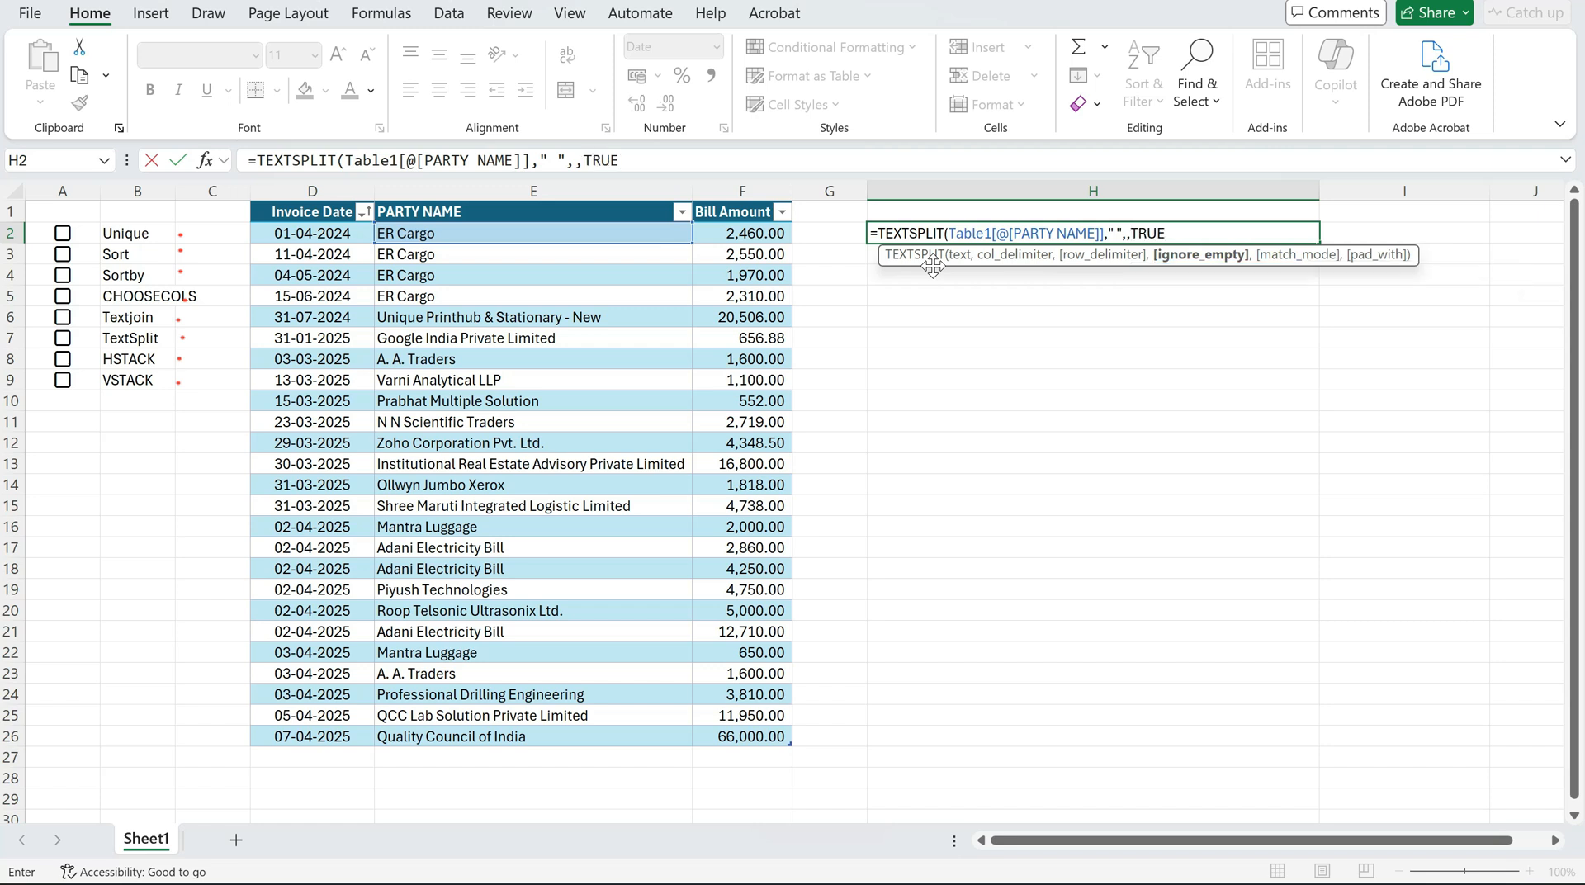
pyautogui.write(',')
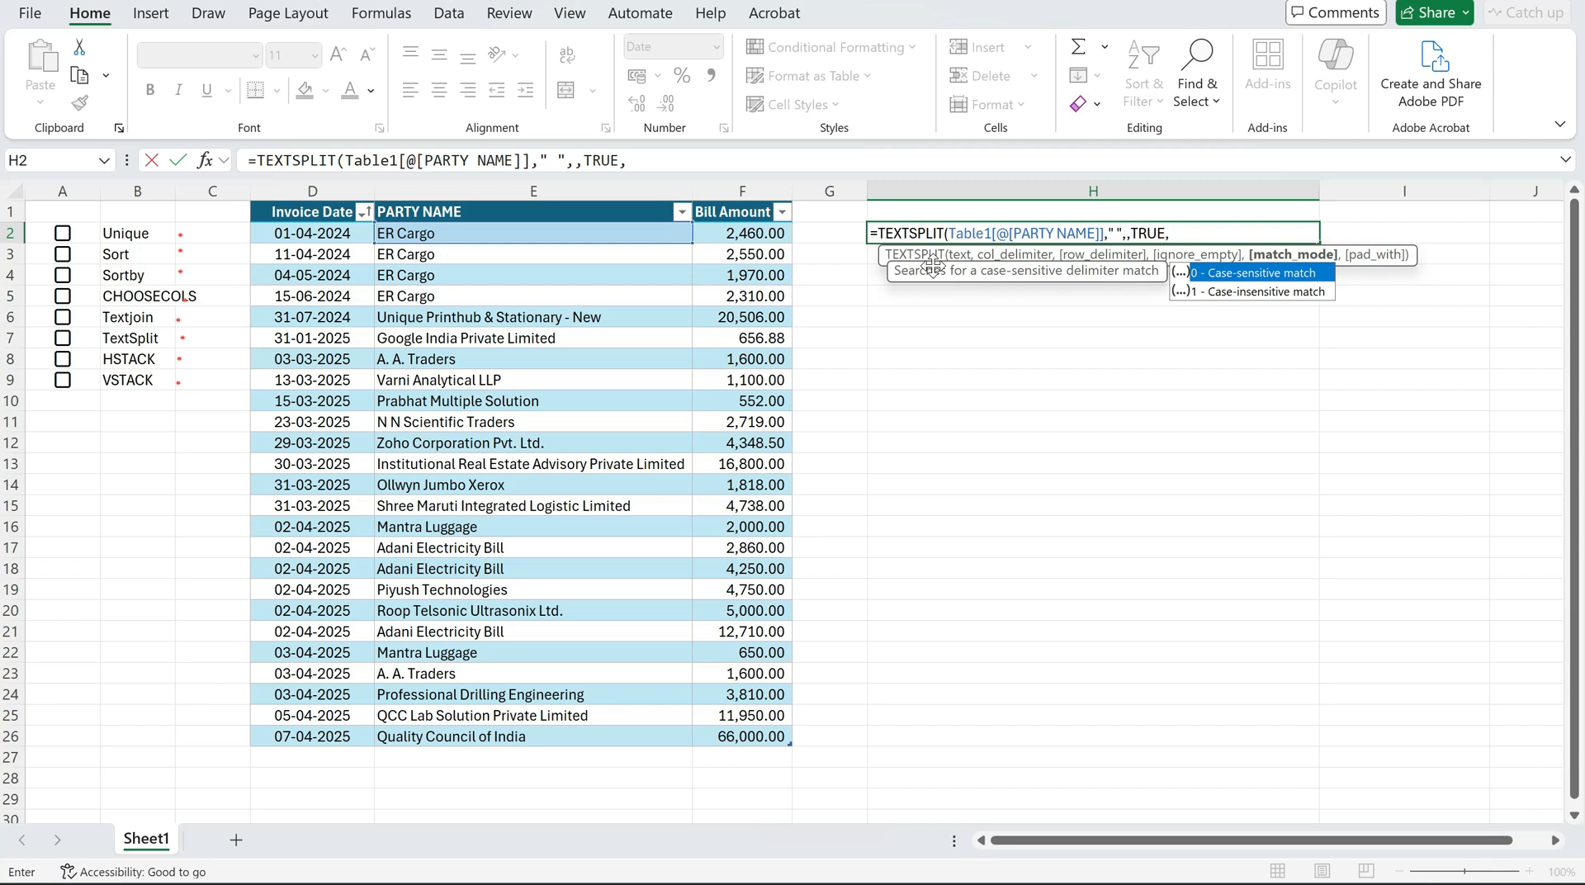
pyautogui.write('0')
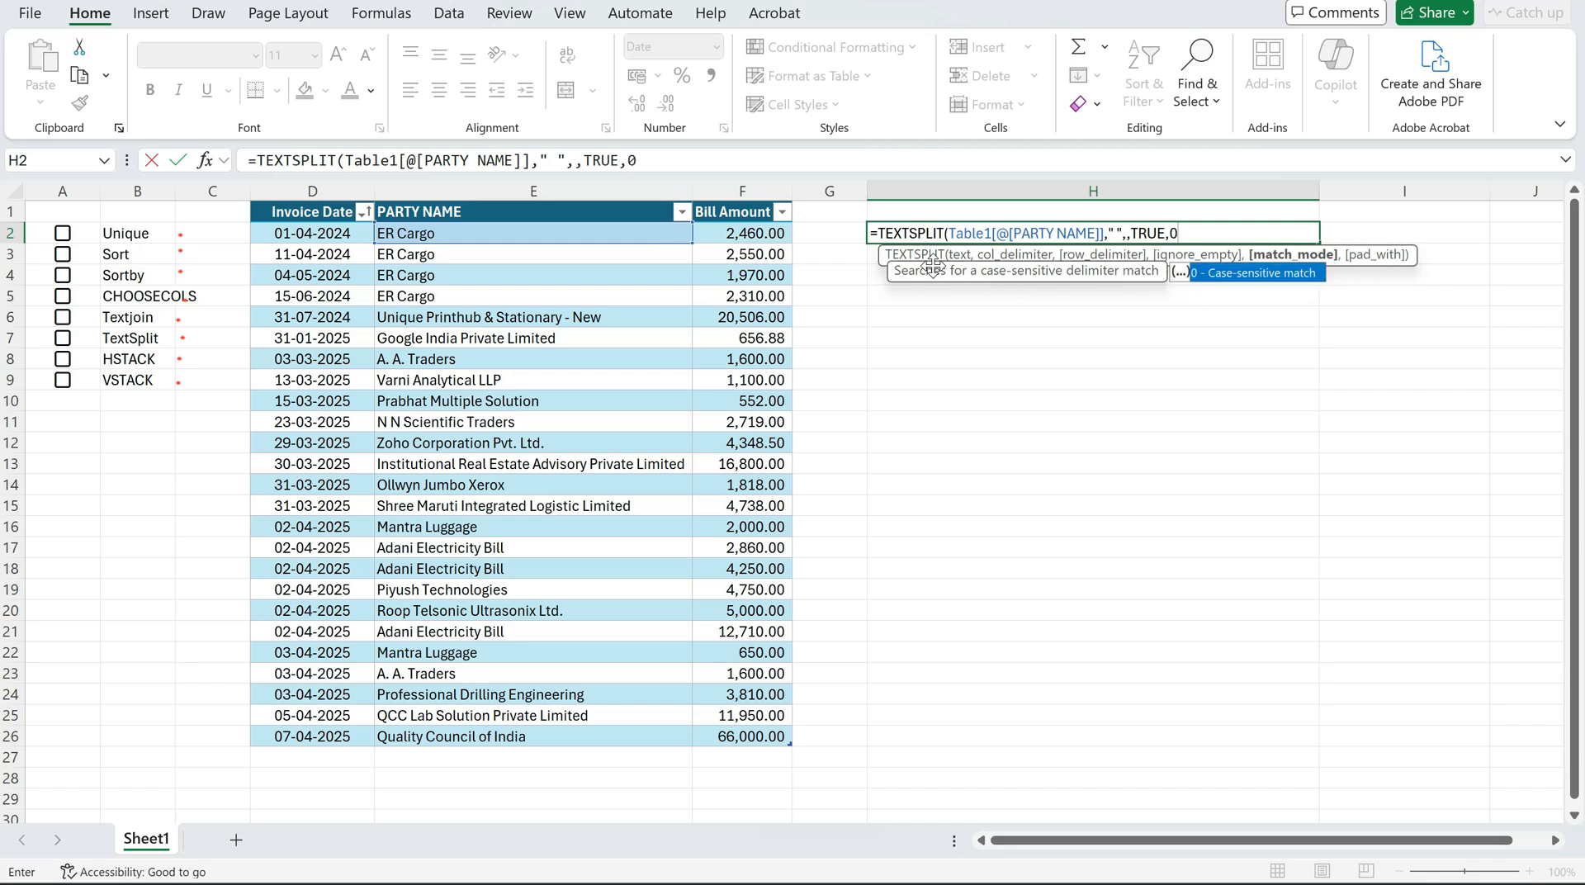
pyautogui.write(')')
pyautogui.press('Return')
pyautogui.press('Up')
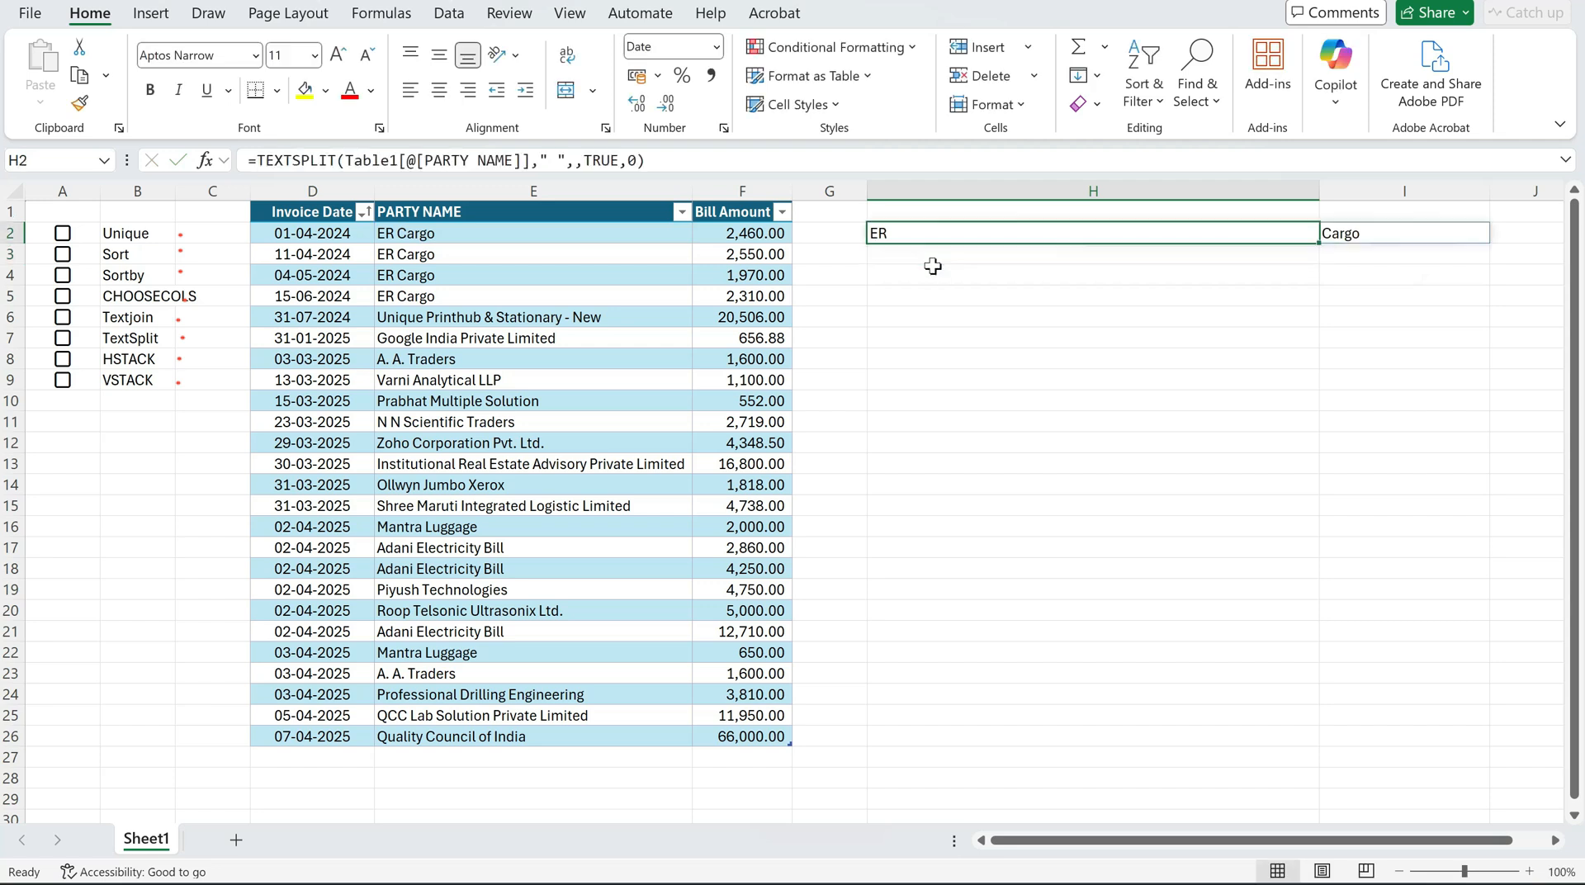
# Fill the TEXTSPLIT formula from H2 down to H26 so every party name is split
pyautogui.hotkey('shift', 'Down')
pyautogui.hotkey('shift', 'Down')
pyautogui.hotkey('shift', 'Down')
pyautogui.hotkey('shift', 'Down')
pyautogui.hotkey('shift', 'Down')
pyautogui.hotkey('shift', 'Down')
pyautogui.hotkey('shift', 'Down')
pyautogui.hotkey('shift', 'Down')
pyautogui.hotkey('shift', 'Down')
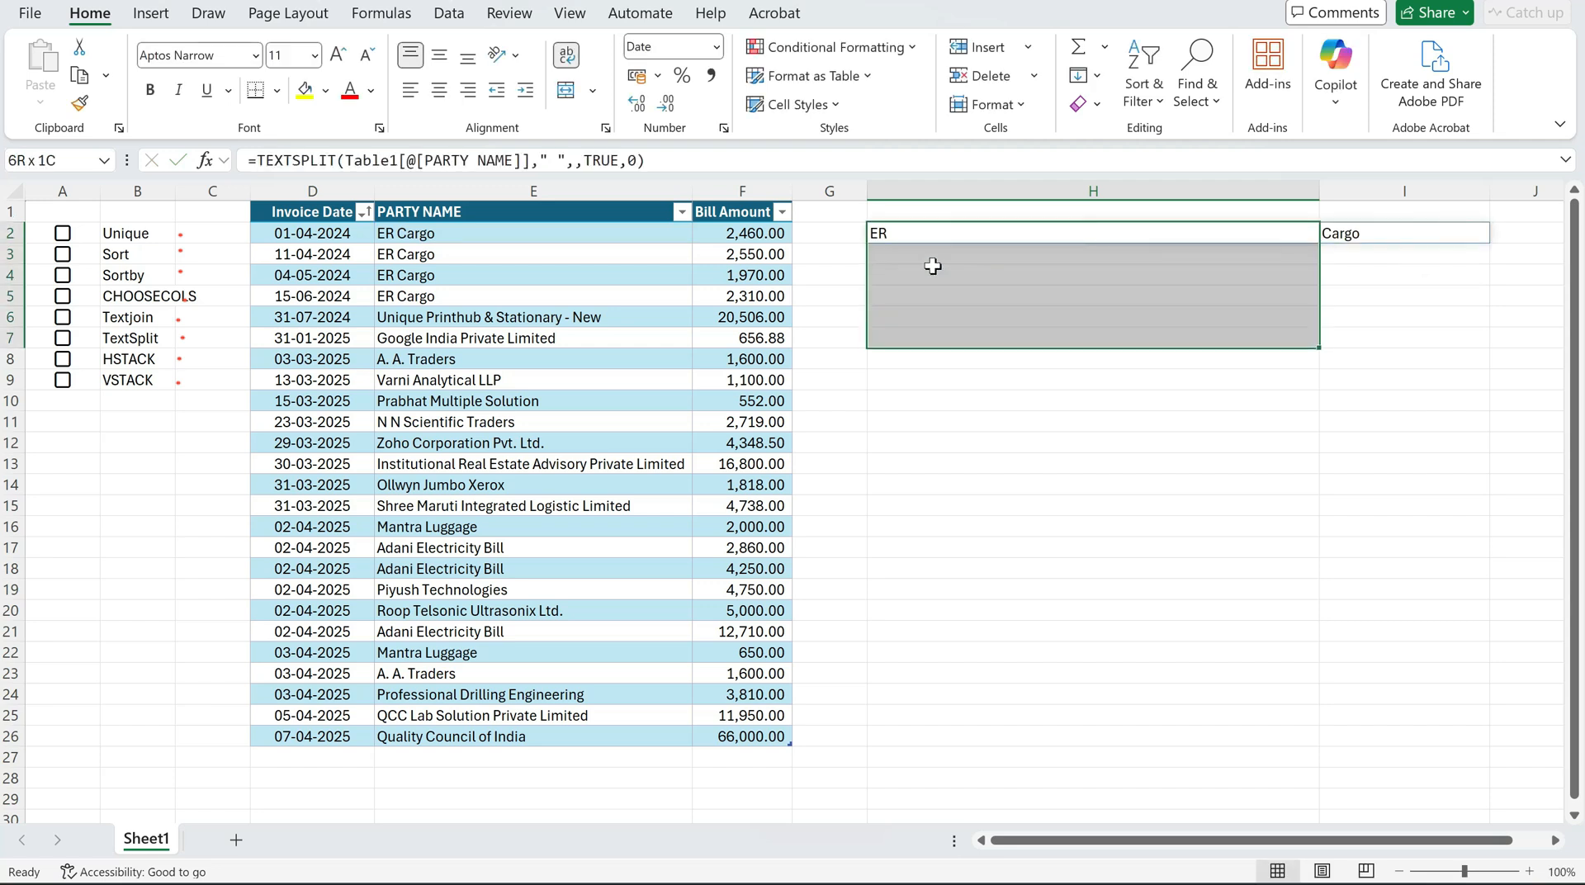
pyautogui.hotkey('shift', 'Down')
pyautogui.hotkey('shift', 'Down')
pyautogui.hotkey('shift', 'Down')
pyautogui.hotkey('shift', 'Down')
pyautogui.hotkey('shift', 'Down')
pyautogui.hotkey('shift', 'Down')
pyautogui.hotkey('shift', 'Down')
pyautogui.hotkey('shift', 'Down')
pyautogui.hotkey('shift', 'Down')
pyautogui.hotkey('shift', 'Down')
pyautogui.hotkey('shift', 'Down')
pyautogui.hotkey('shift', 'Down')
pyautogui.hotkey('shift', 'Down')
pyautogui.hotkey('shift', 'Down')
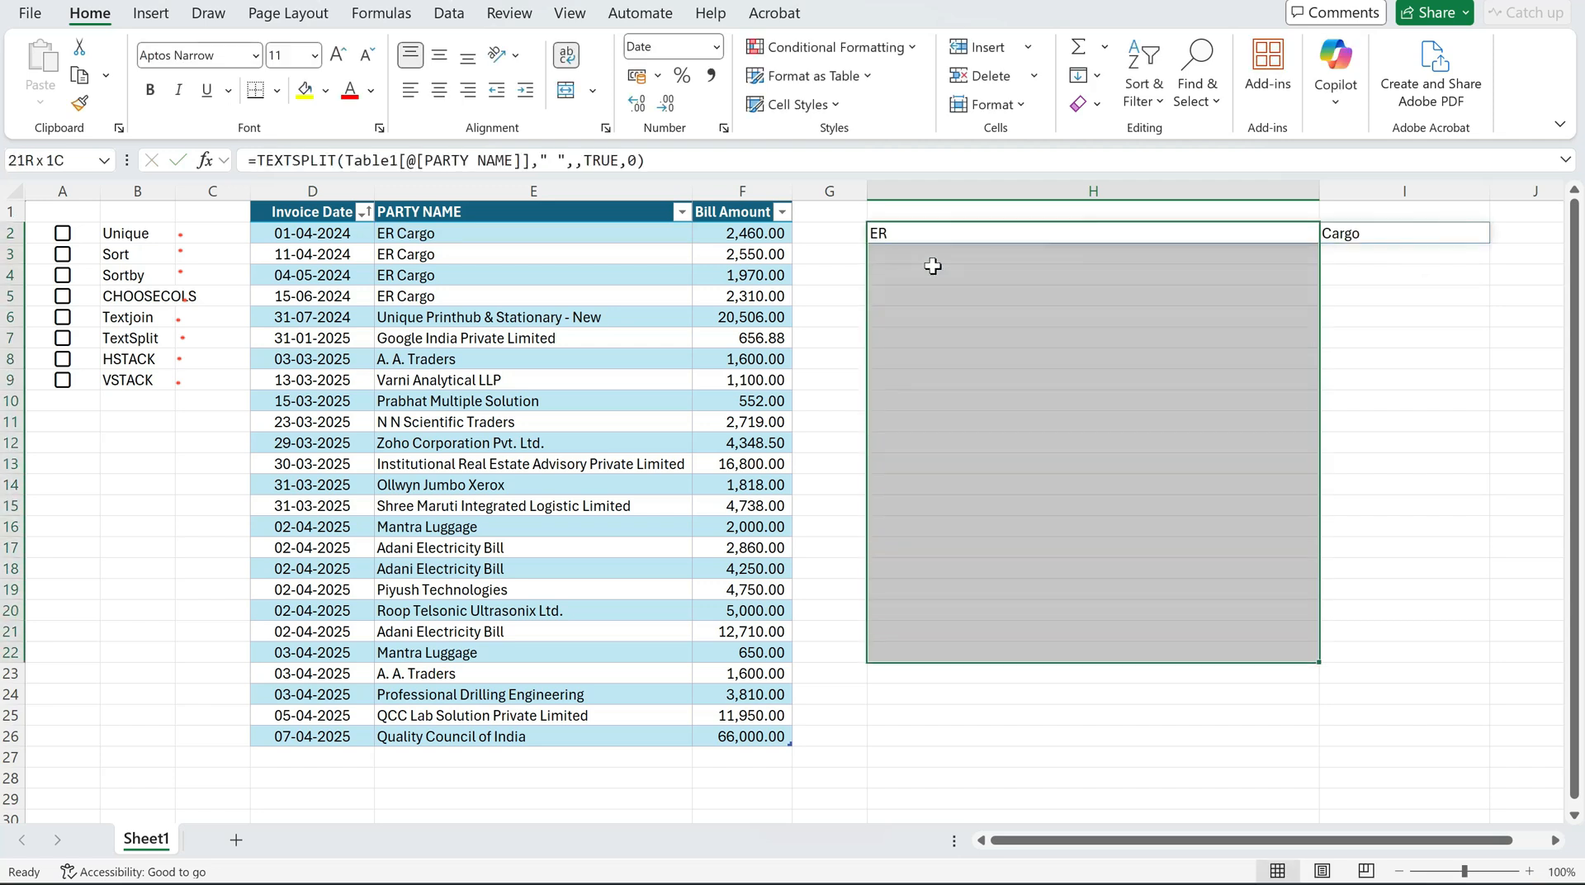
pyautogui.hotkey('shift', 'Down')
pyautogui.hotkey('shift', 'Down')
pyautogui.hotkey('shift', 'Down')
pyautogui.hotkey('shift', 'Up')
pyautogui.hotkey('shift', 'Up')
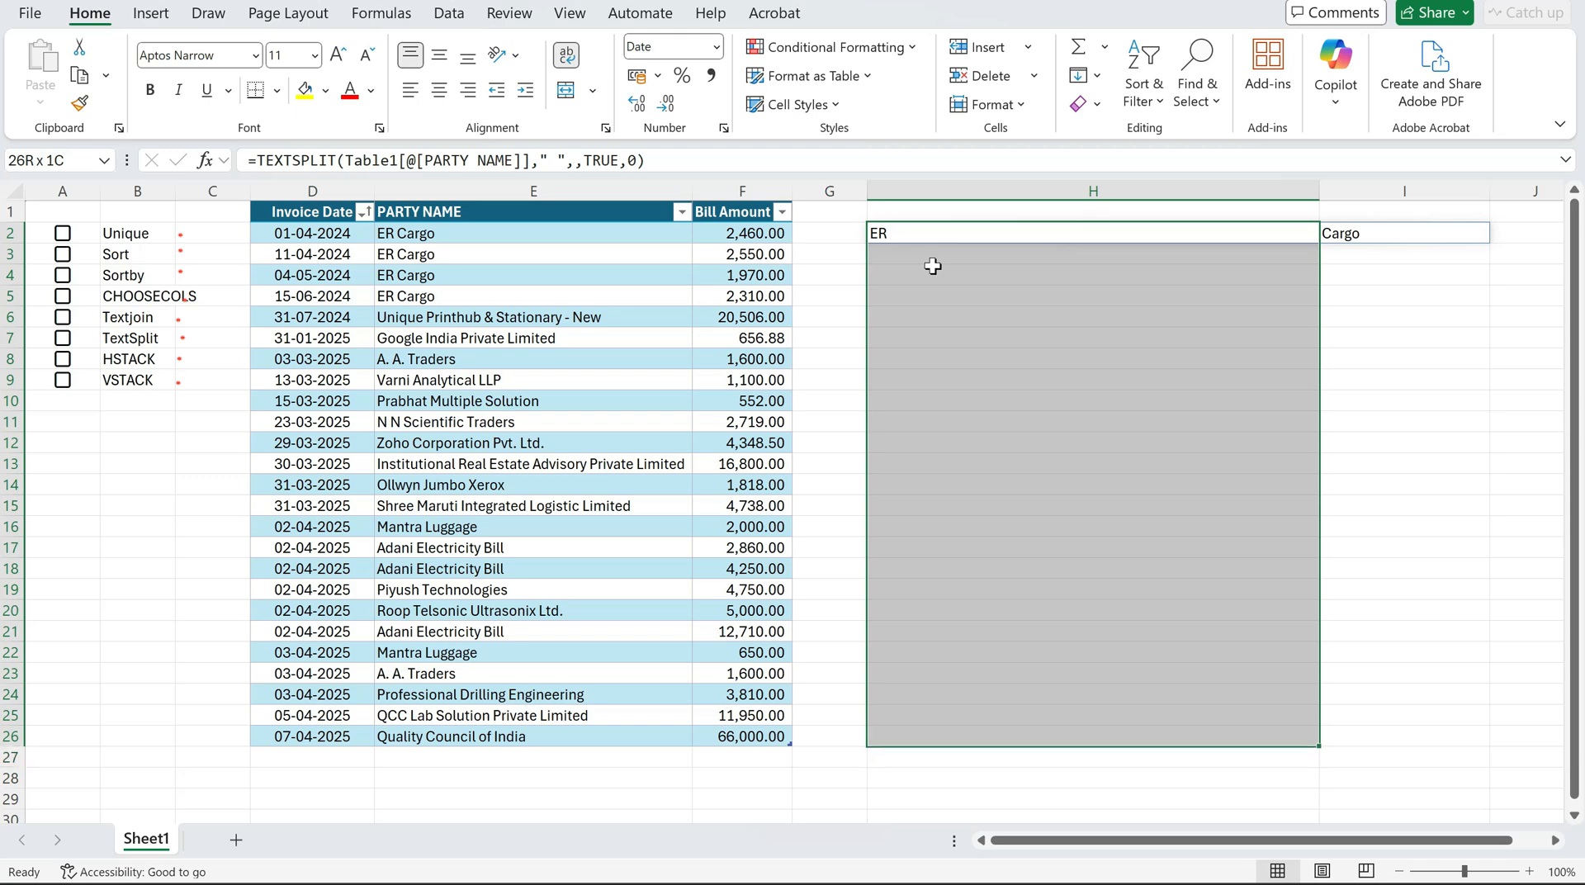
# Narrow column H so that all the columns of split party names fit in view, and highlight the results
pyautogui.click(937, 274)
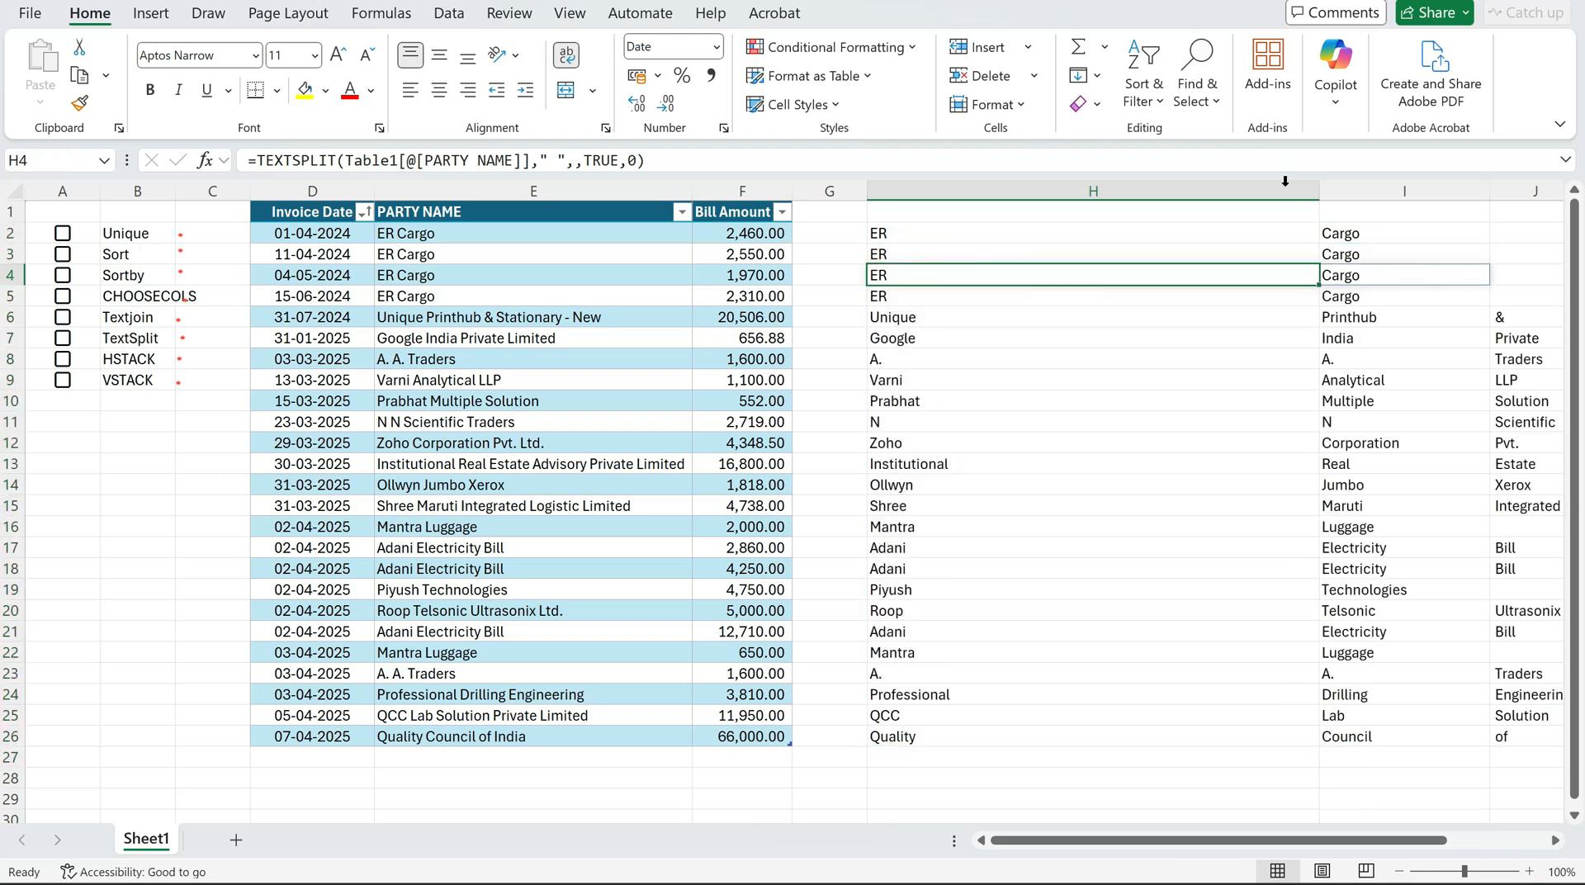
pyautogui.moveTo(1319, 192); pyautogui.dragTo(1021, 198)
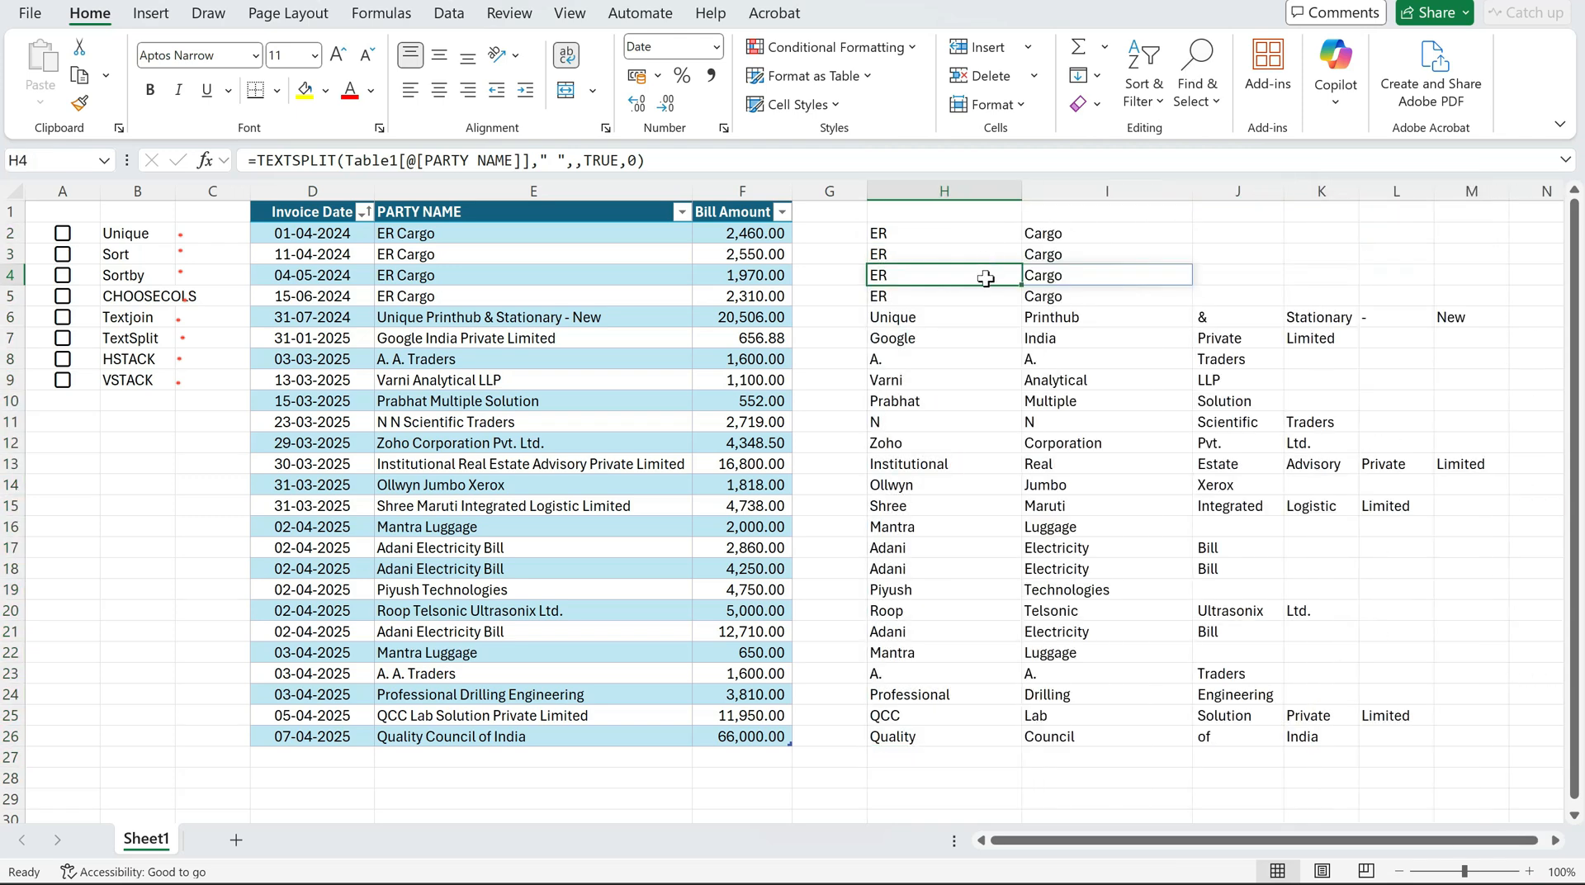
pyautogui.moveTo(948, 234); pyautogui.dragTo(1097, 528)
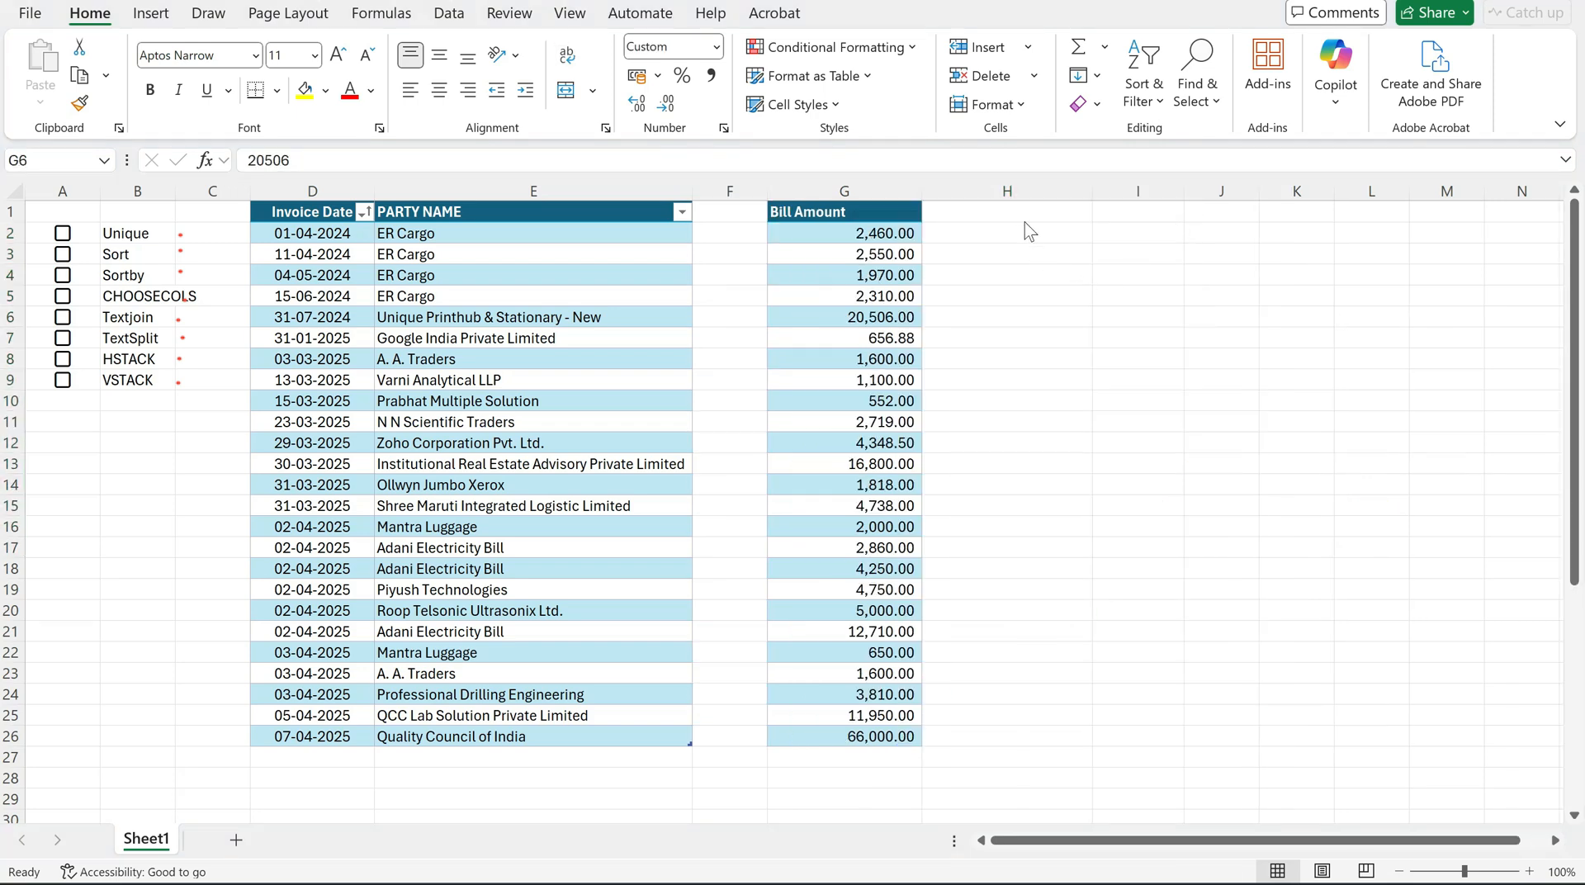
# Narrow the empty column H and highlight the two separate data ranges D1:E26 and G1:G26 in turn
pyautogui.click(1054, 217)
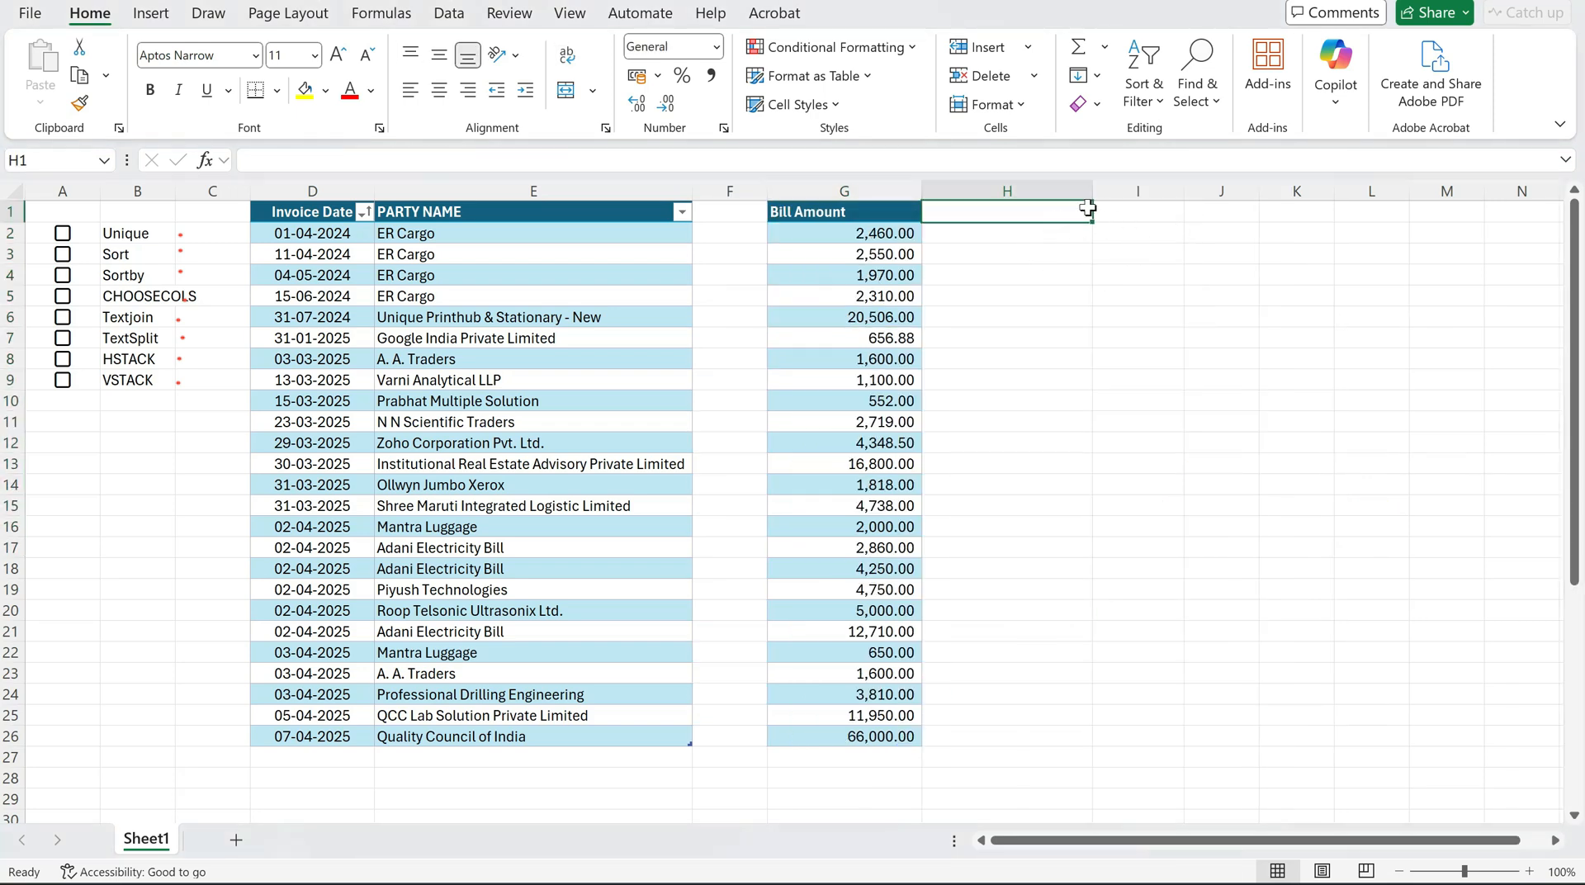
pyautogui.moveTo(1092, 191); pyautogui.dragTo(1000, 192)
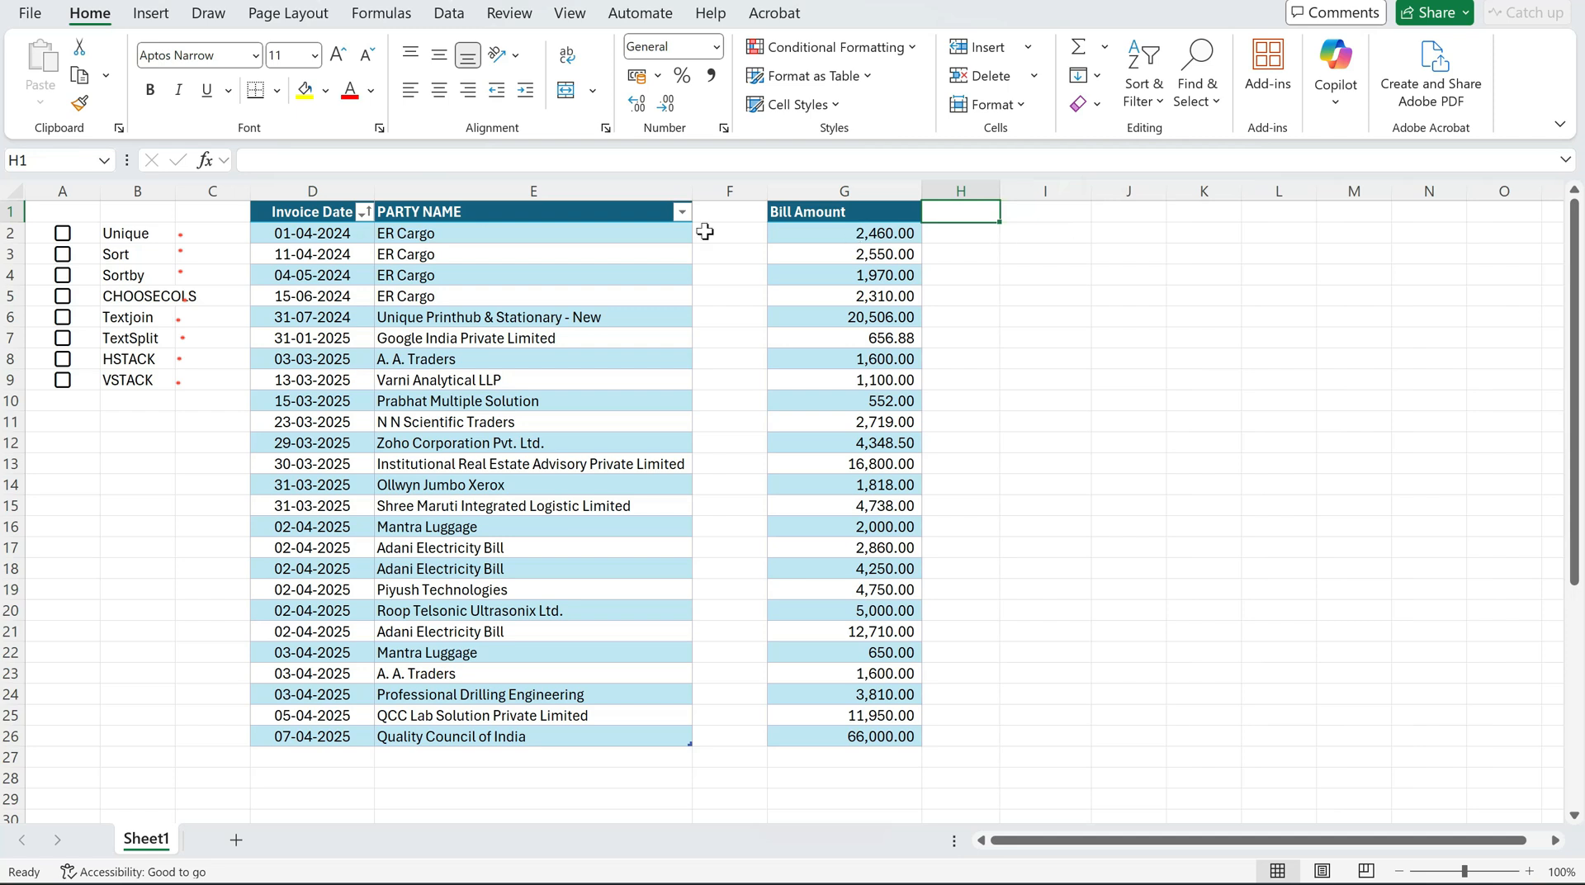
pyautogui.moveTo(315, 219); pyautogui.dragTo(602, 736)
pyautogui.moveTo(834, 211); pyautogui.dragTo(858, 732)
pyautogui.click(1050, 210)
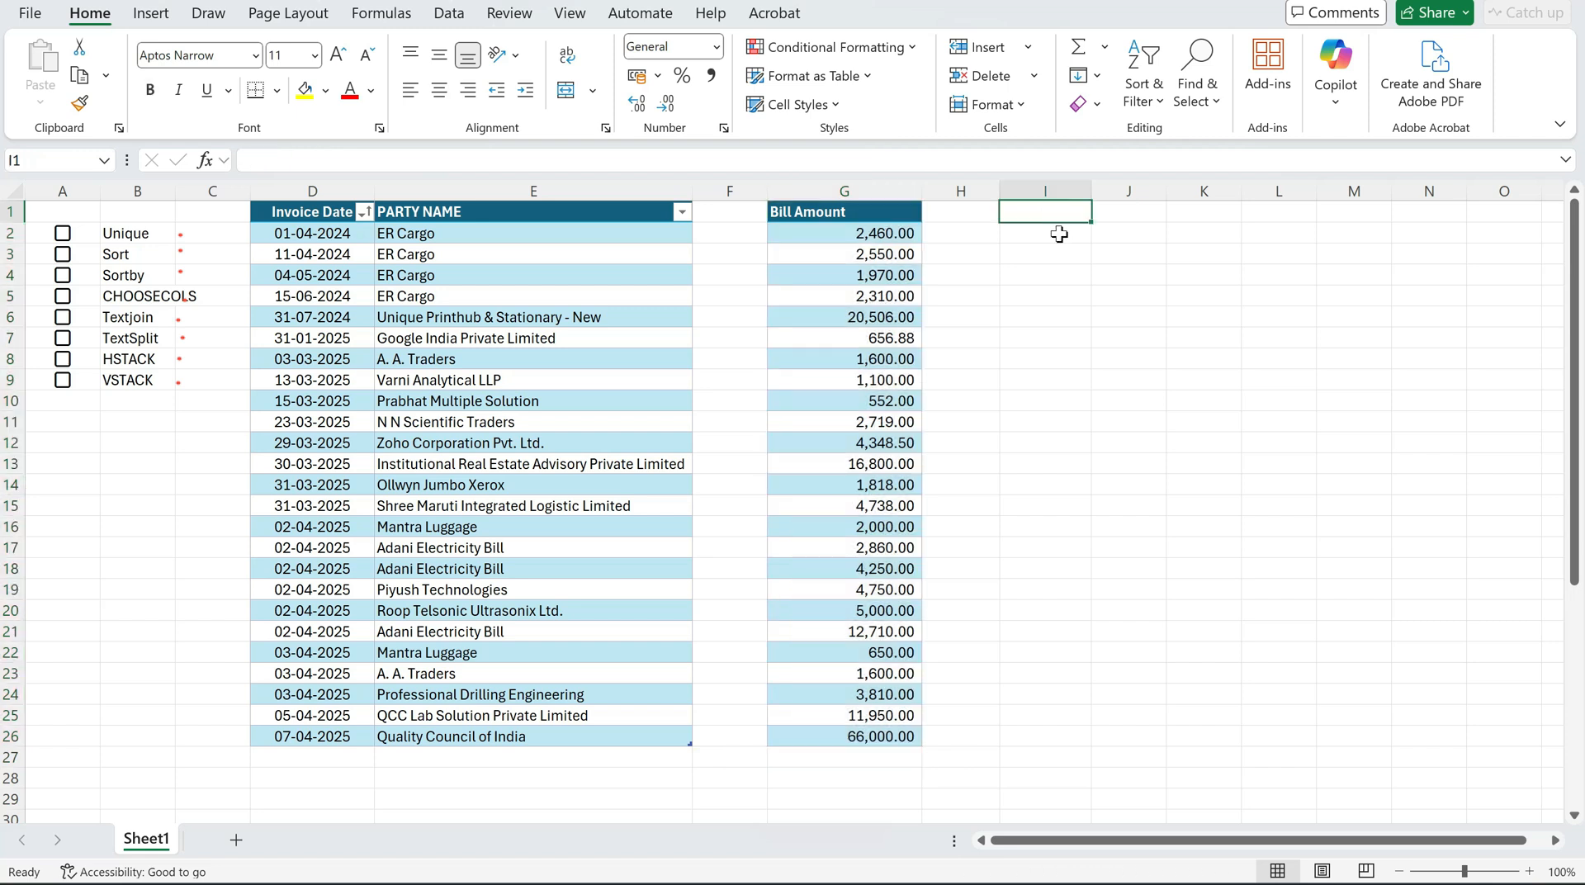
# Start an HSTACK formula in I2 with the invoice date and party name data D2:E26 (Table1) as the first array
pyautogui.click(1059, 235)
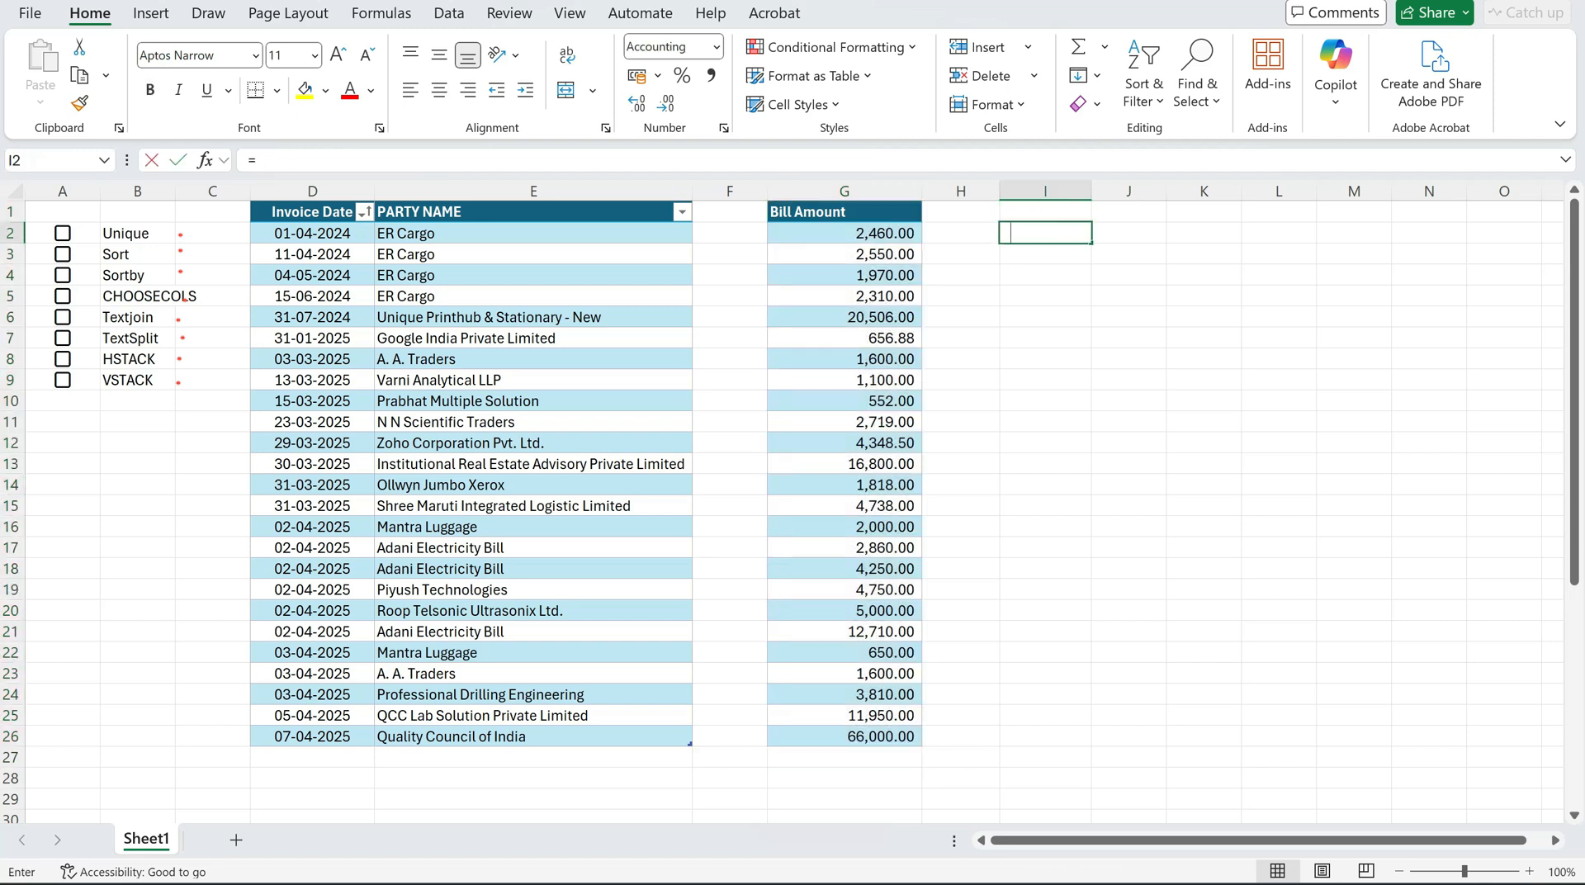
pyautogui.write('=hs')
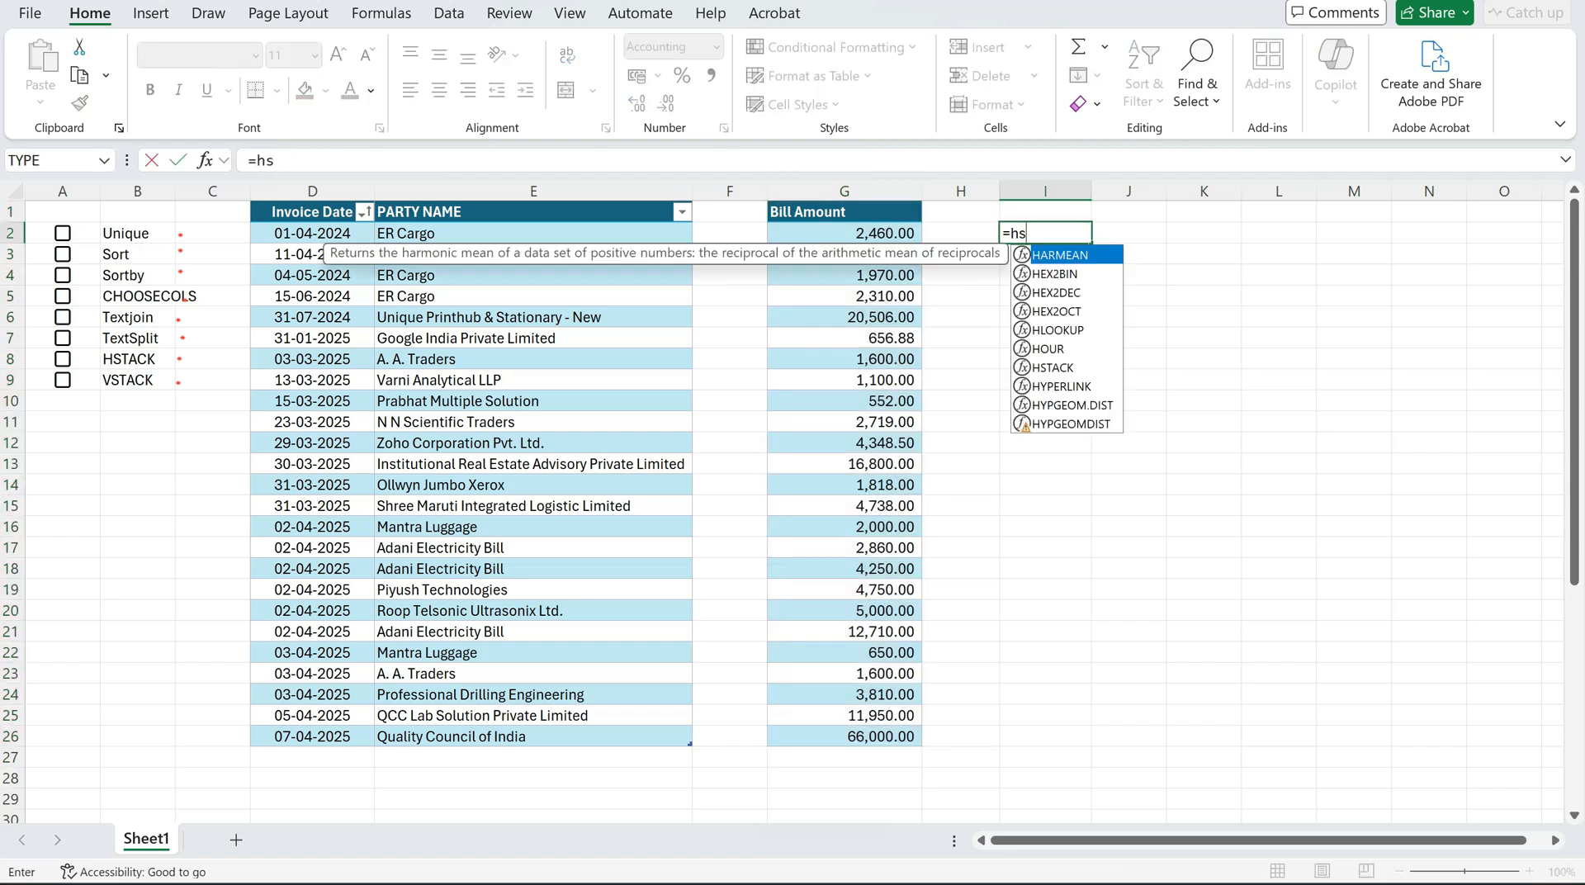
pyautogui.write('ta')
pyautogui.press('Tab')
pyautogui.press('Left')
pyautogui.press('Left')
pyautogui.press('Left')
pyautogui.press('Left')
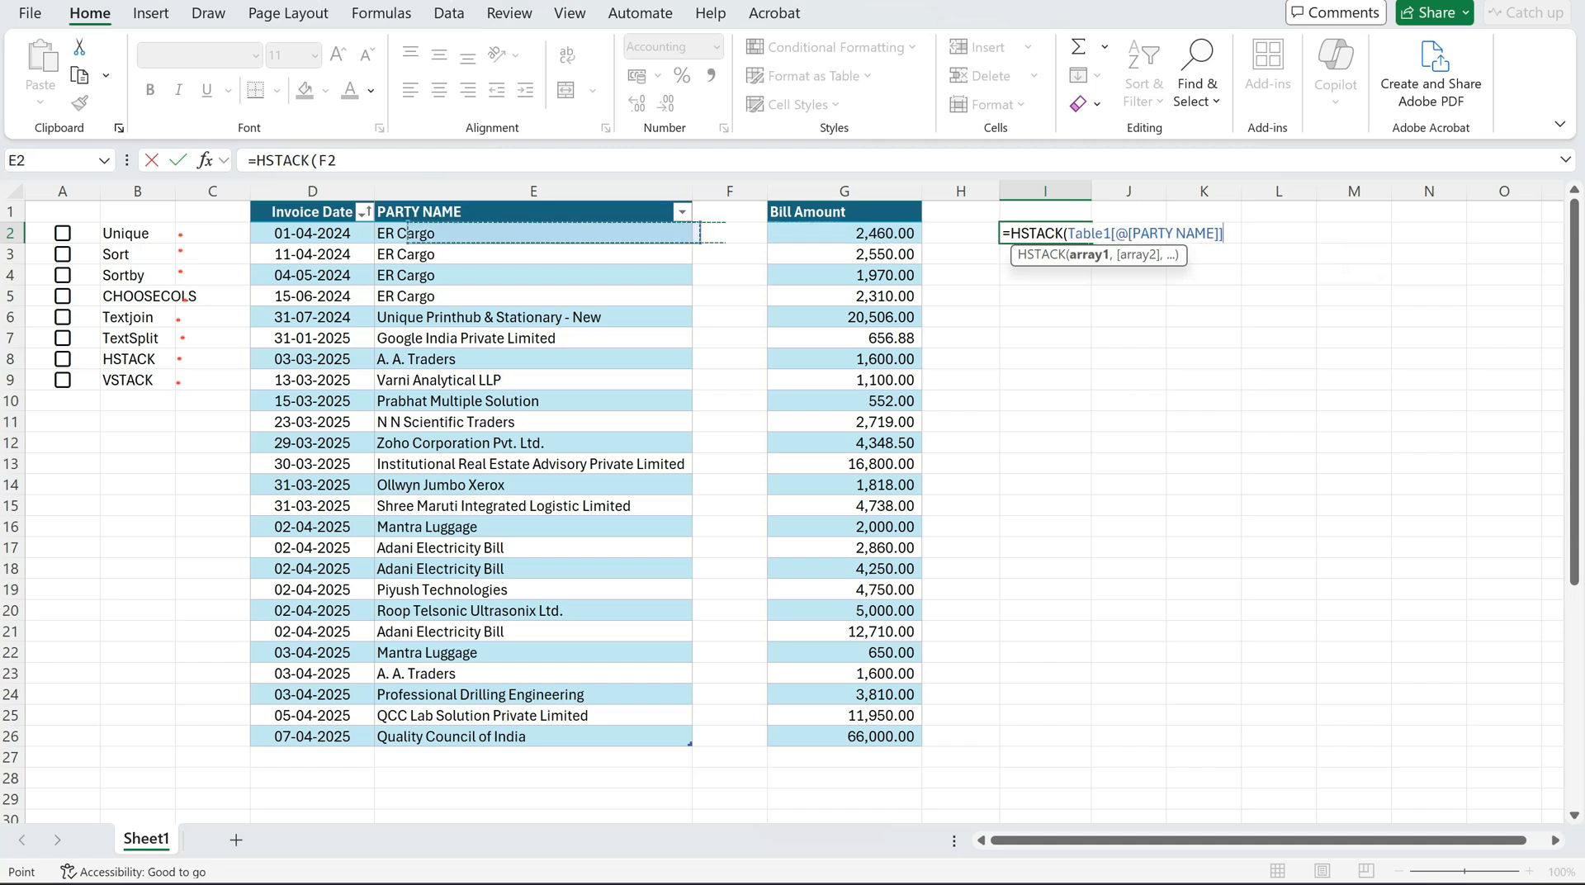
pyautogui.press('Left')
pyautogui.hotkey('ctrl', 'shift', 'Right')
pyautogui.hotkey('ctrl', 'shift', 'Down')
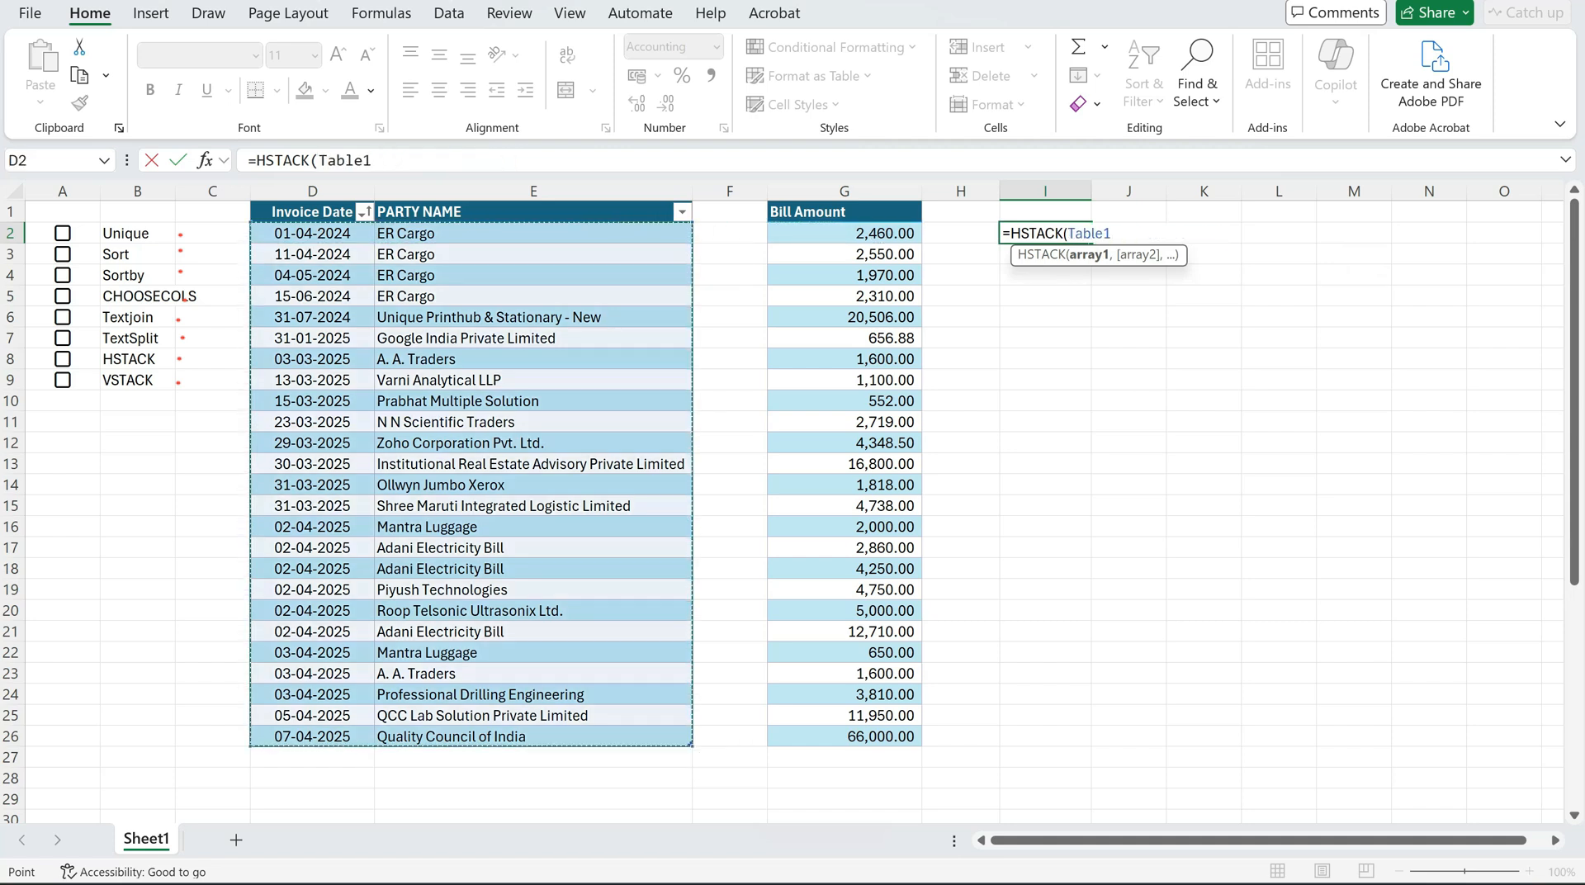
# Add the bill amounts G2:G26 as the second HSTACK array and enter the formula
pyautogui.write(',')
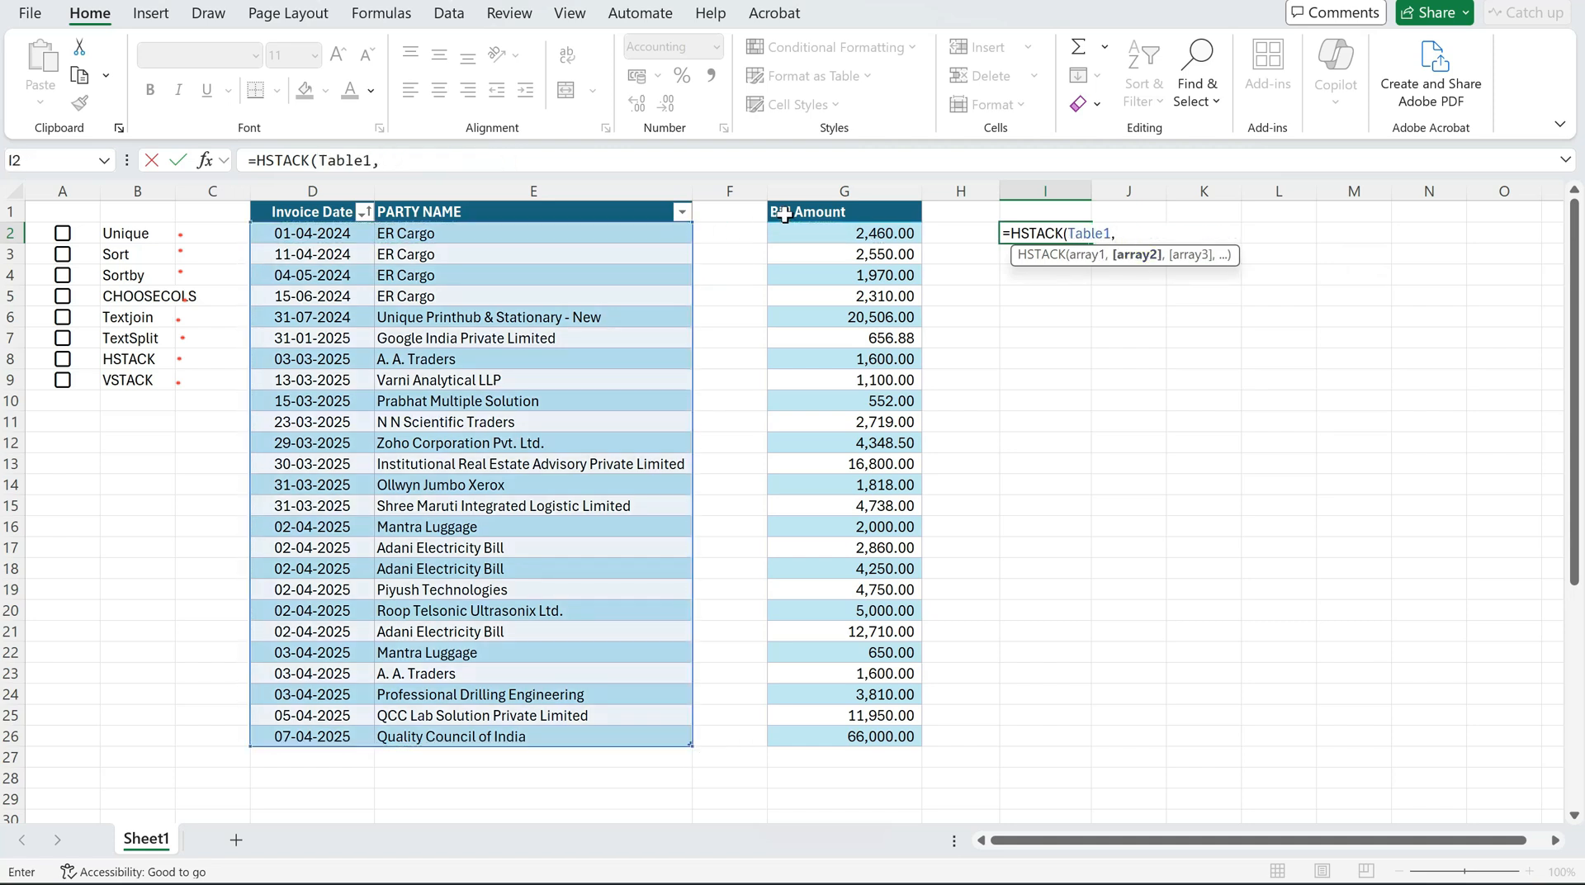
pyautogui.click(844, 235)
pyautogui.hotkey('ctrl', 'shift', 'Down')
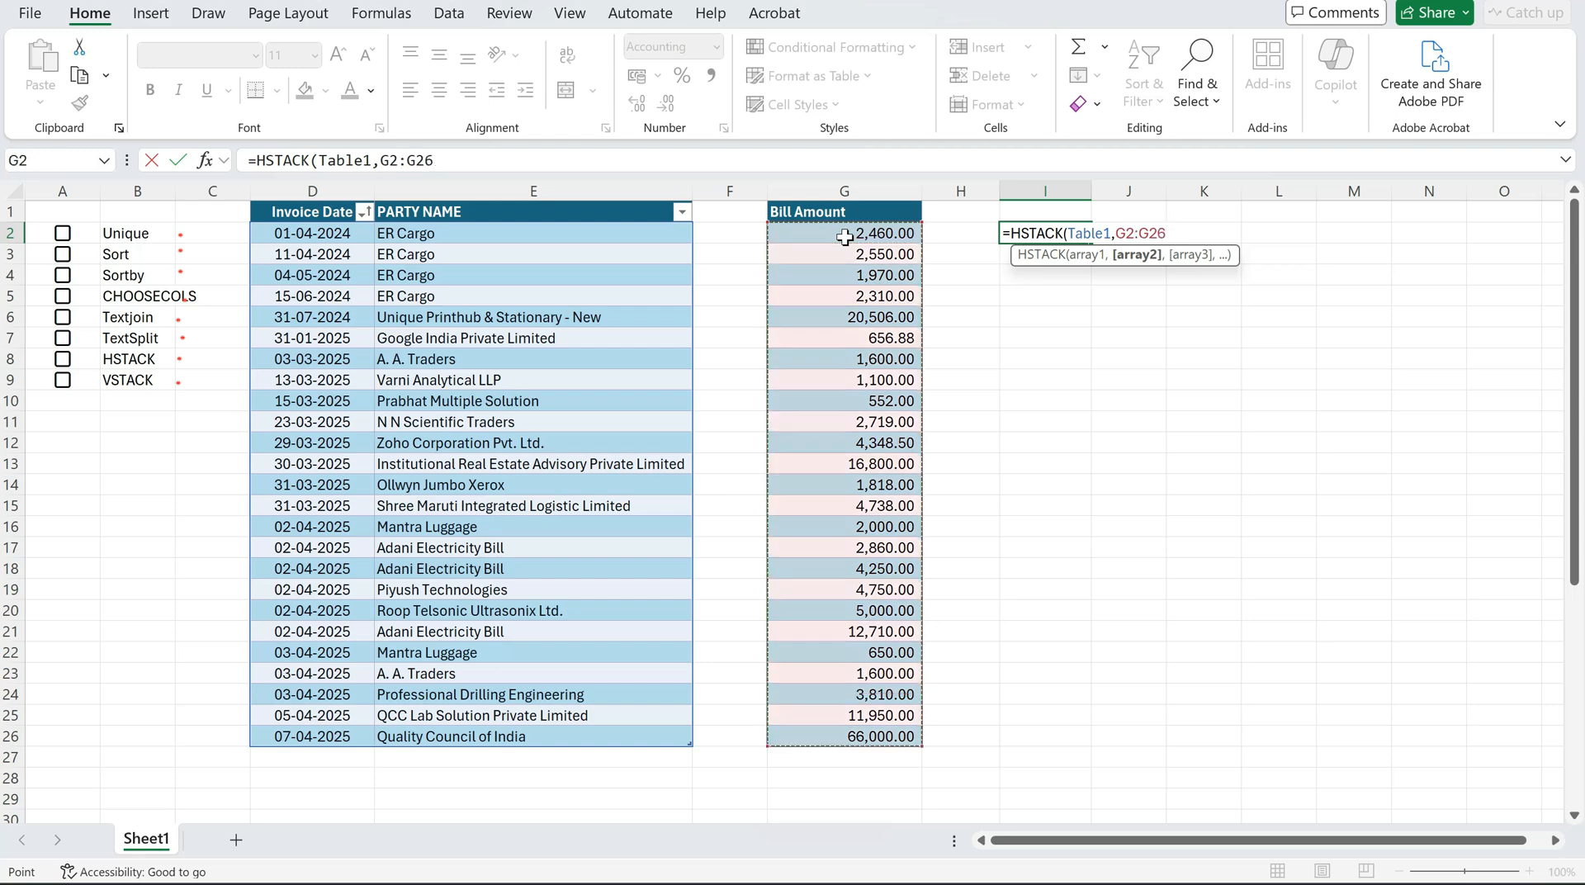
pyautogui.write(')')
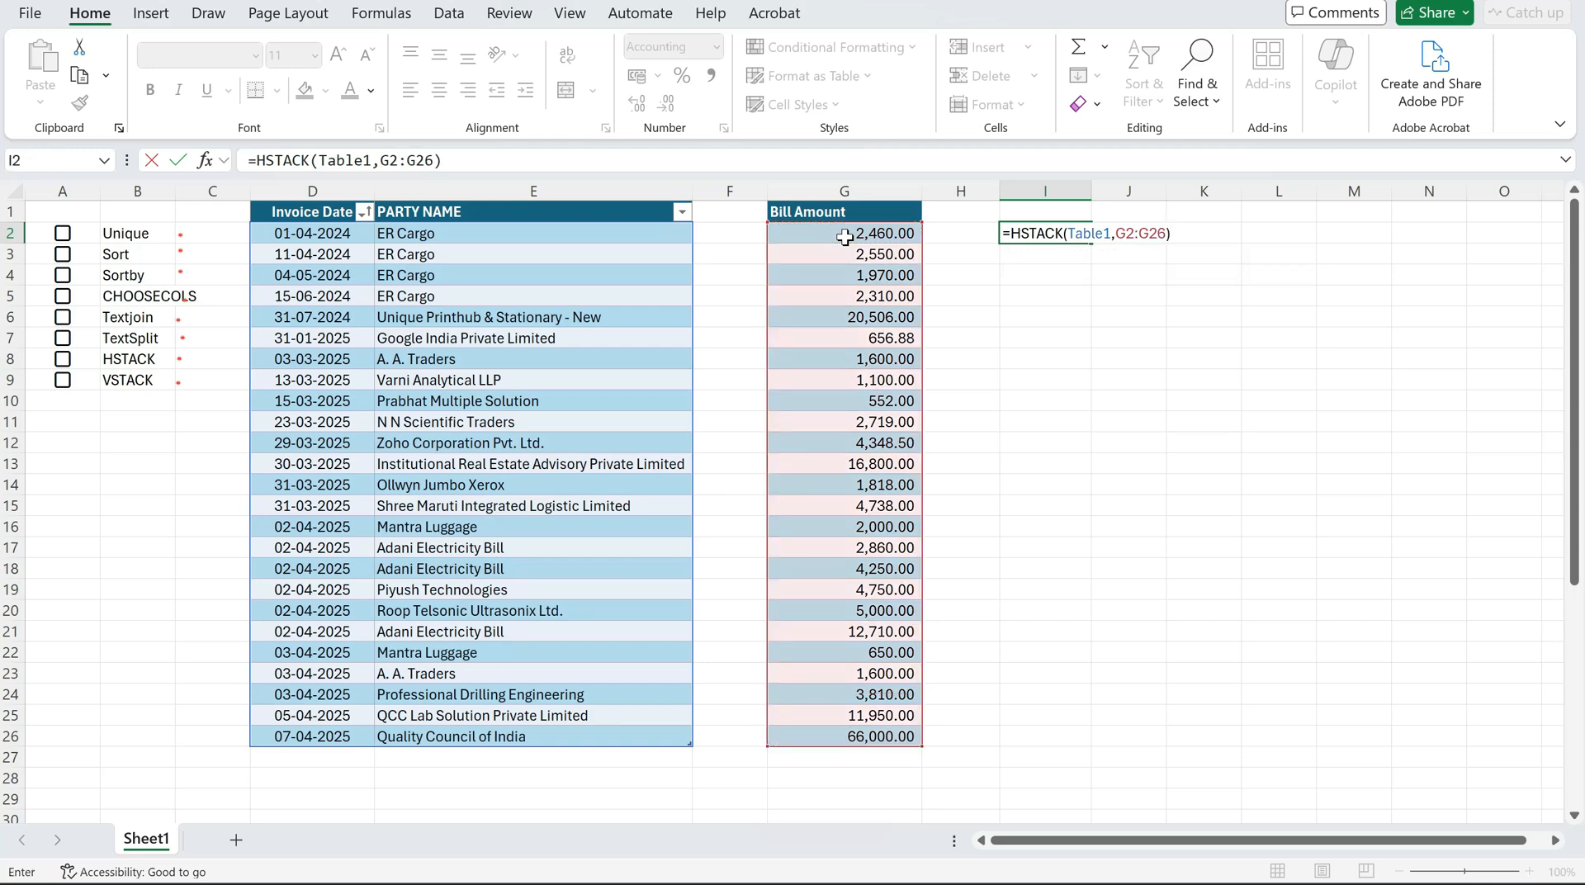
pyautogui.hotkey('ctrl', 'Return')
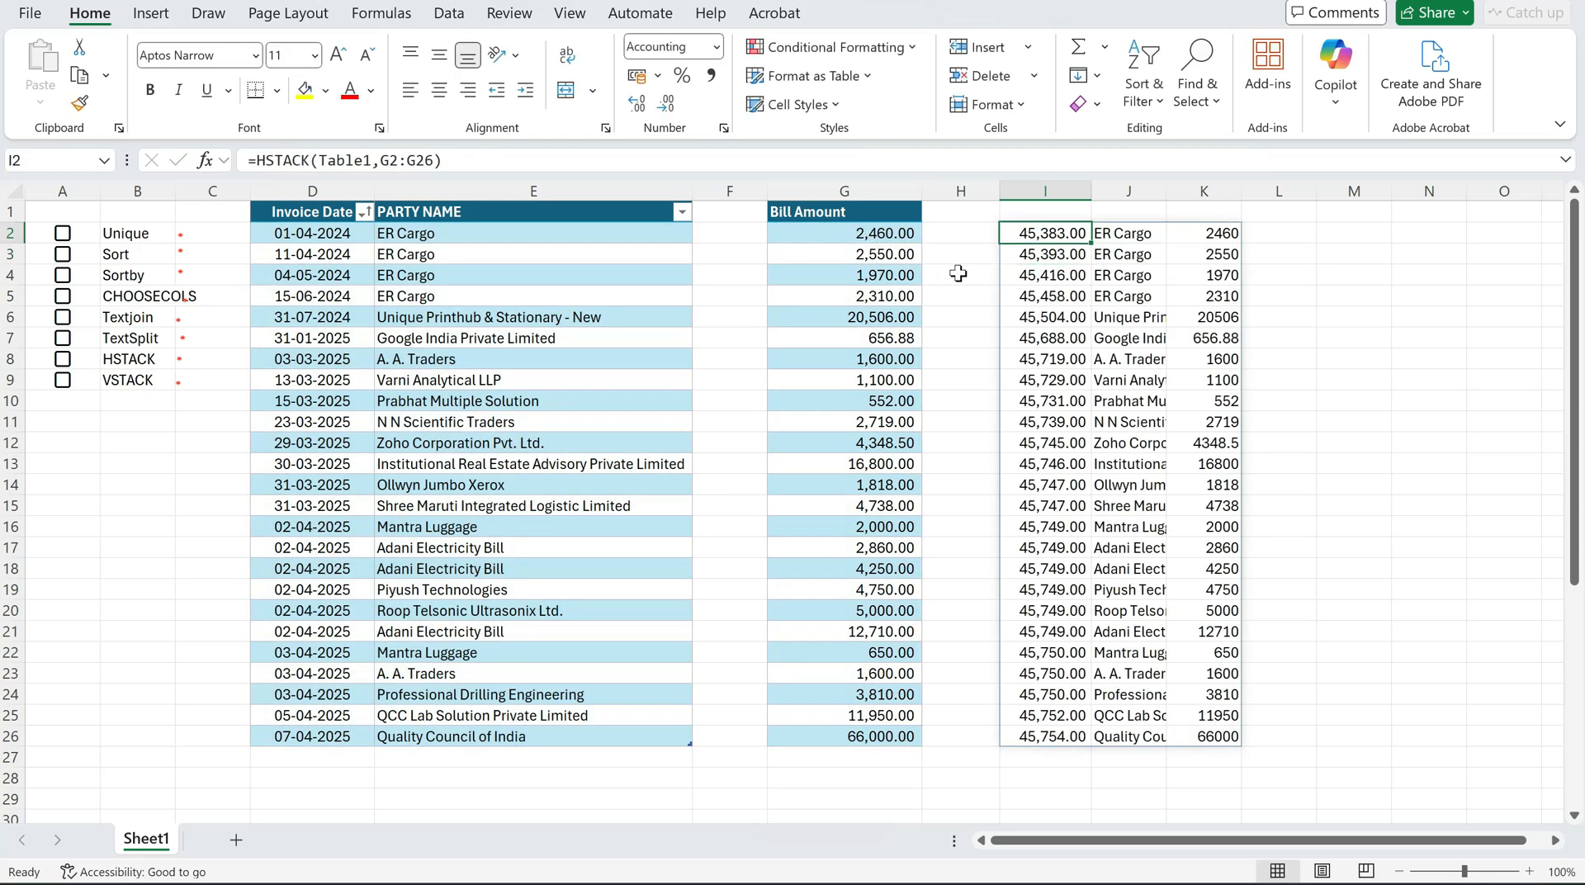
# Format column I of the HSTACK result as dates and highlight the source data D2:E26 for comparison
pyautogui.hotkey('ctrl', 'space')
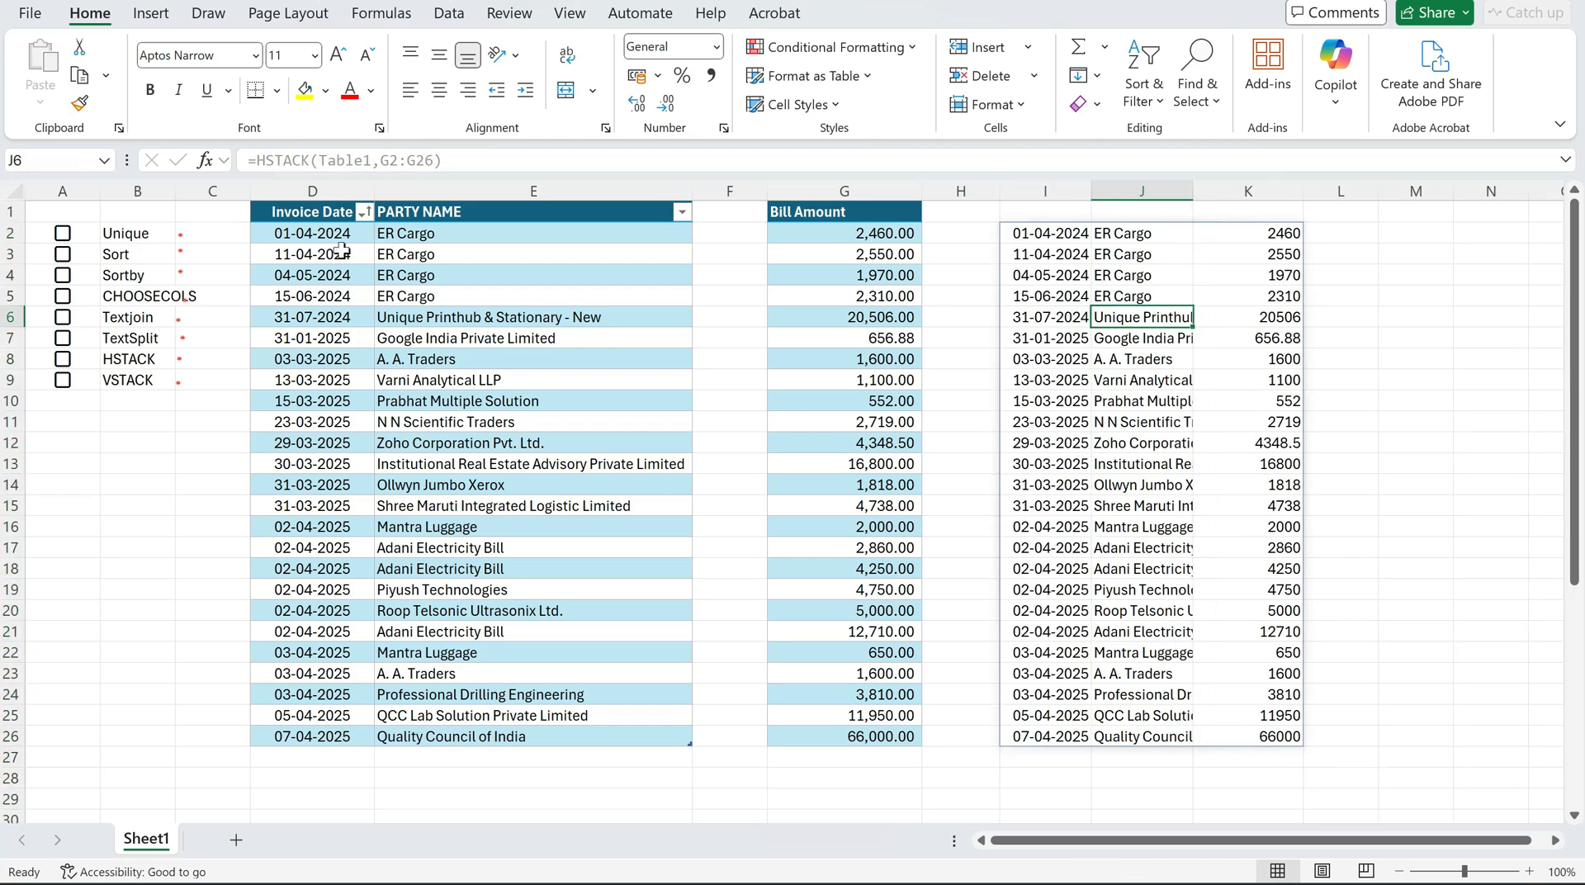
pyautogui.moveTo(334, 244); pyautogui.dragTo(561, 736)
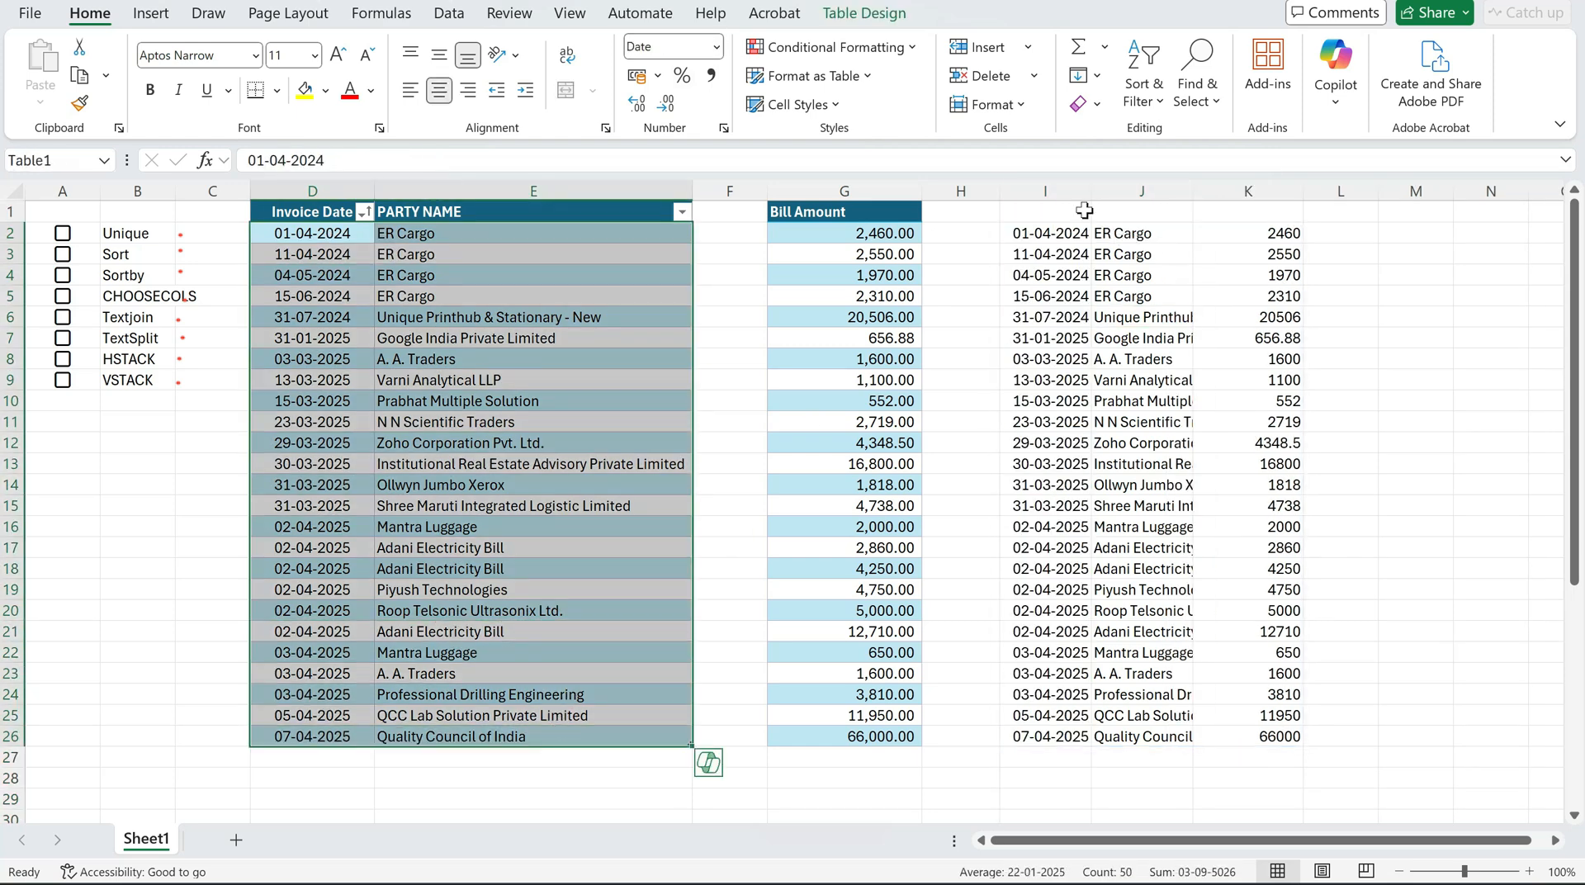
# Delete the HSTACK result columns I:K and the Bill Amount column G
pyautogui.moveTo(1063, 196); pyautogui.dragTo(1244, 206)
pyautogui.hotkey('ctrl', '-')
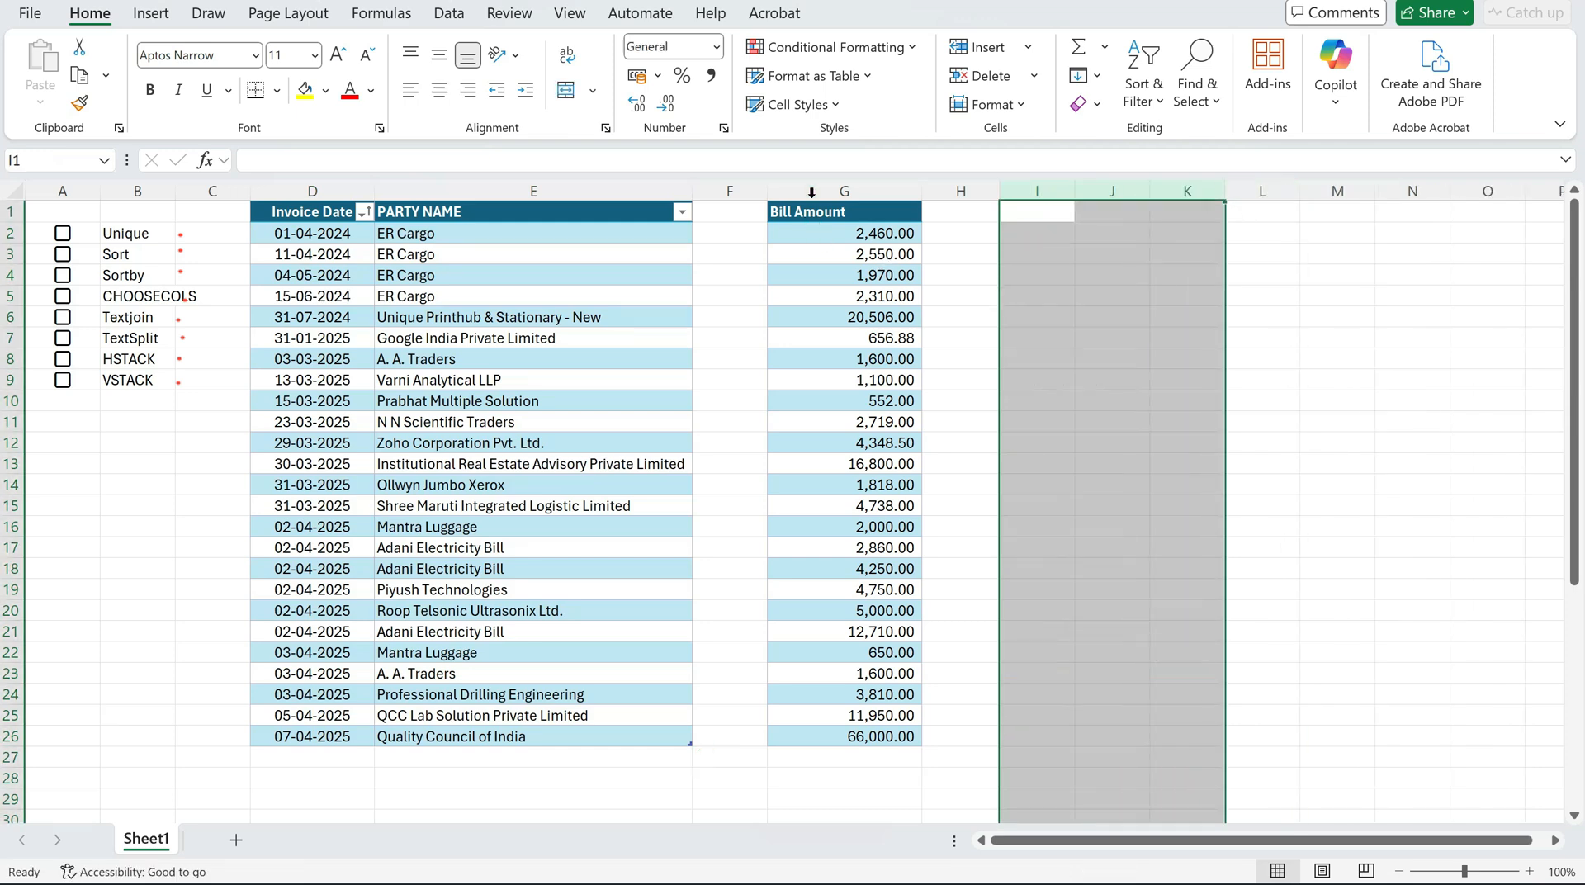
pyautogui.click(811, 191)
pyautogui.scroll(-4, 719, 380)
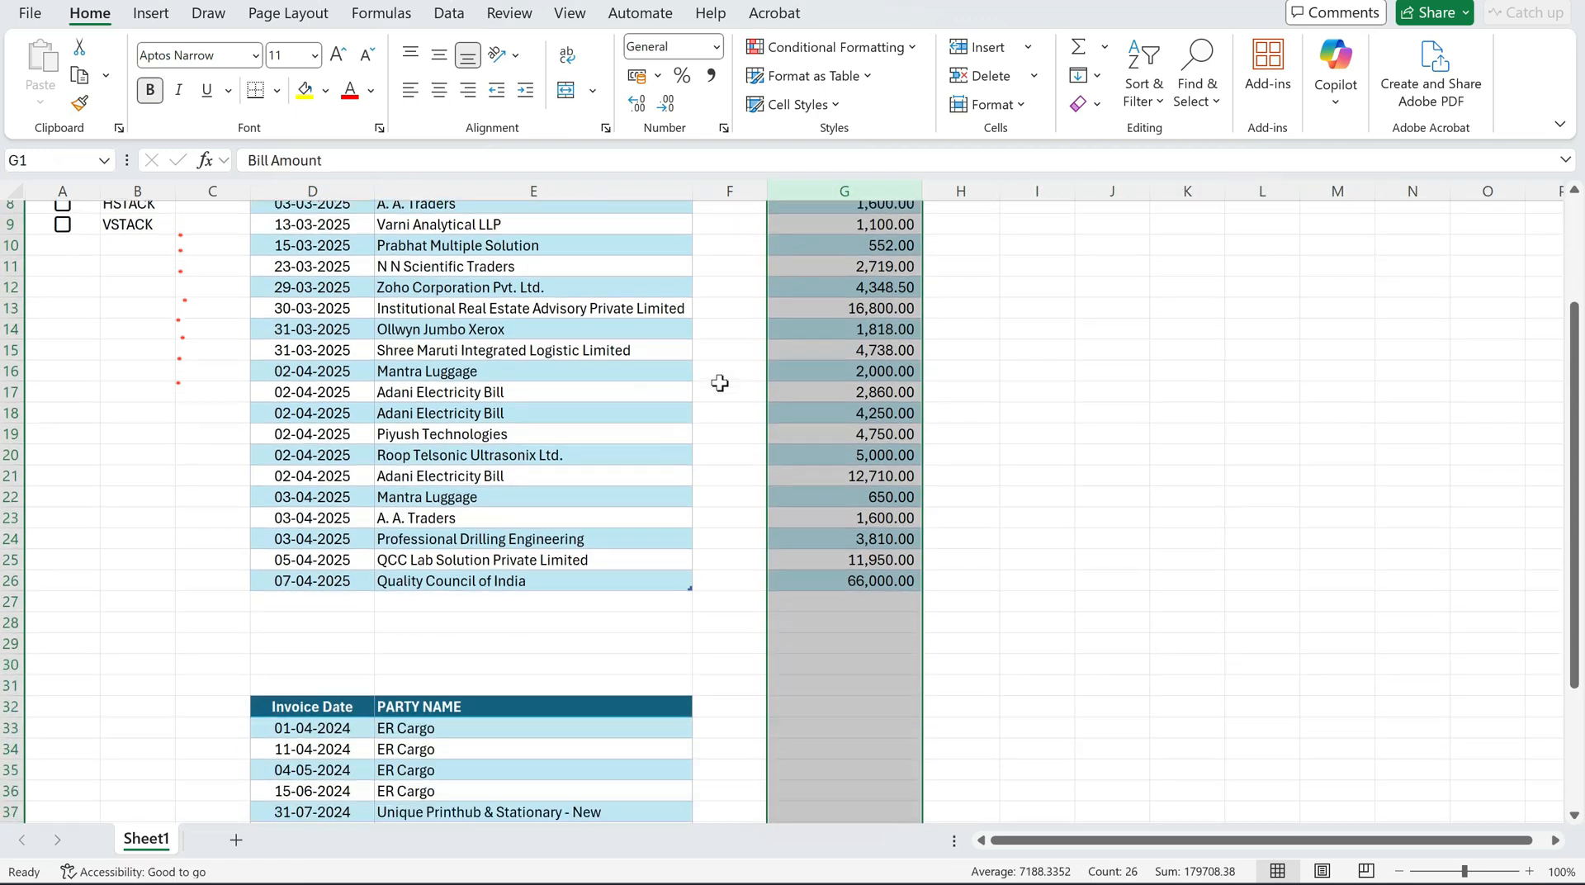
pyautogui.scroll(4, 719, 382)
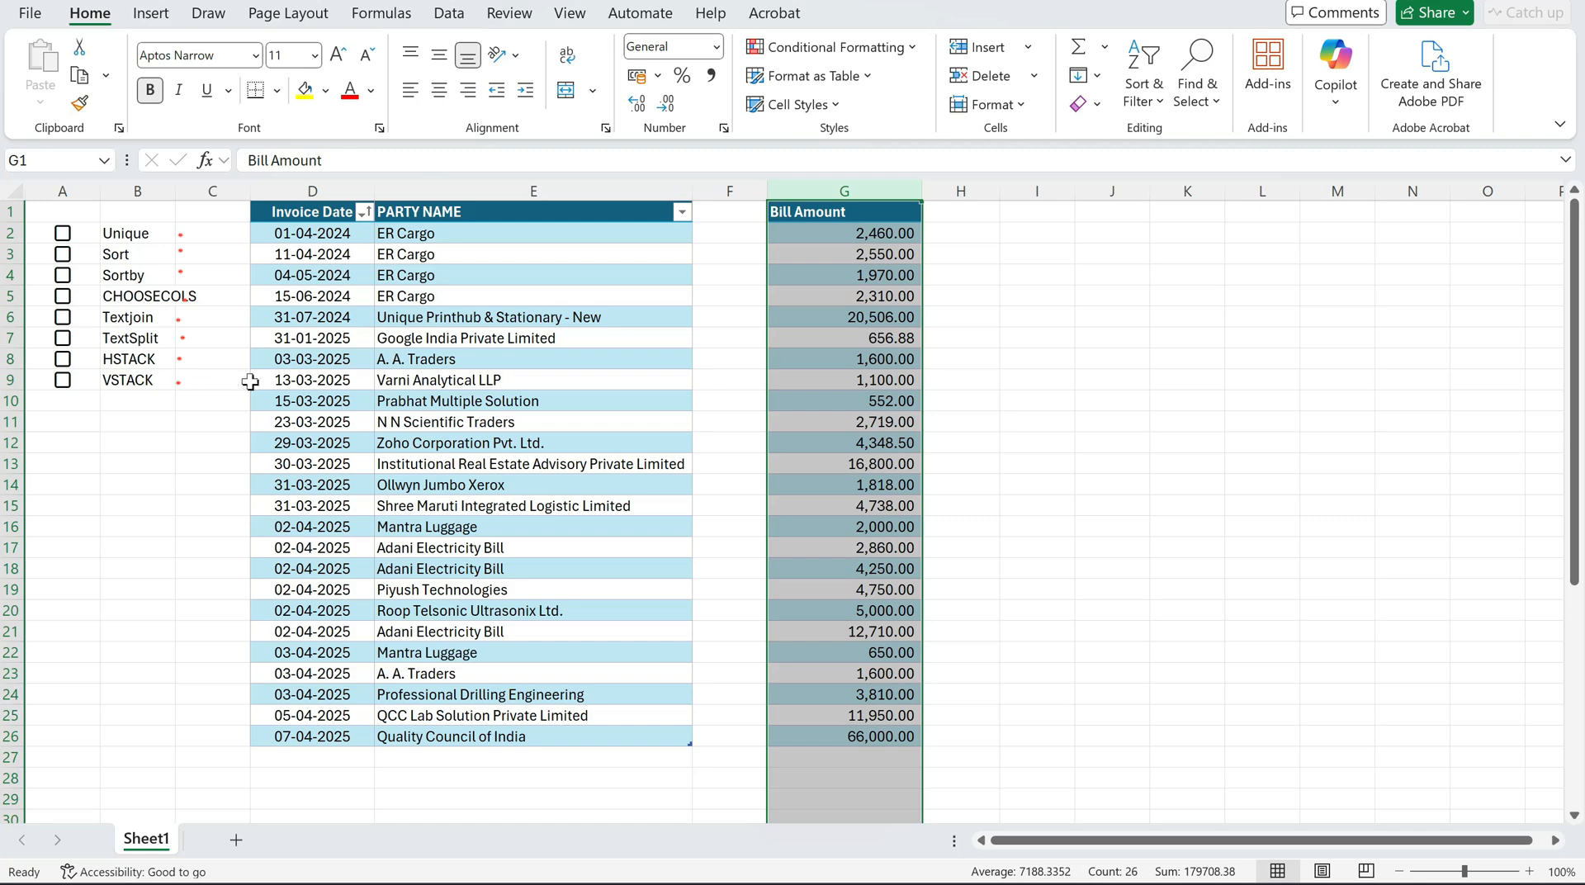
pyautogui.hotkey('ctrl', '-')
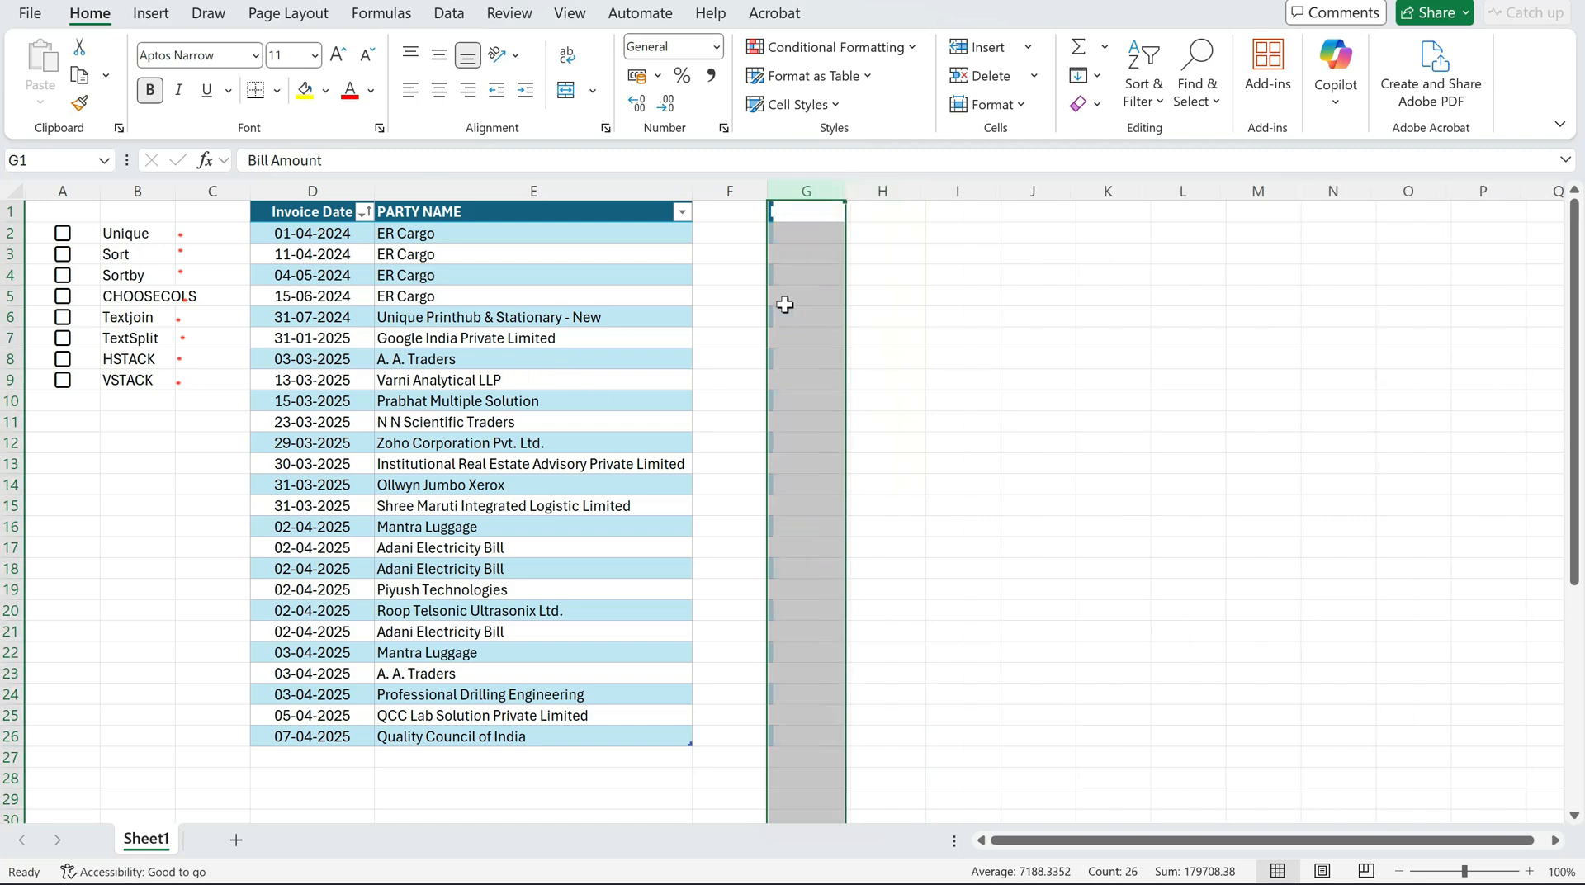
# Start a VSTACK formula in G2 with the upper table's data D2:E26 (Table1) as the first array
pyautogui.scroll(-3, 665, 326)
pyautogui.scroll(-2, 665, 329)
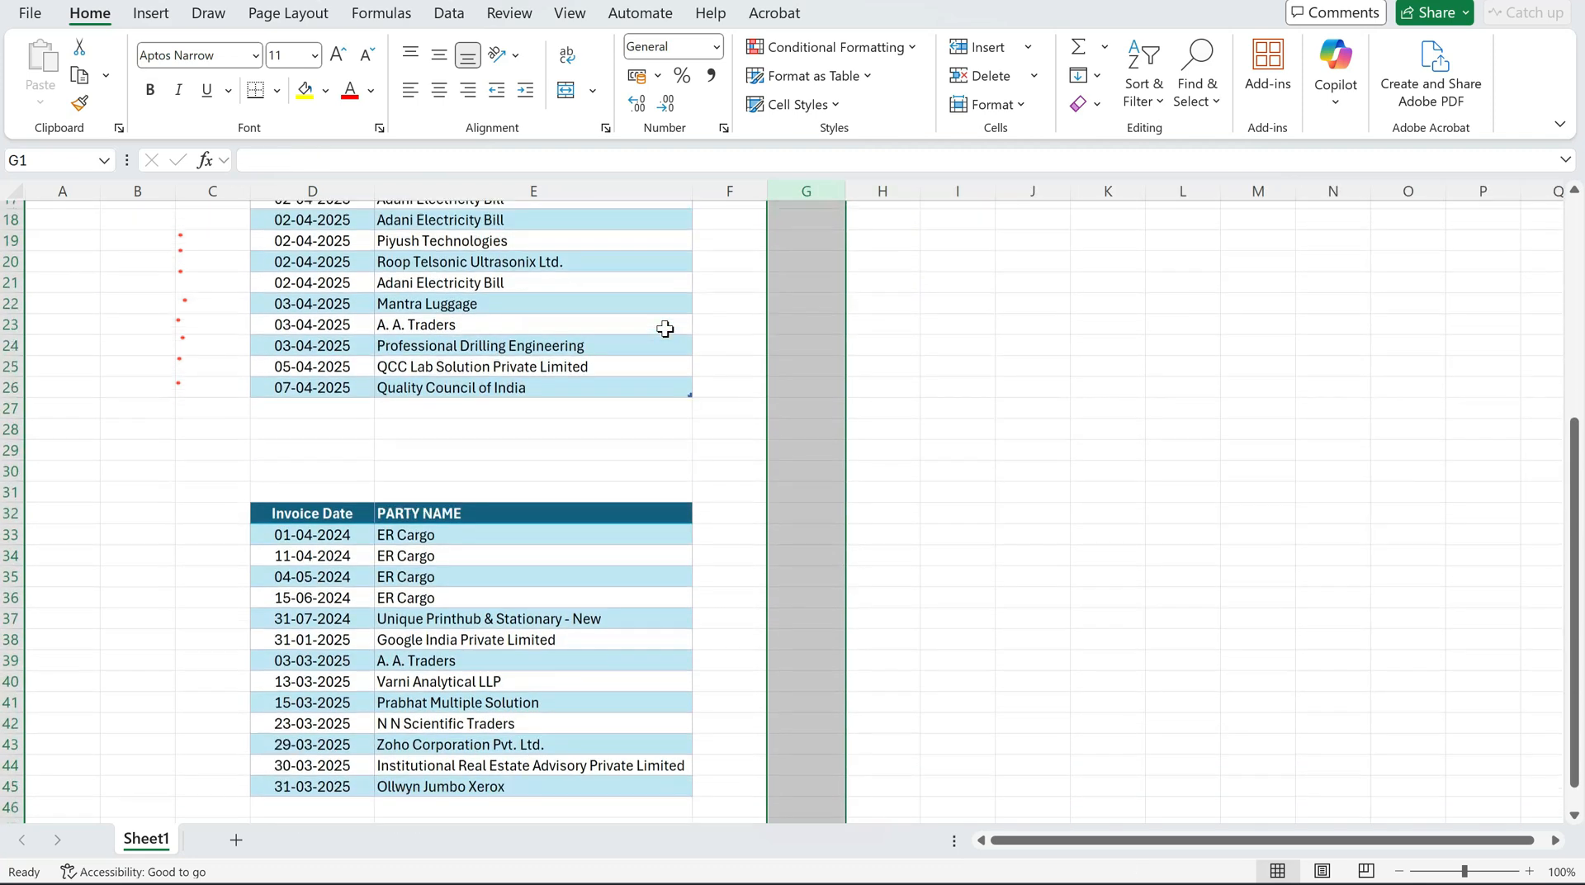
pyautogui.scroll(6, 644, 458)
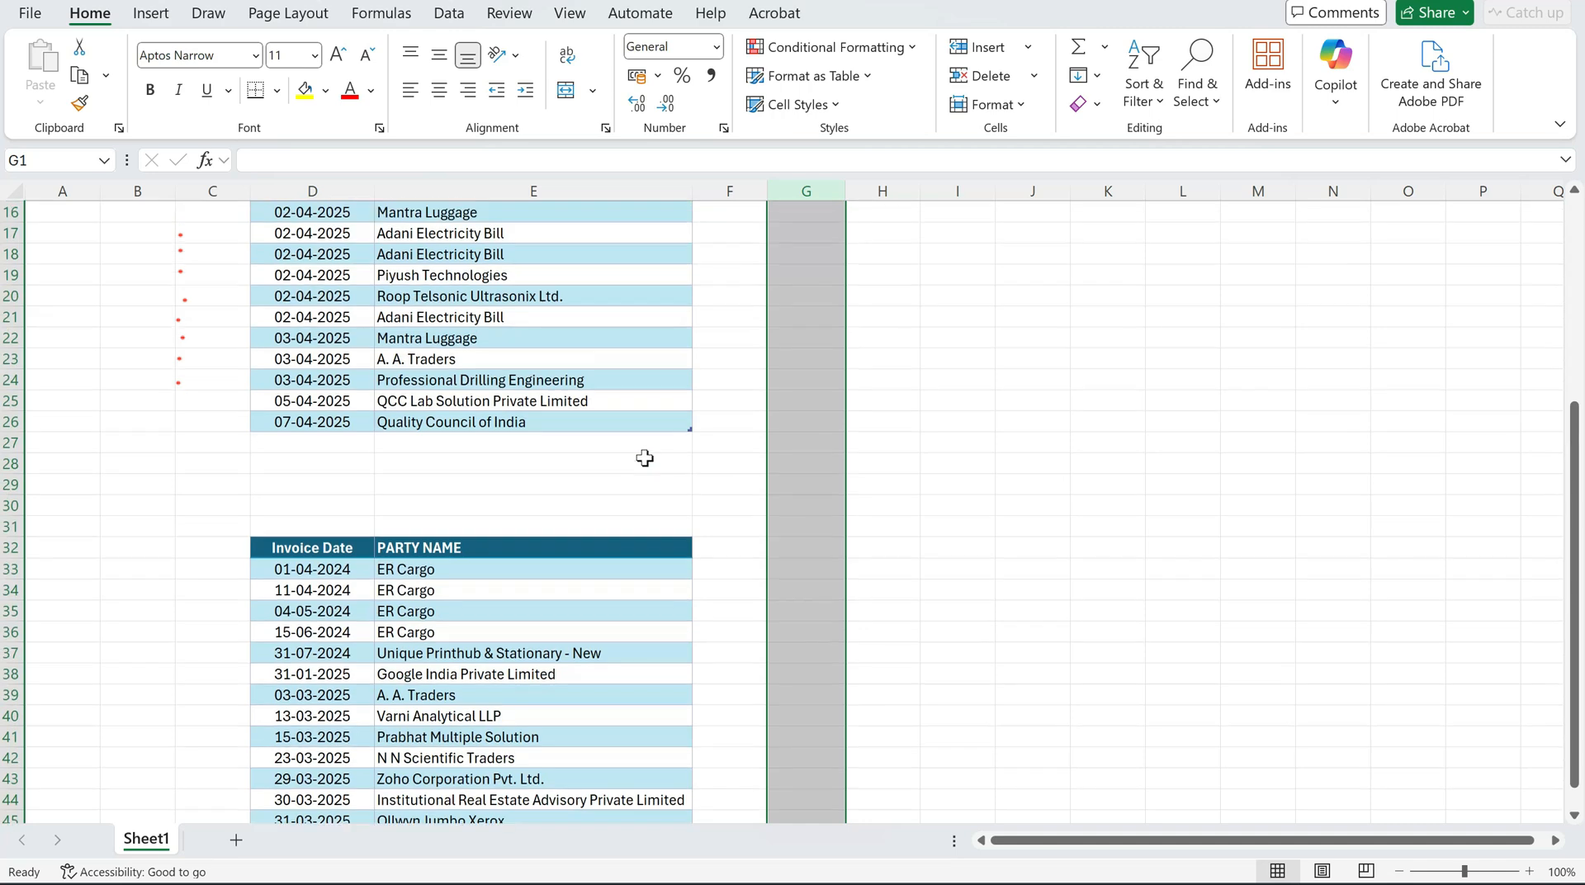
pyautogui.scroll(2, 645, 458)
pyautogui.scroll(-3, 645, 458)
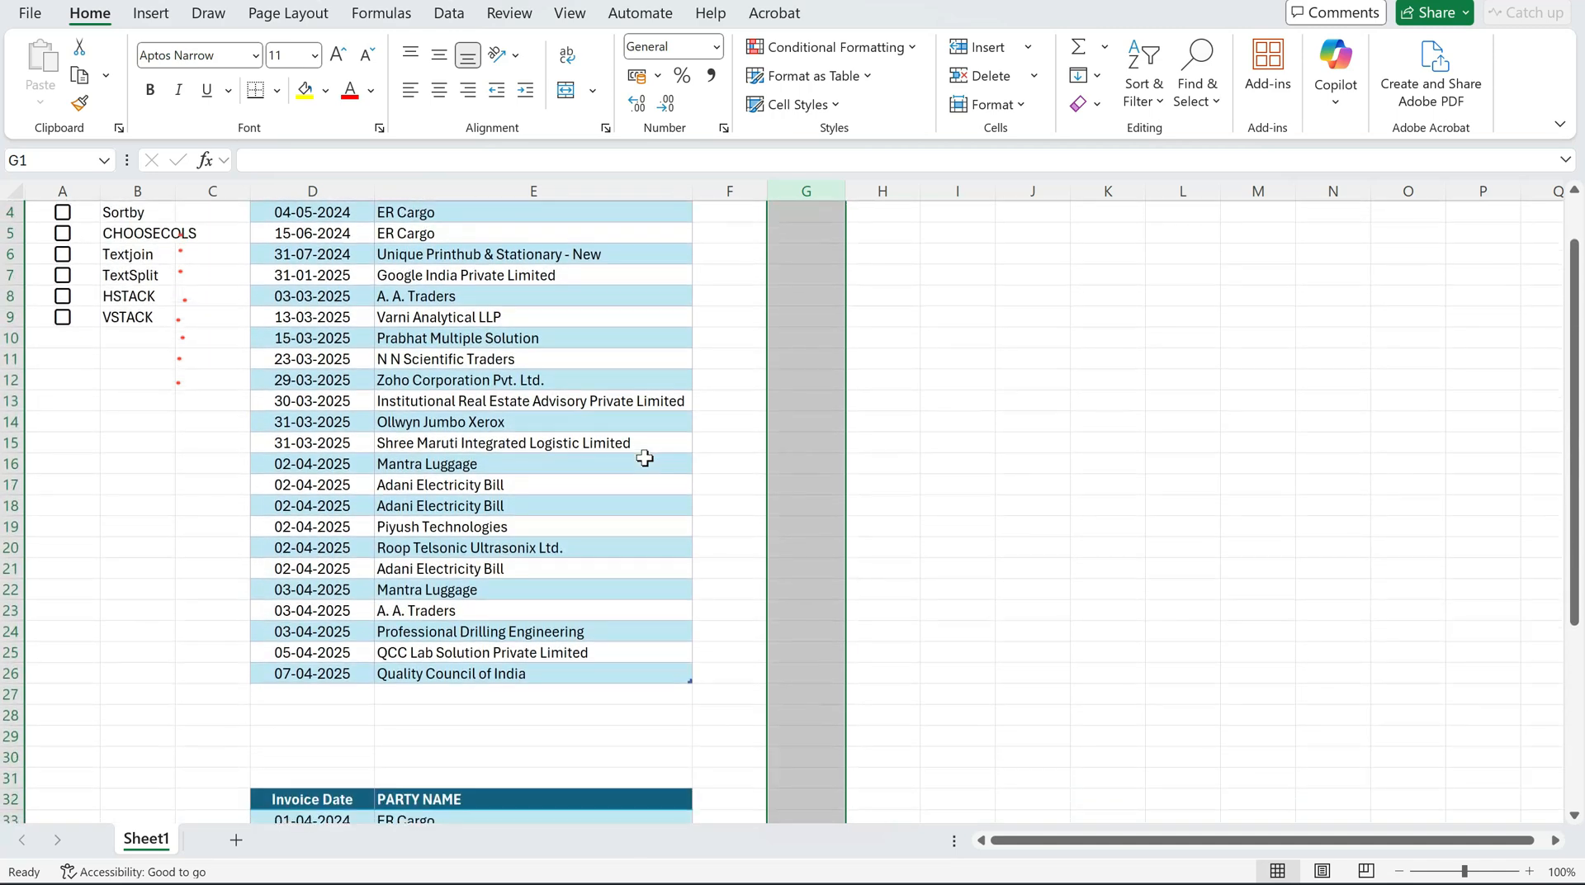
pyautogui.scroll(3, 744, 412)
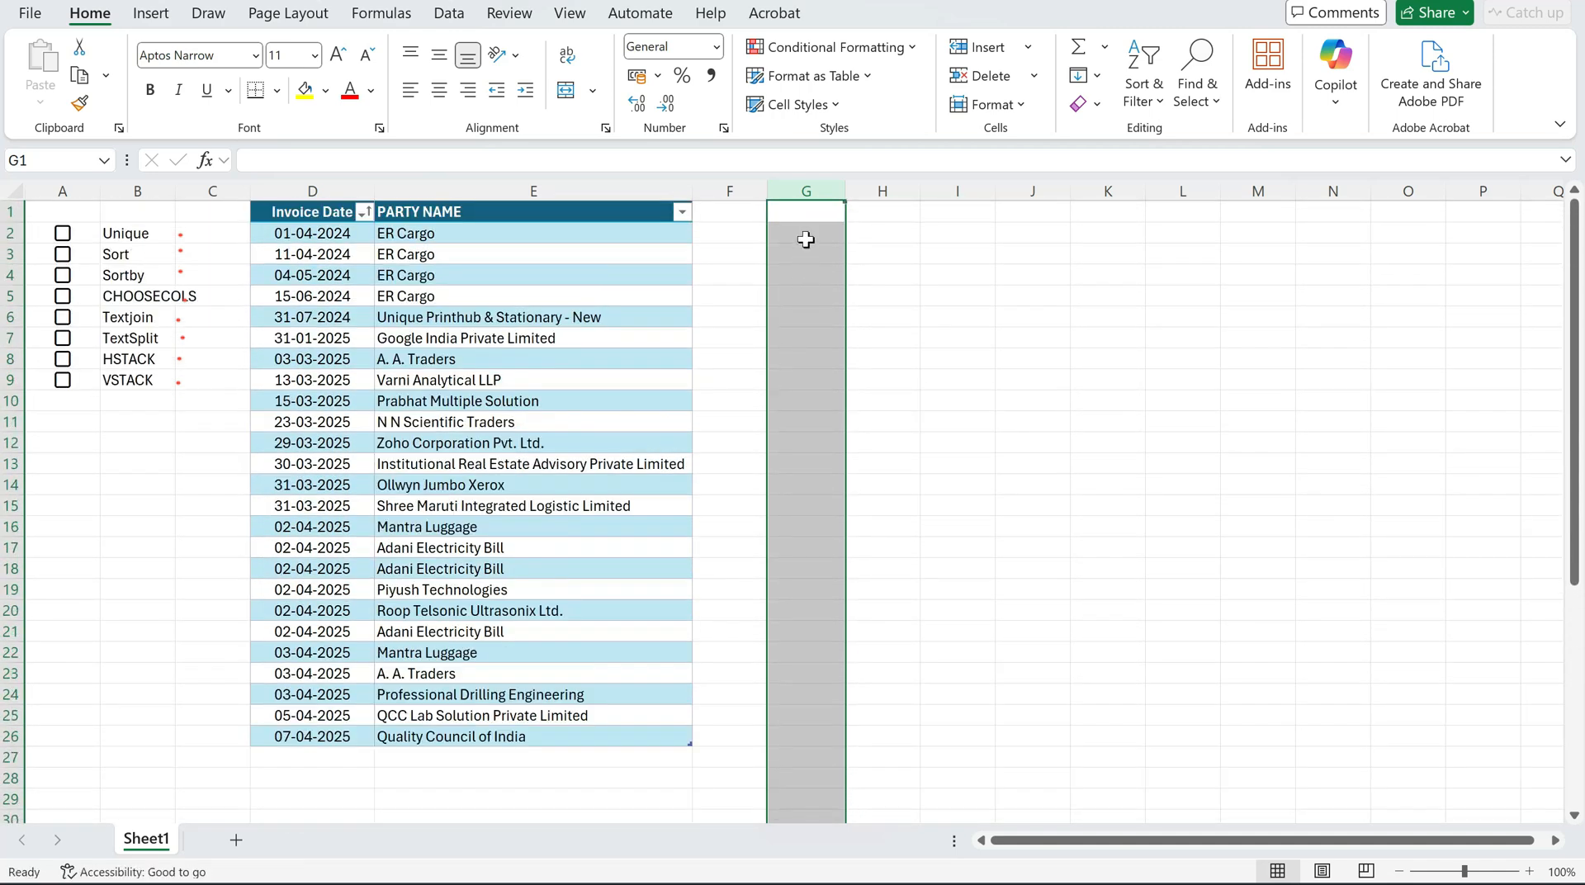
pyautogui.click(805, 239)
pyautogui.write('=')
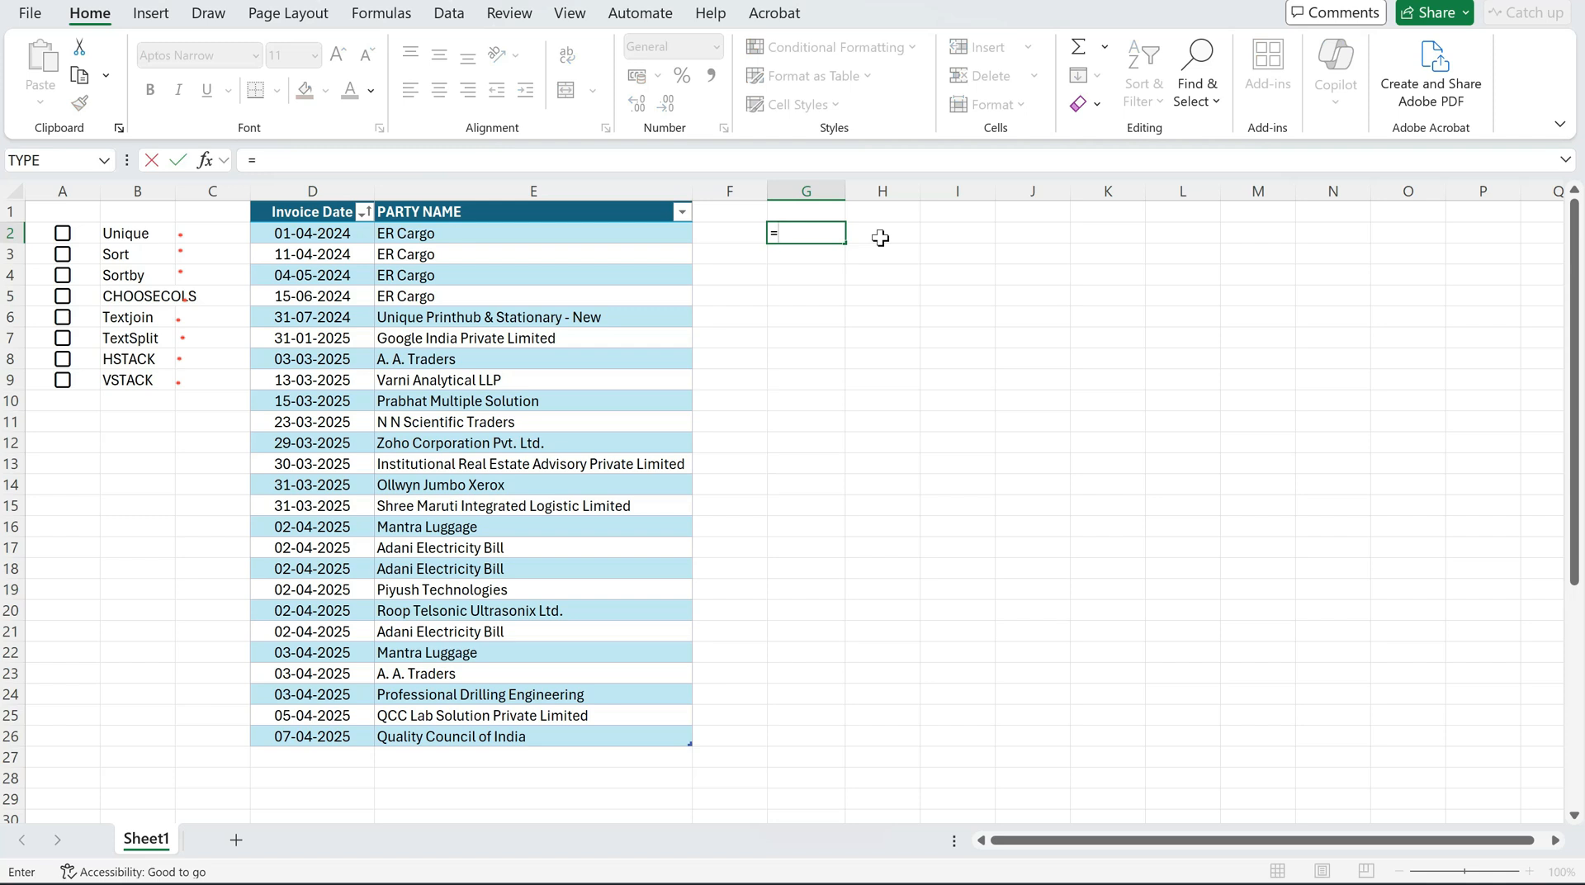
pyautogui.write('v')
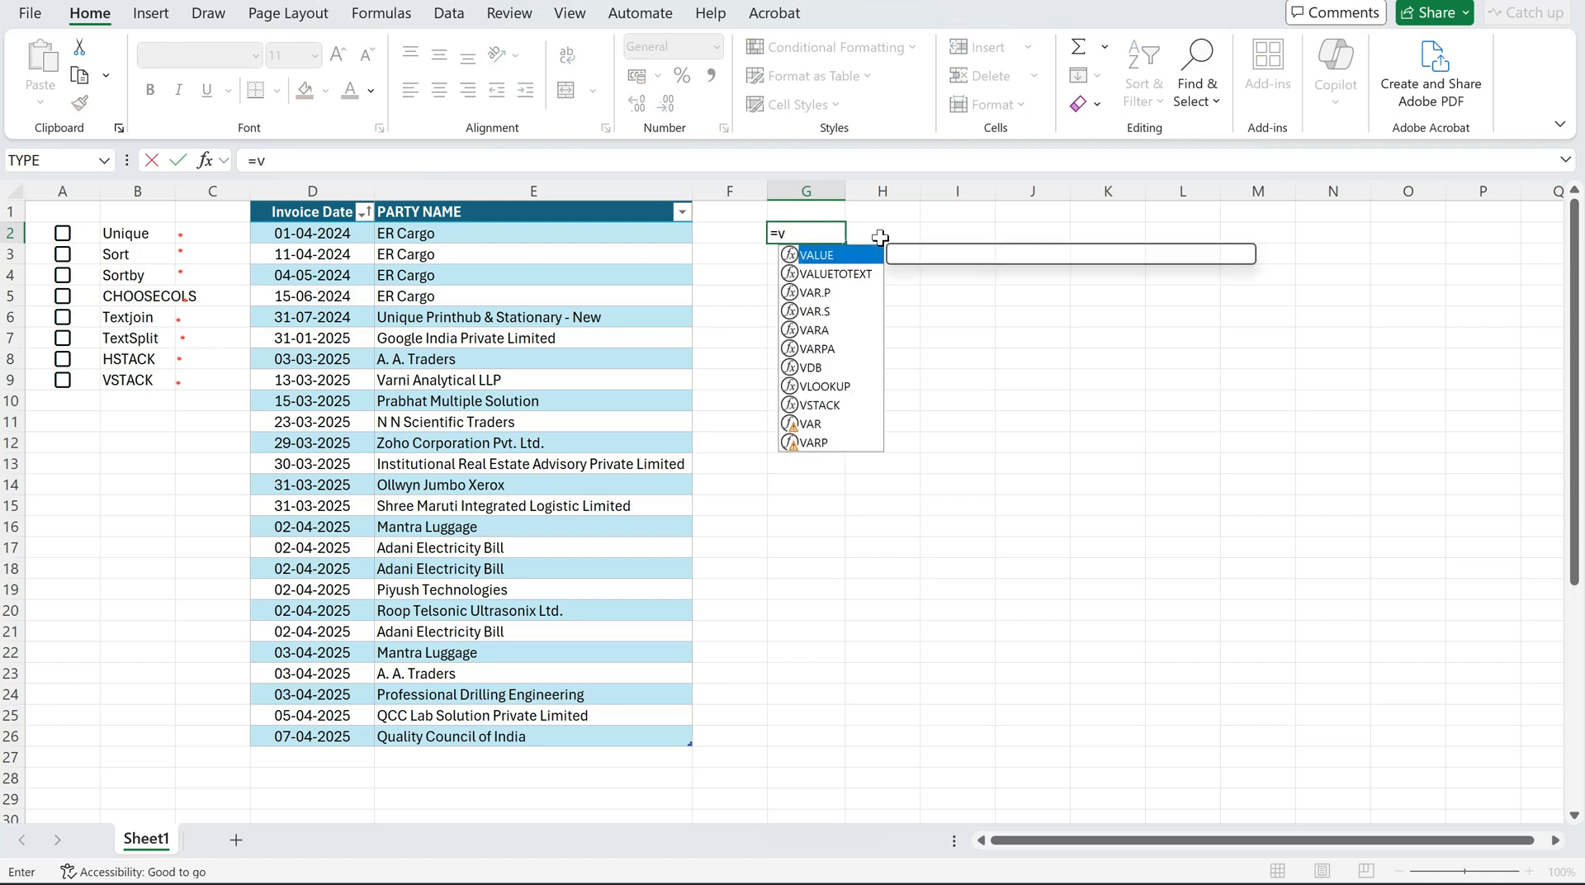
pyautogui.write('s')
pyautogui.press('Tab')
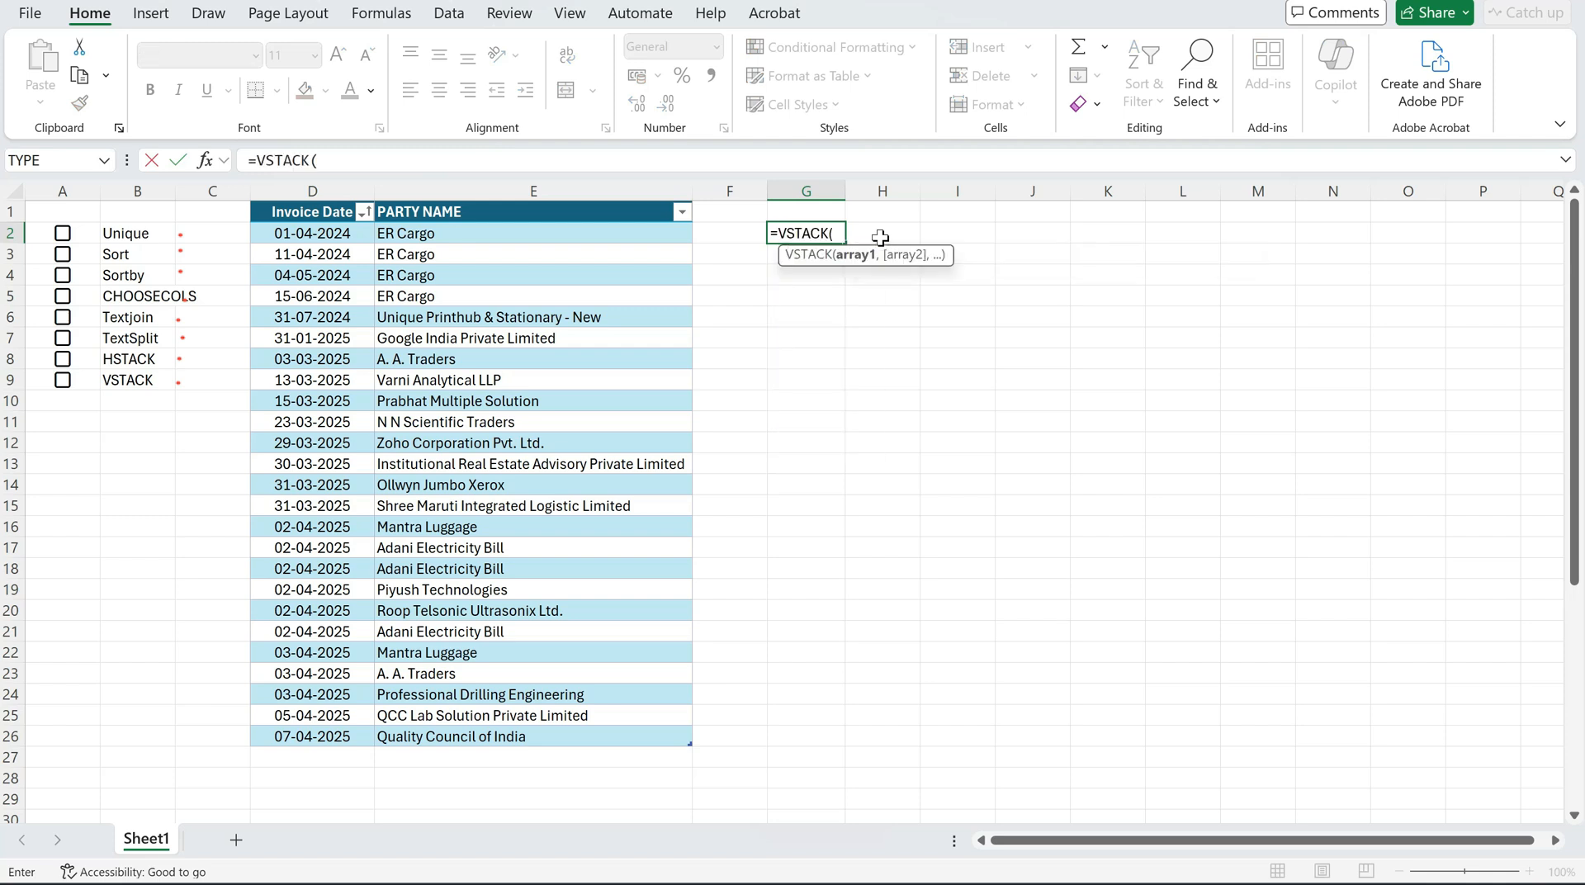
pyautogui.click(319, 233)
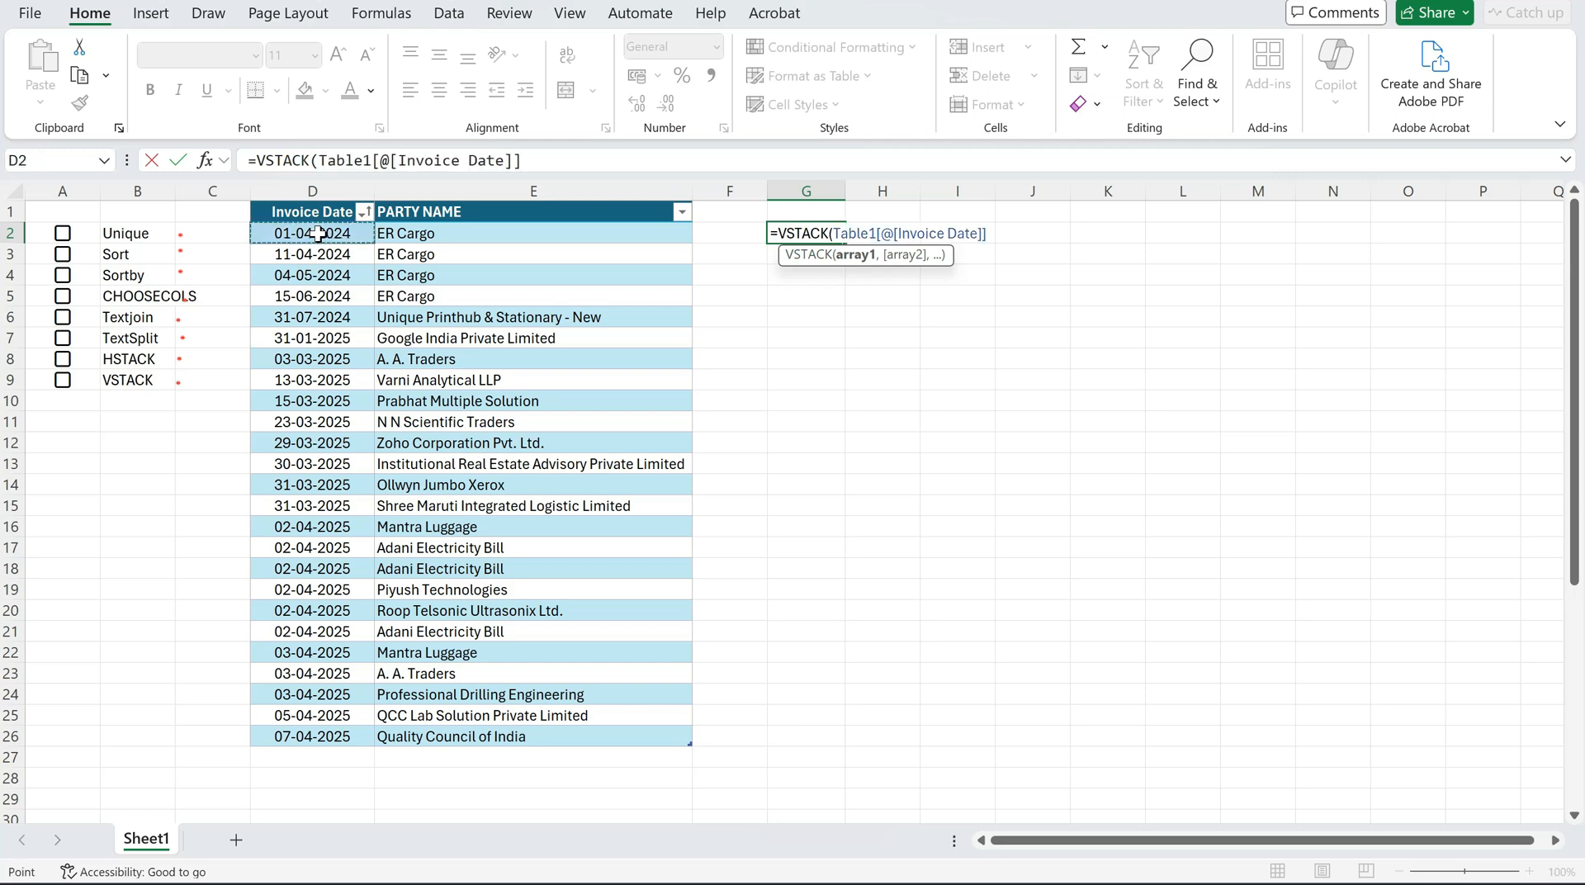
pyautogui.hotkey('shift', 'Right')
pyautogui.hotkey('ctrl', 'shift', 'Down')
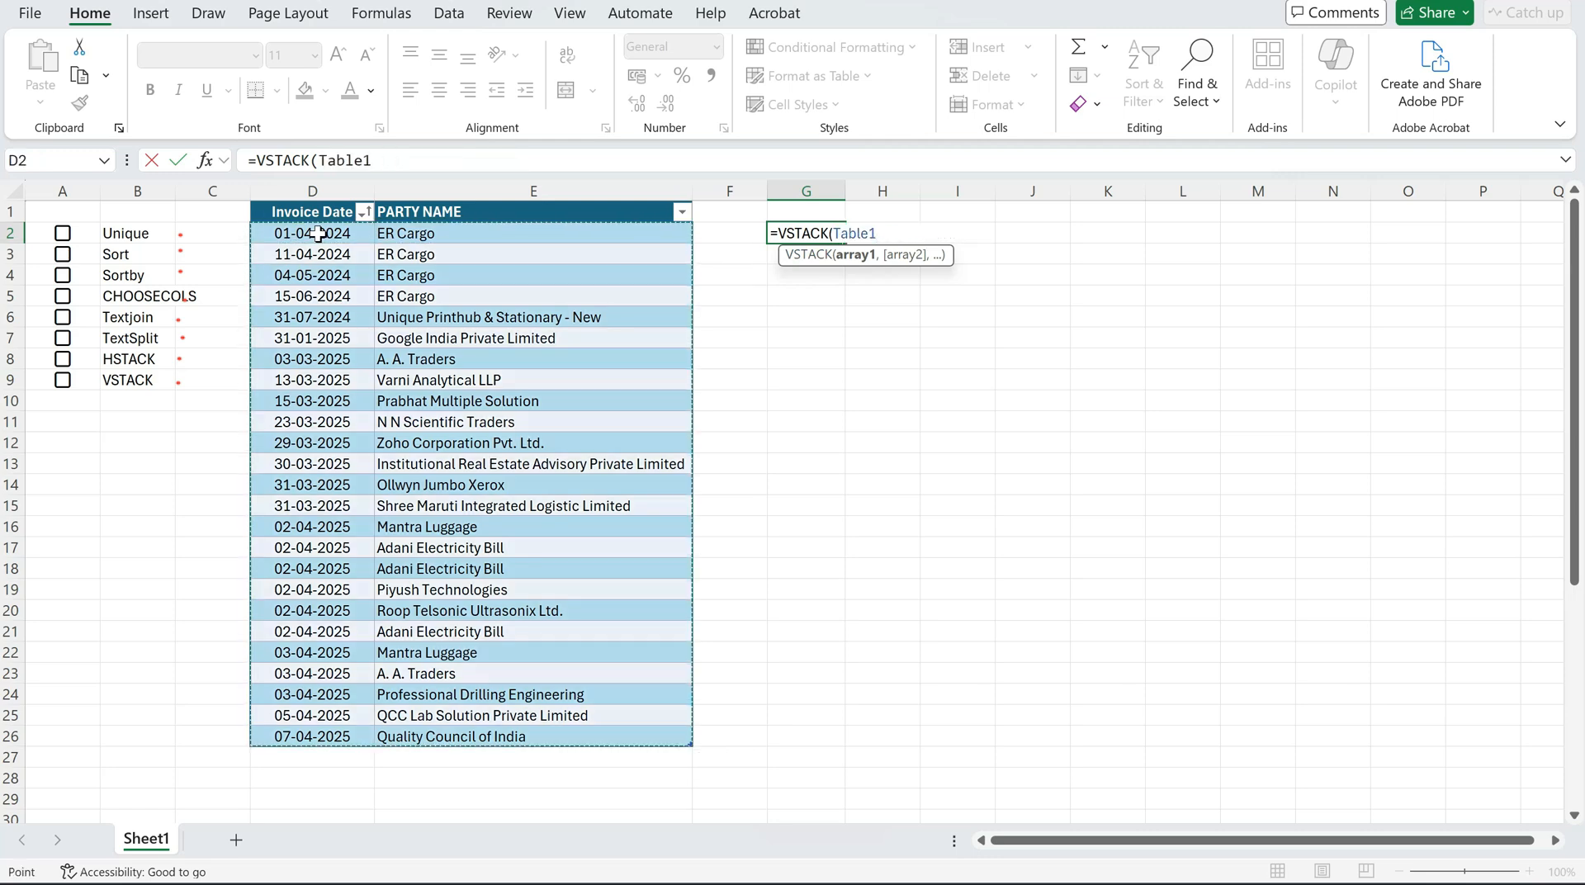
# Add the lower table's data D33:E45 as the second VSTACK array and enter the formula
pyautogui.write(',')
pyautogui.scroll(-5, 402, 389)
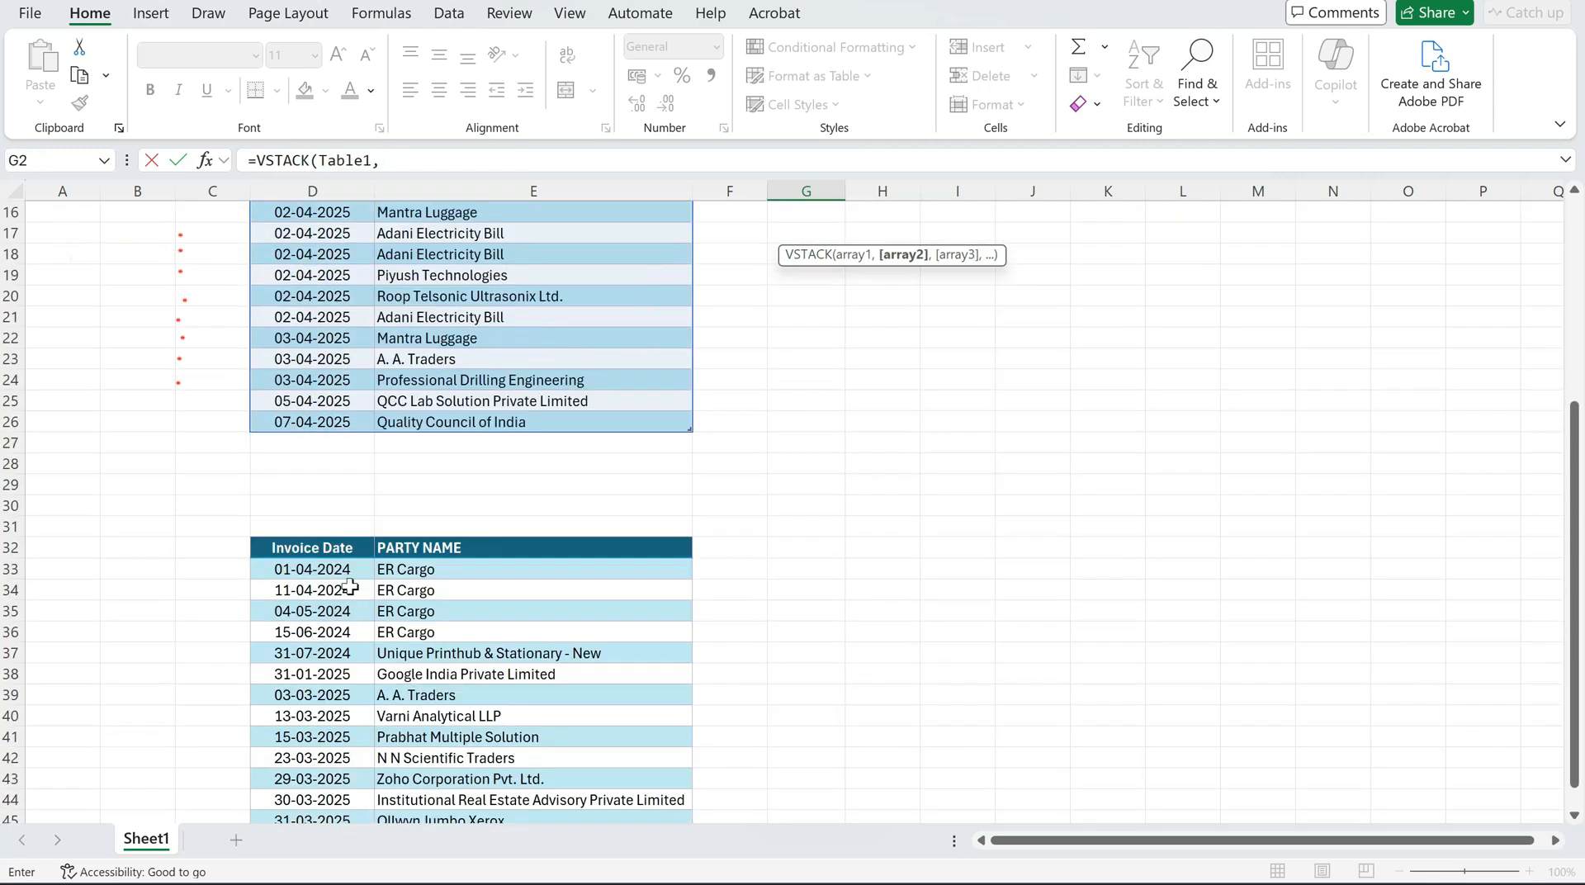
pyautogui.click(351, 589)
pyautogui.press('Up')
pyautogui.hotkey('shift', 'Right')
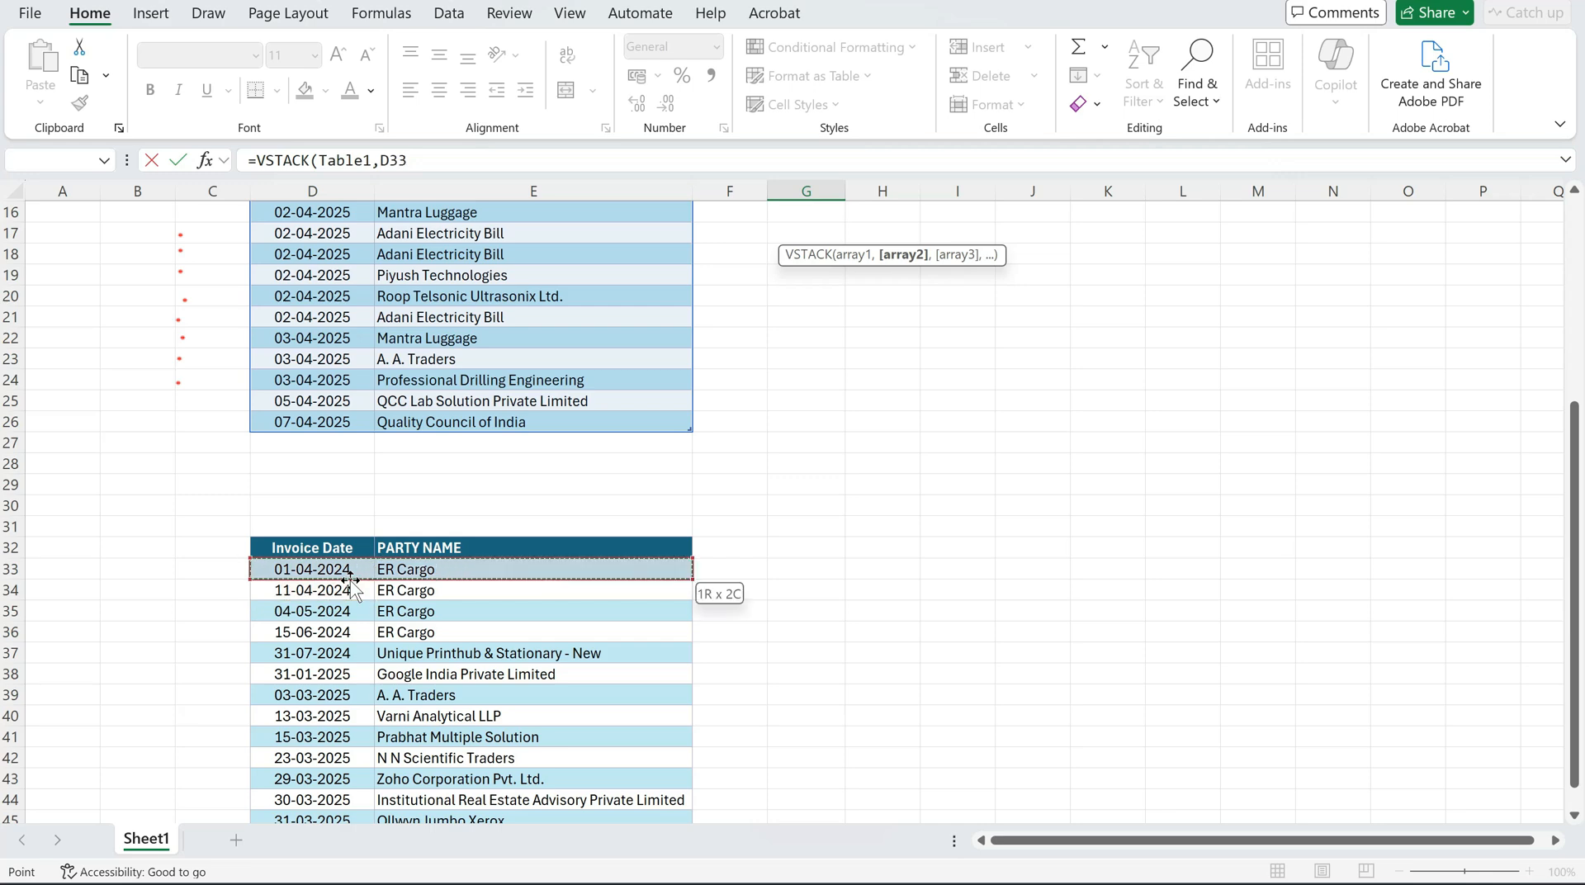
pyautogui.hotkey('ctrl', 'shift', 'Down')
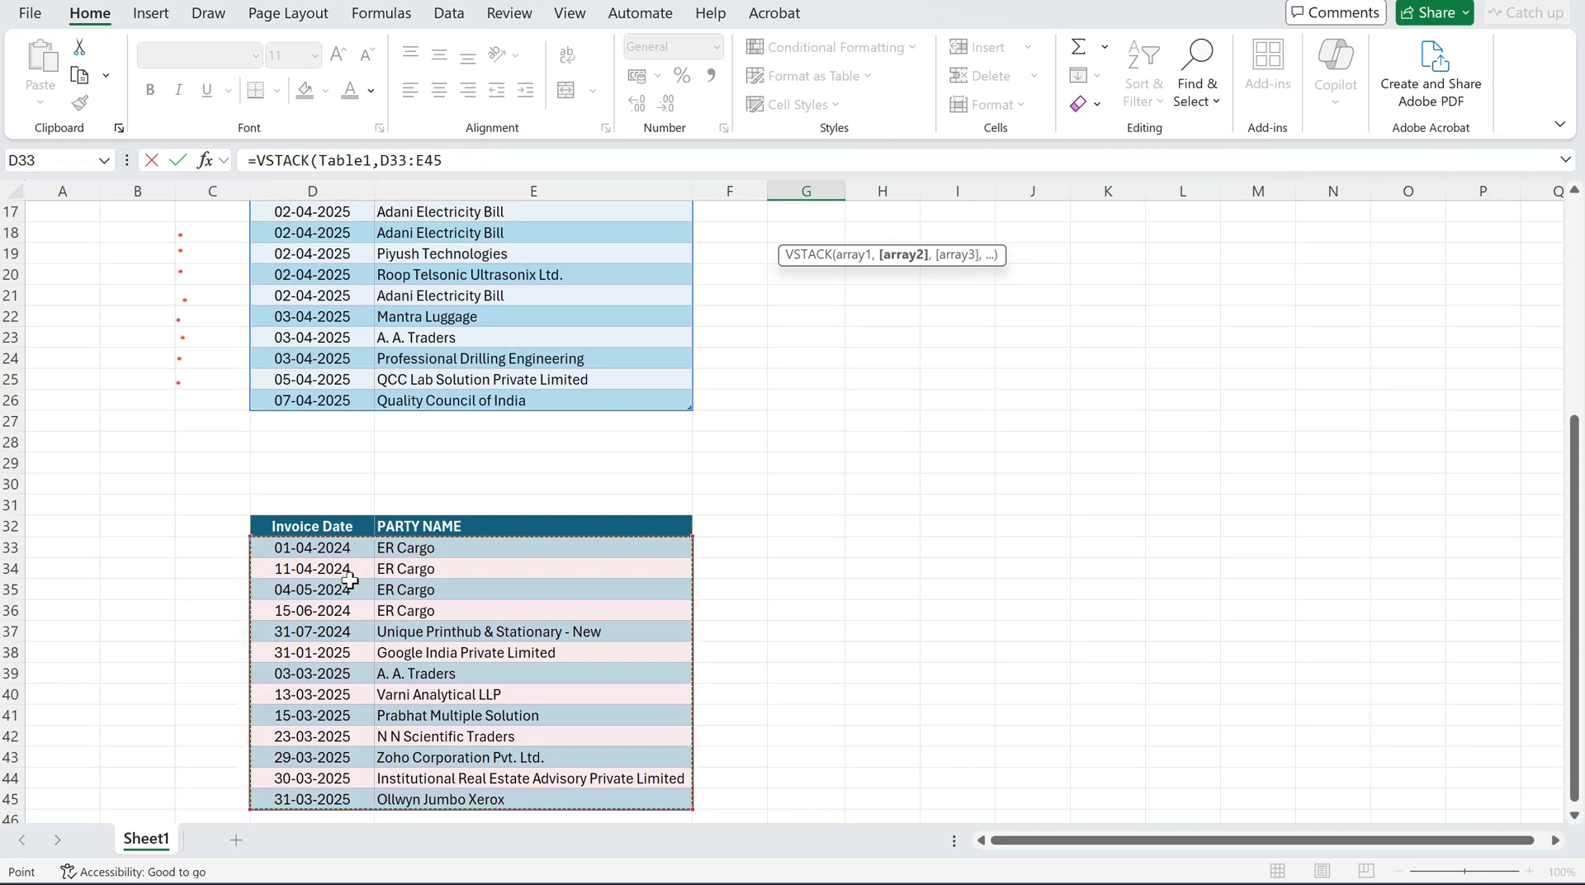
pyautogui.press('Return')
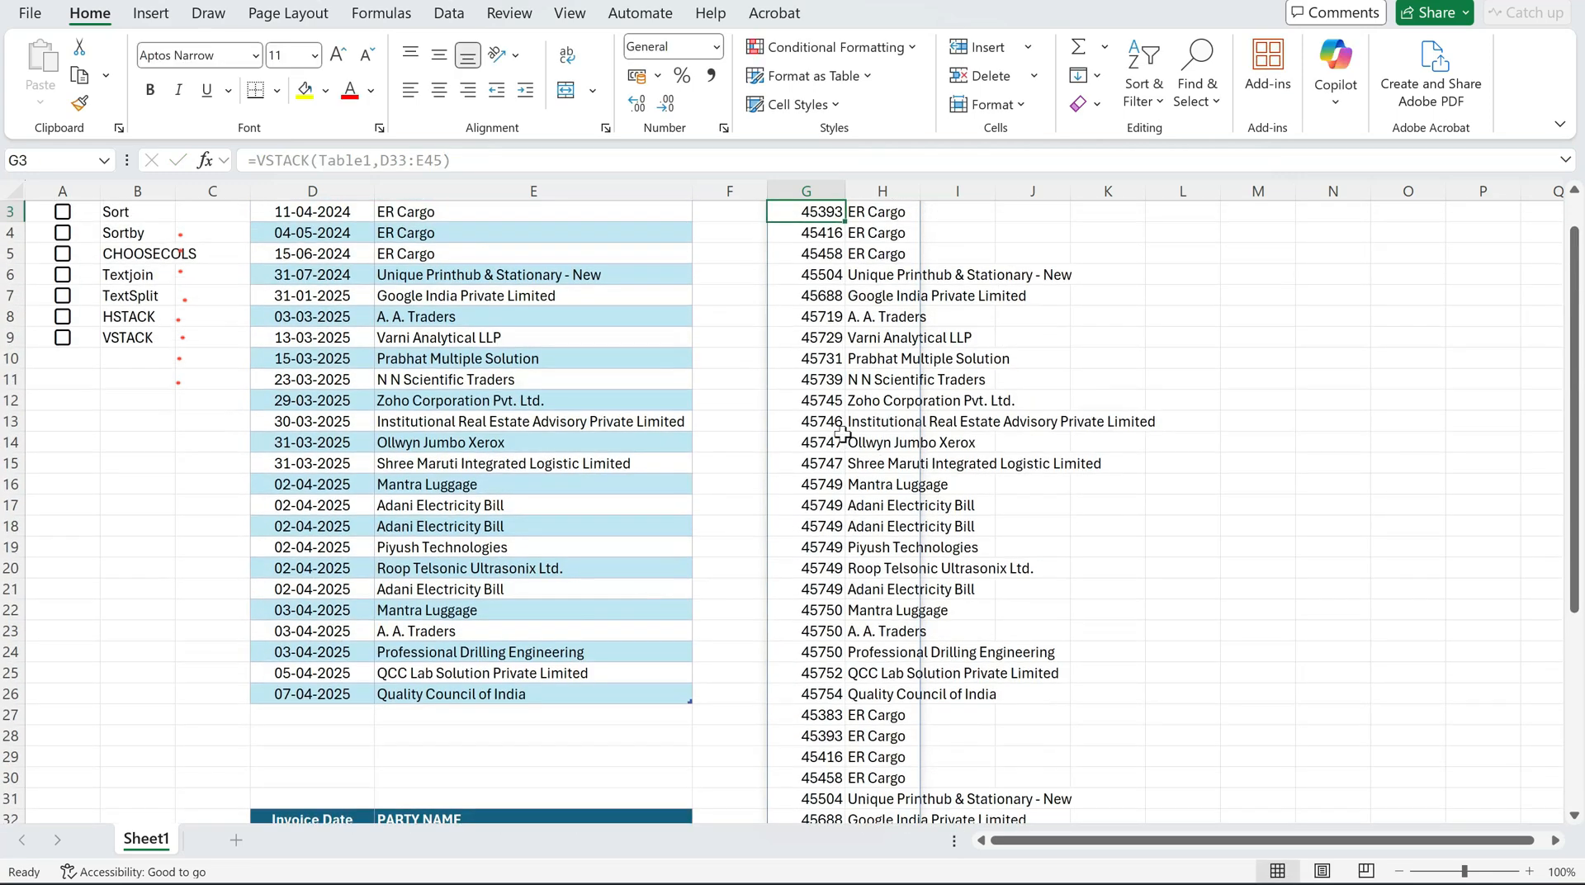
# Widen column G and apply a date number format to its stacked invoice dates
pyautogui.scroll(-3, 842, 433)
pyautogui.moveTo(844, 193); pyautogui.dragTo(890, 199)
pyautogui.click(832, 192)
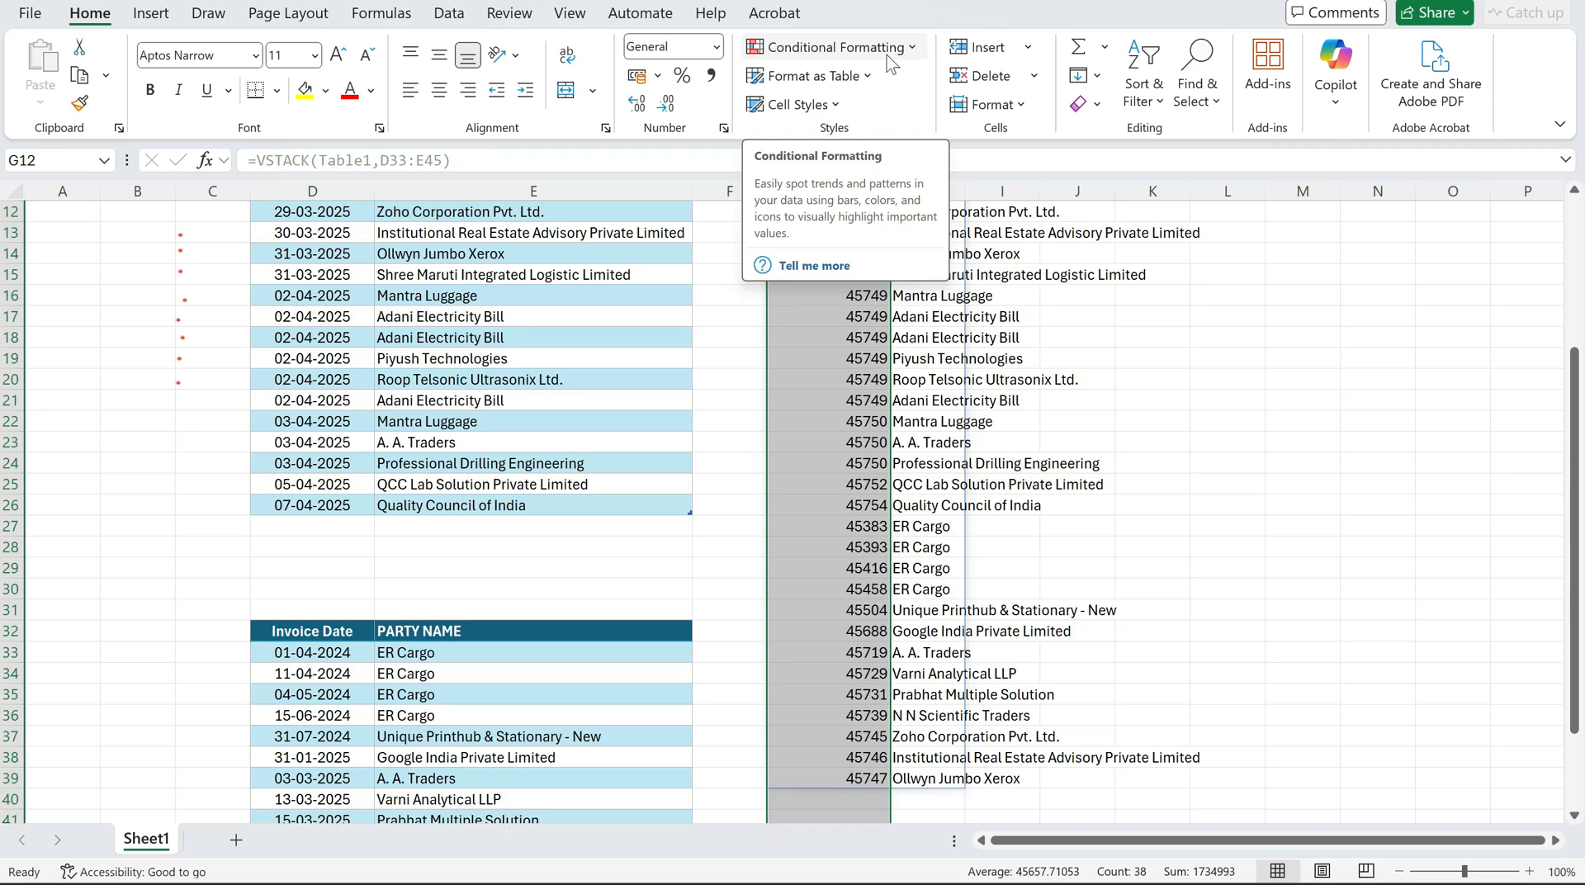
pyautogui.click(716, 46)
pyautogui.click(737, 306)
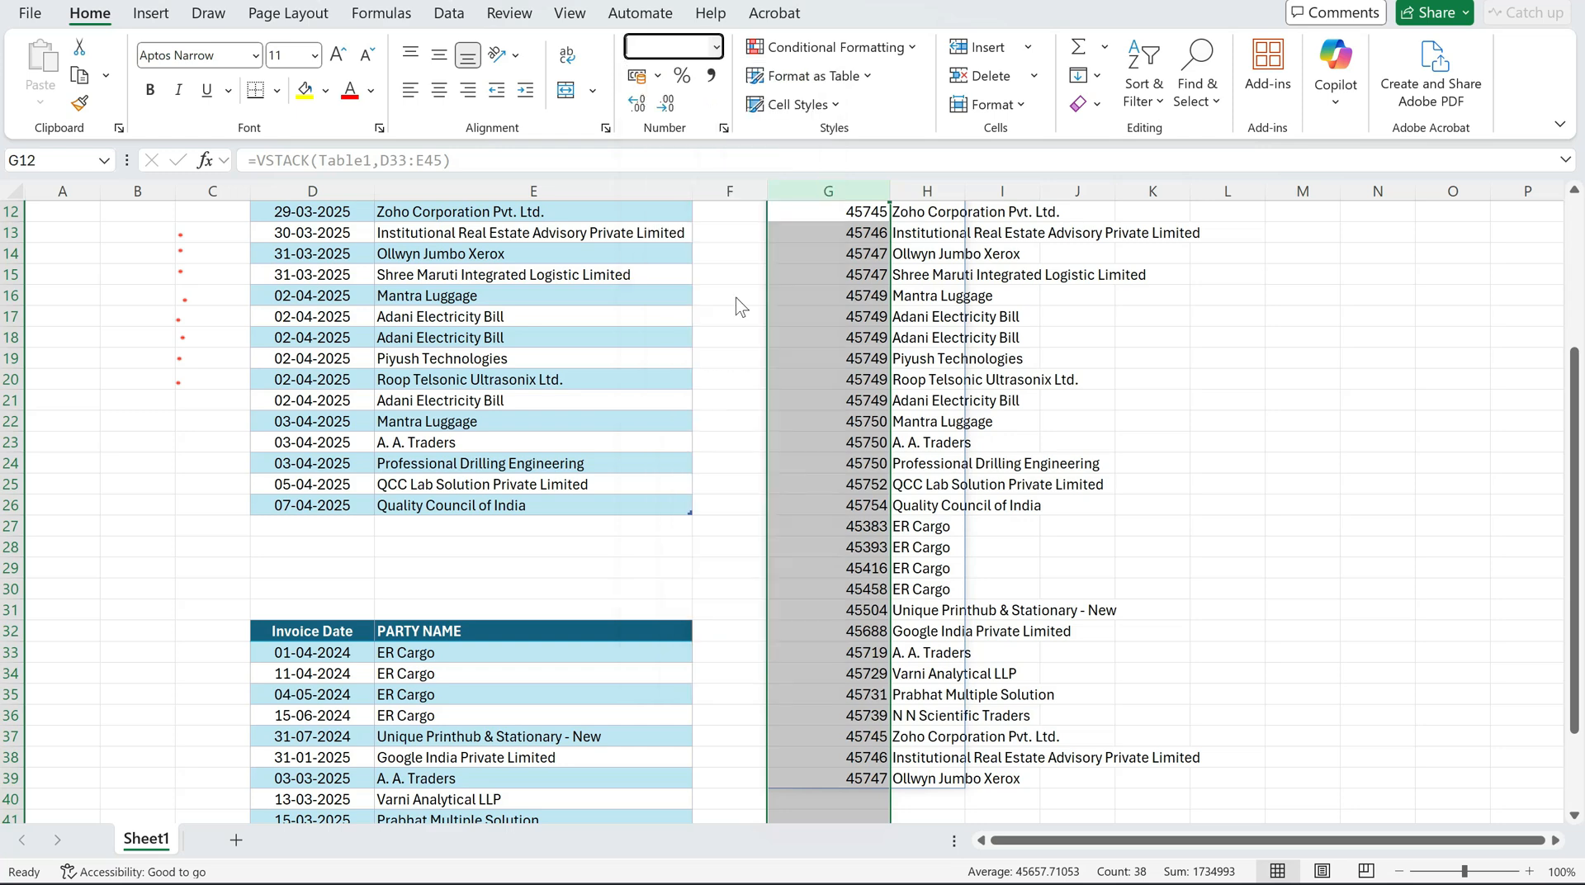
pyautogui.click(870, 373)
# Look over the stacked list from end to start and delete the VSTACK result columns G:H
pyautogui.scroll(-2, 867, 413)
pyautogui.scroll(4, 862, 454)
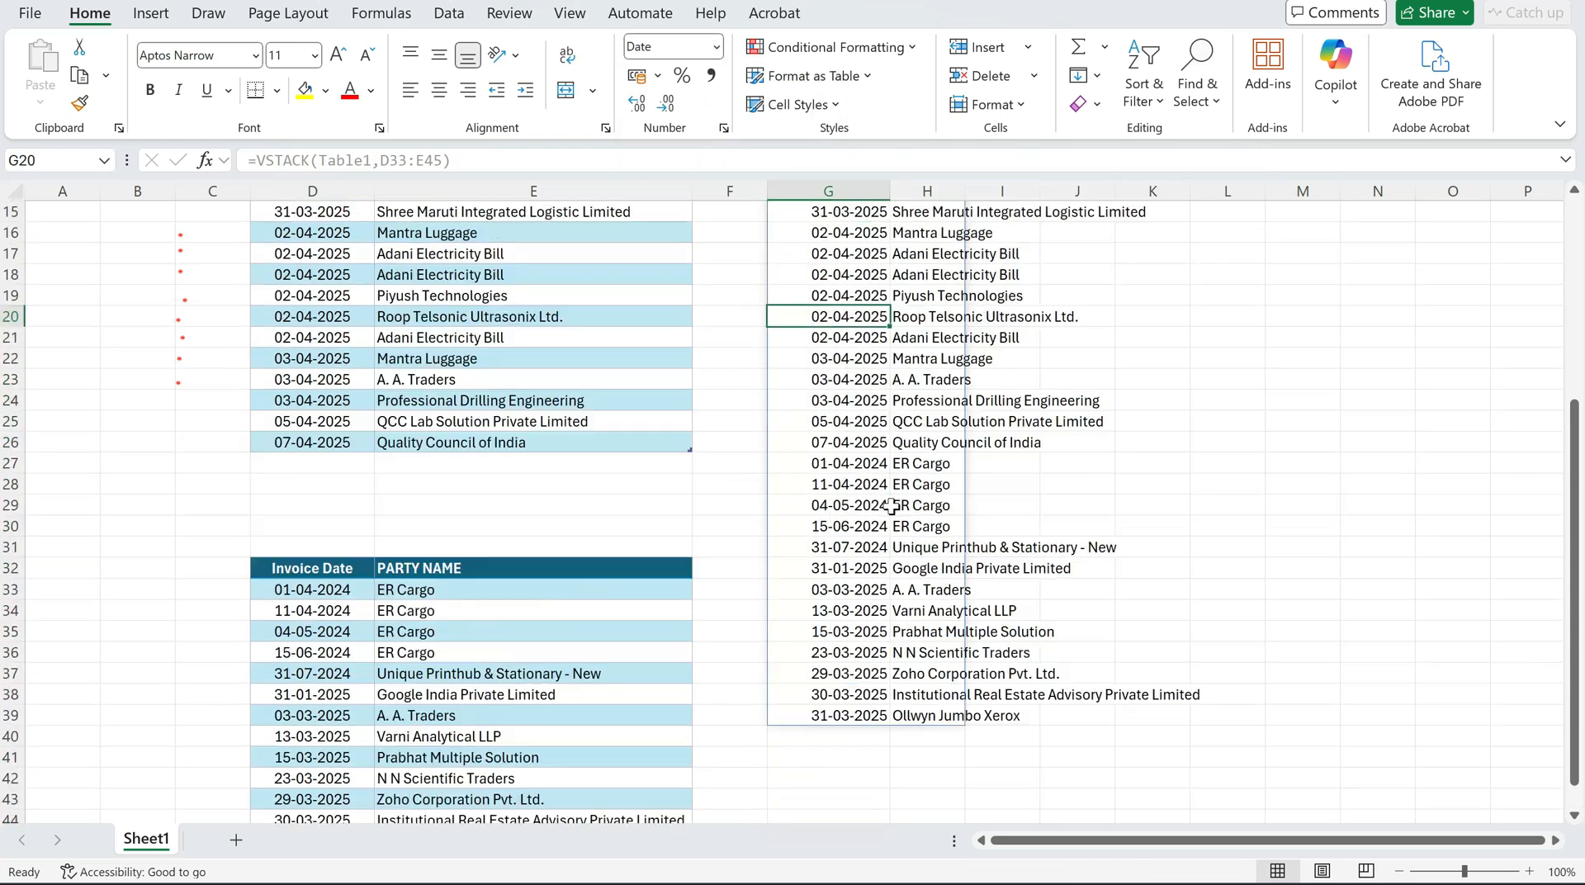
pyautogui.scroll(2, 860, 476)
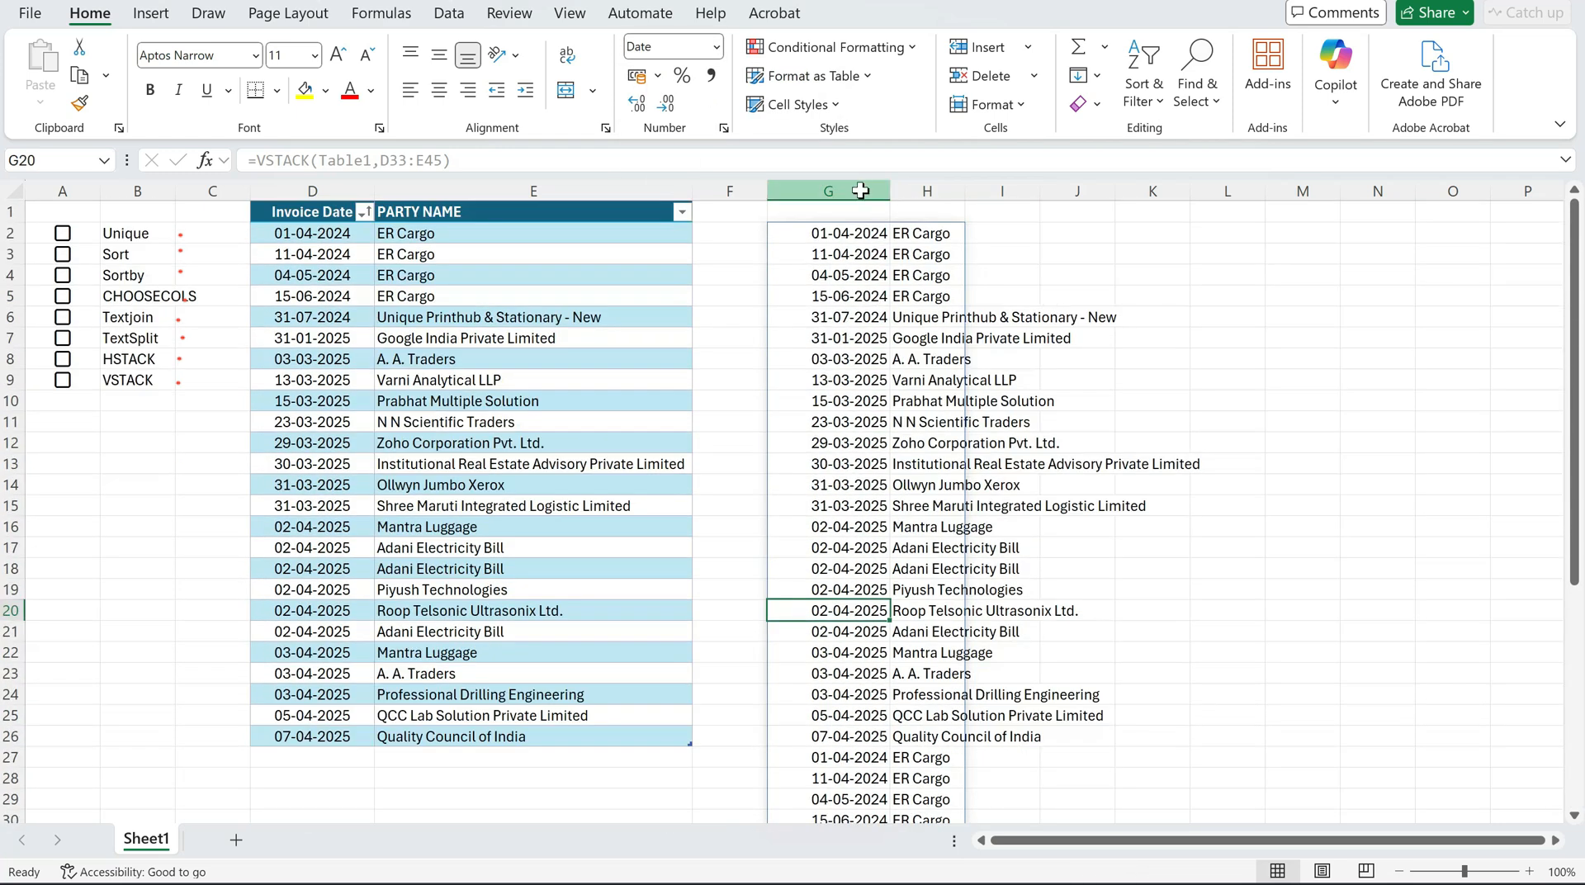
pyautogui.moveTo(861, 190); pyautogui.dragTo(909, 191)
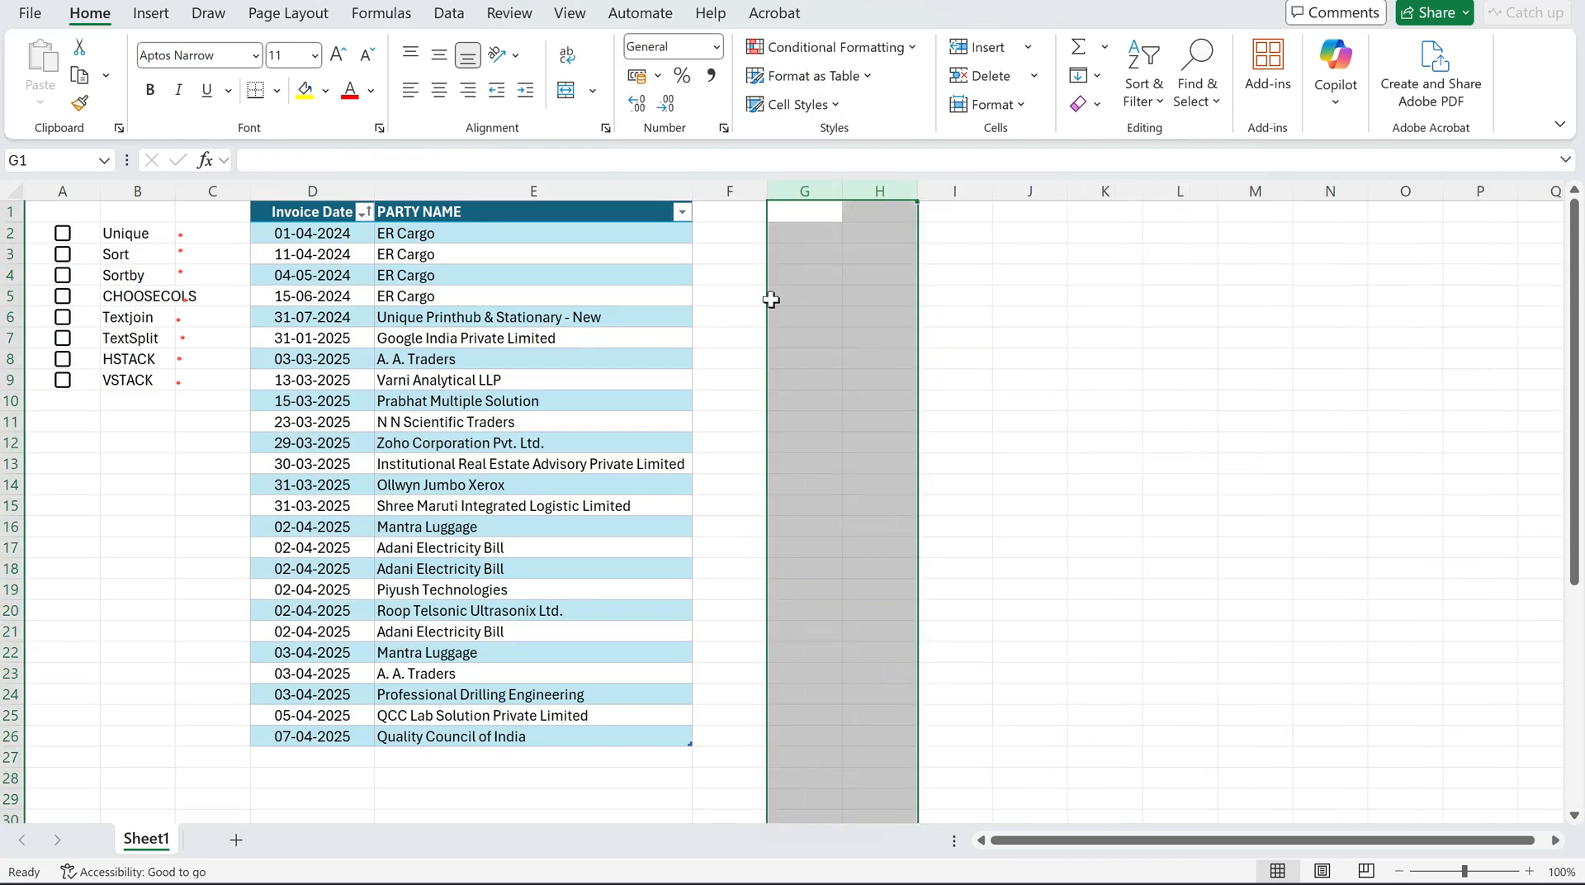